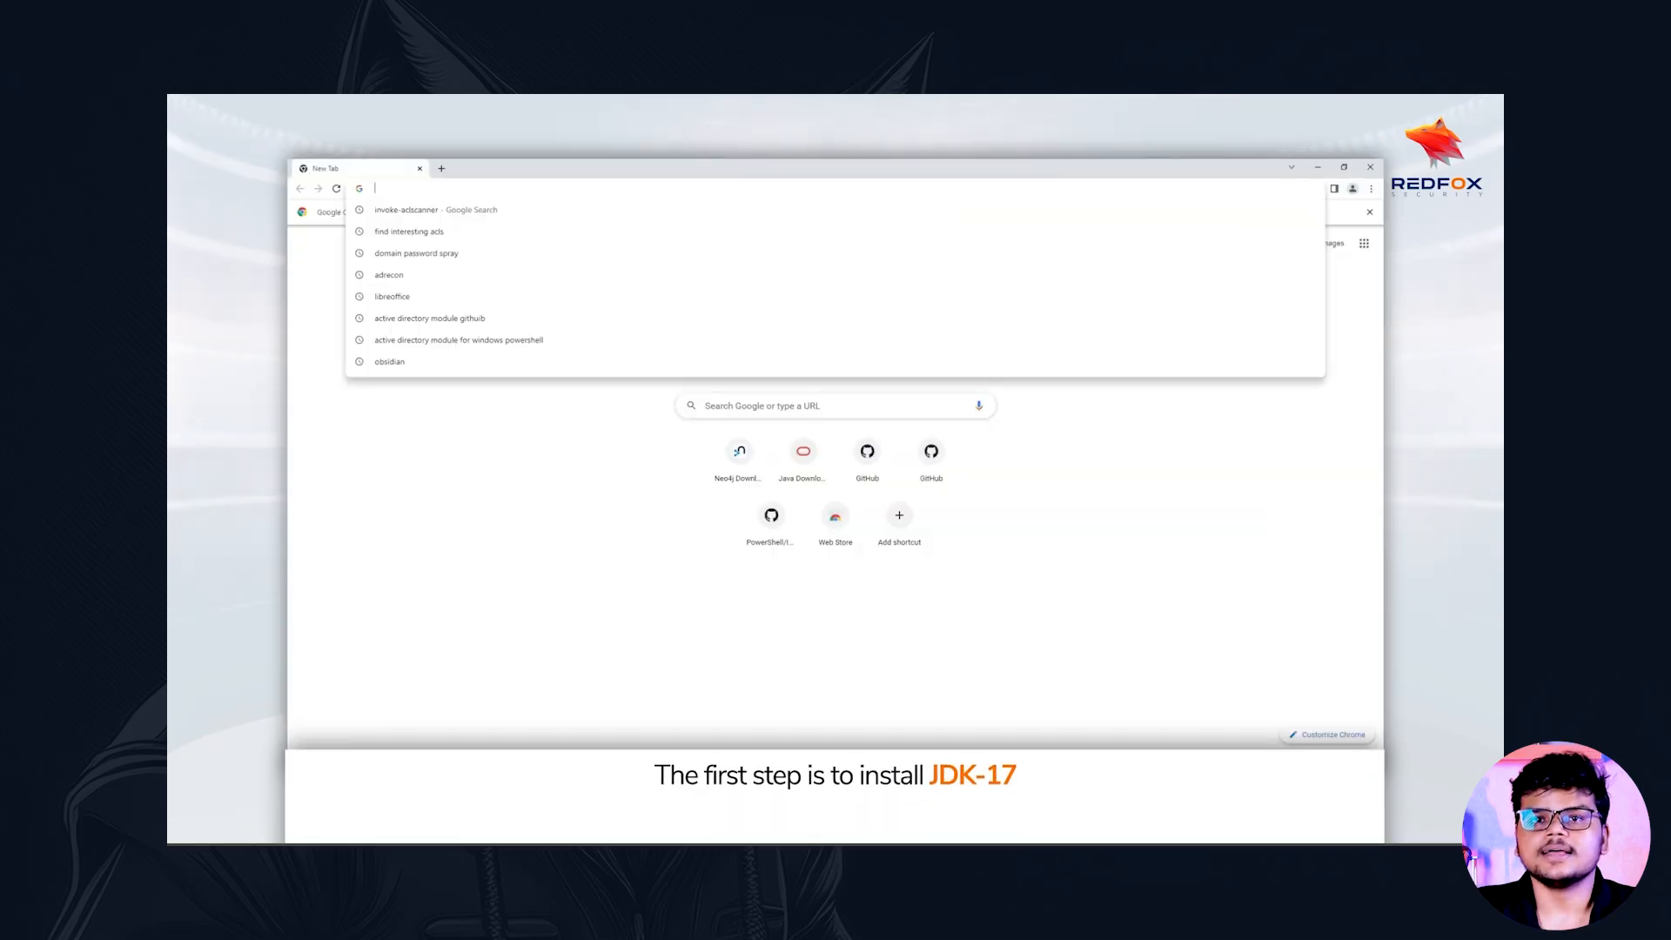
text(https://www.oracle.com/java/technologies/downloads/#java17)
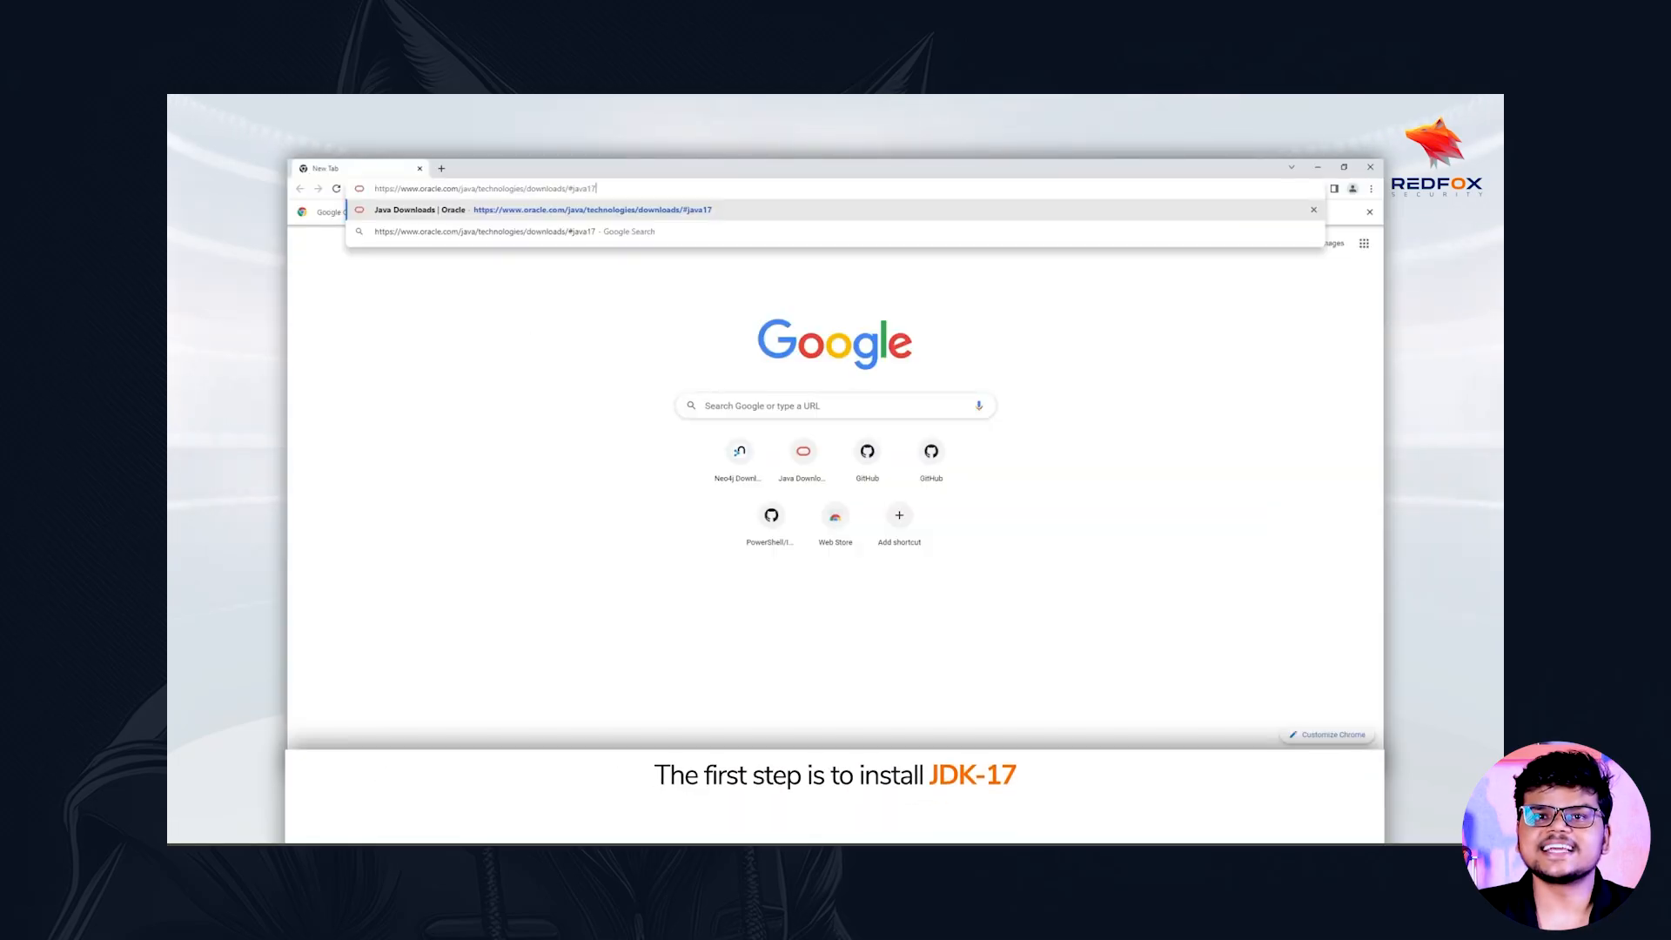
key(Return)
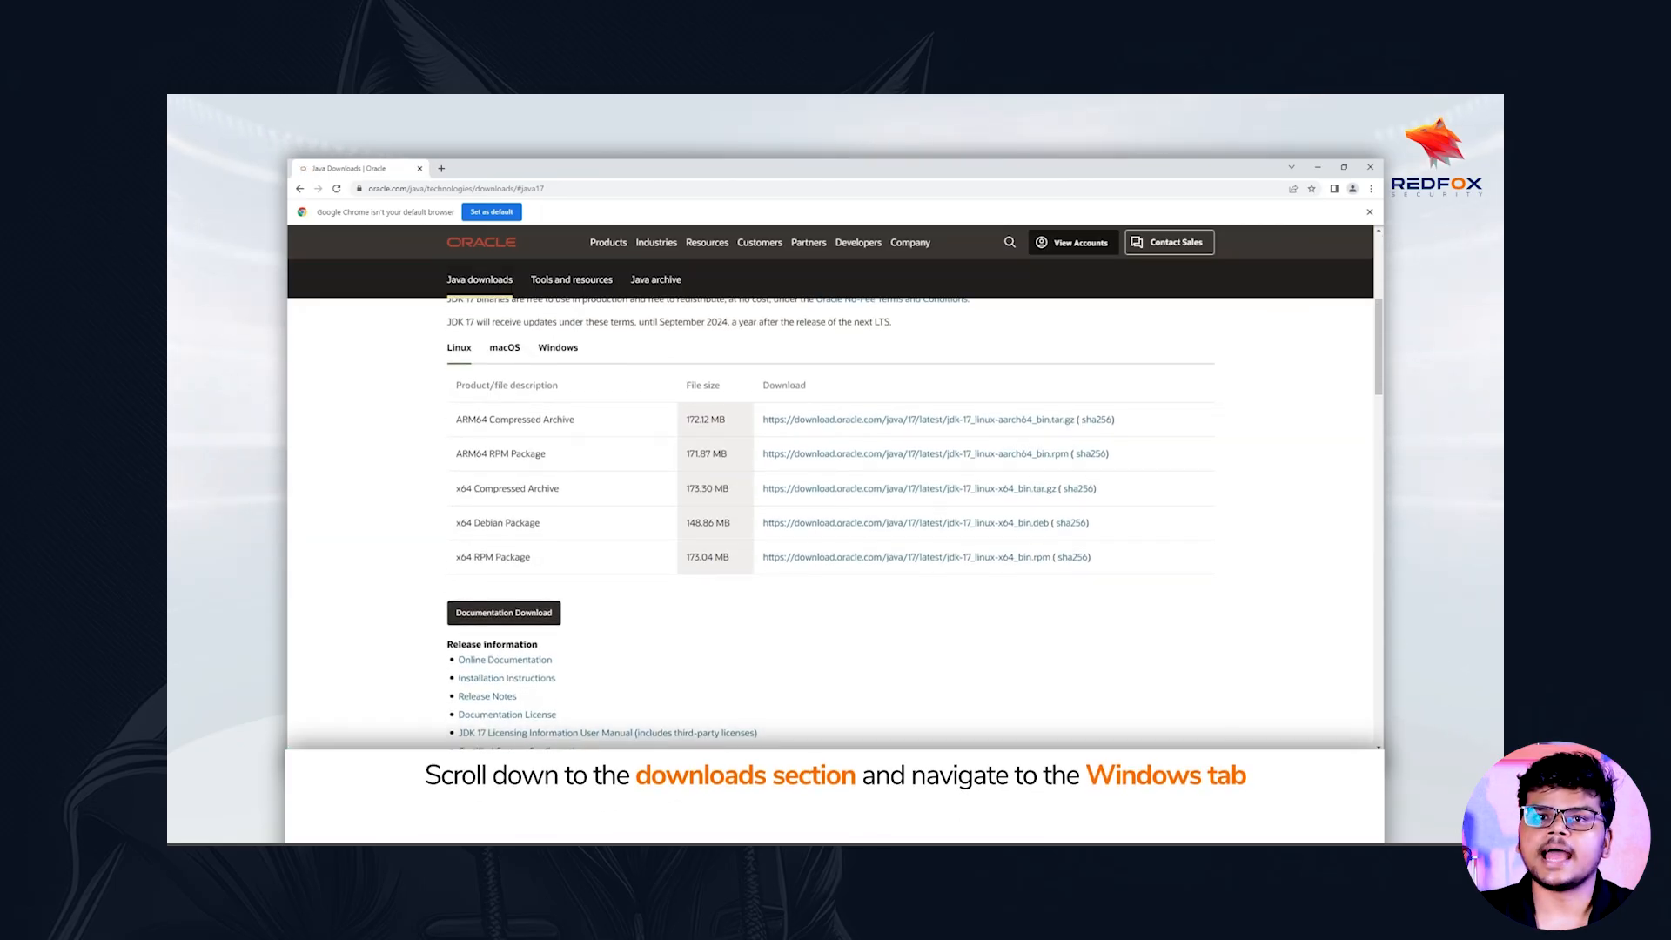
click(558, 347)
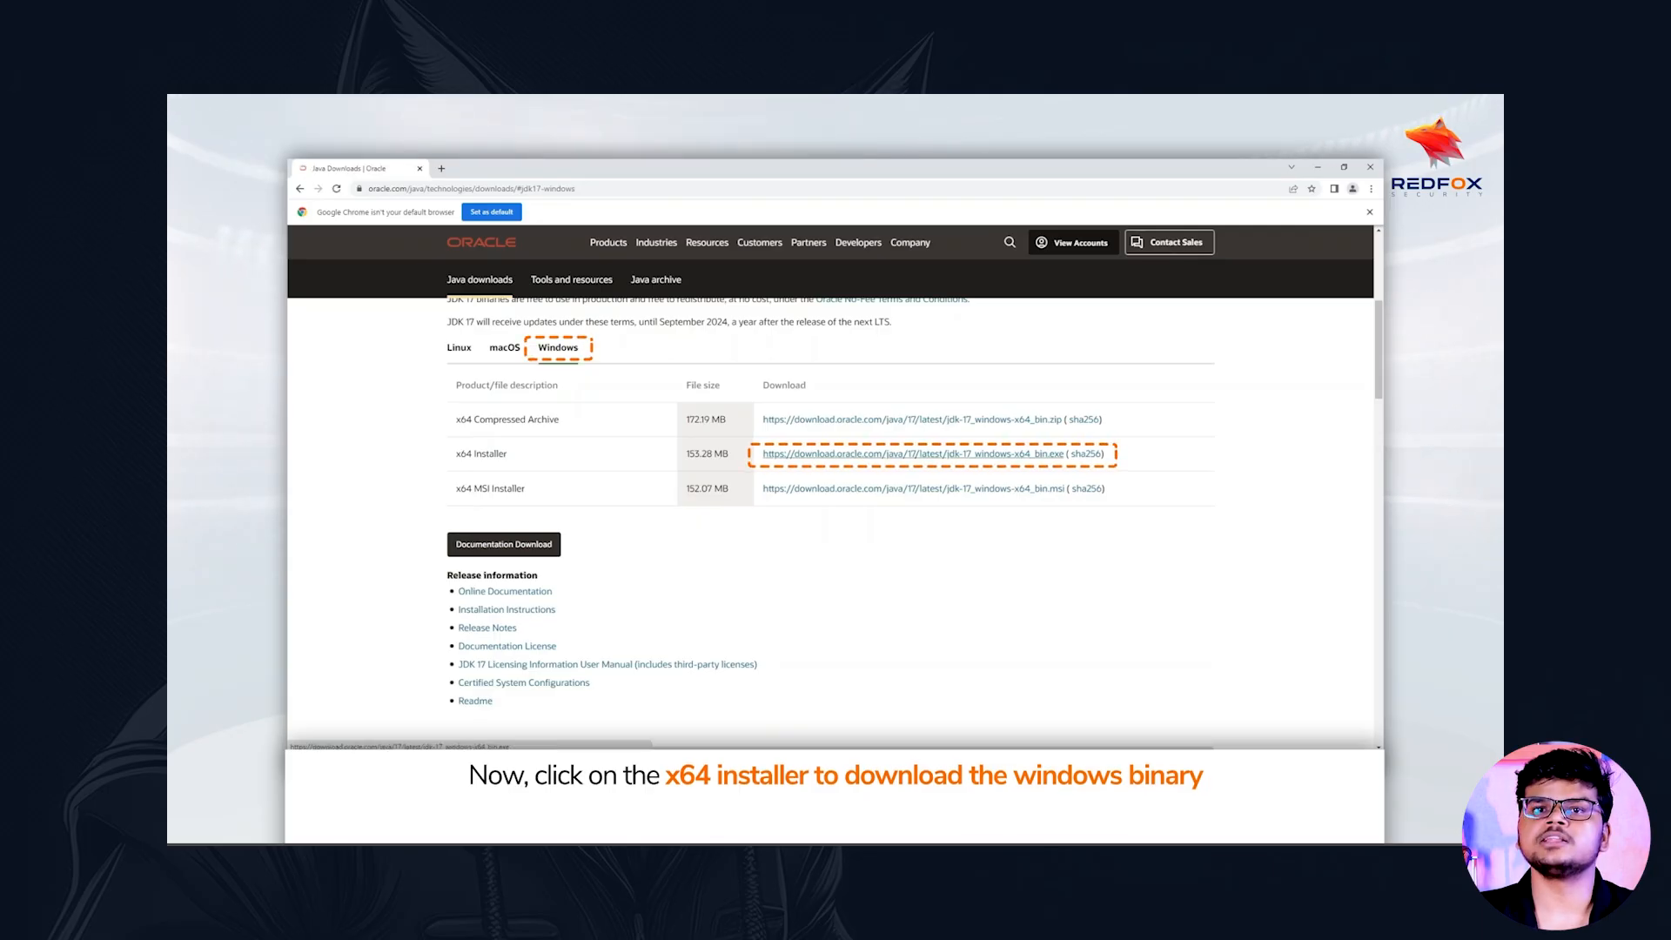
click(914, 454)
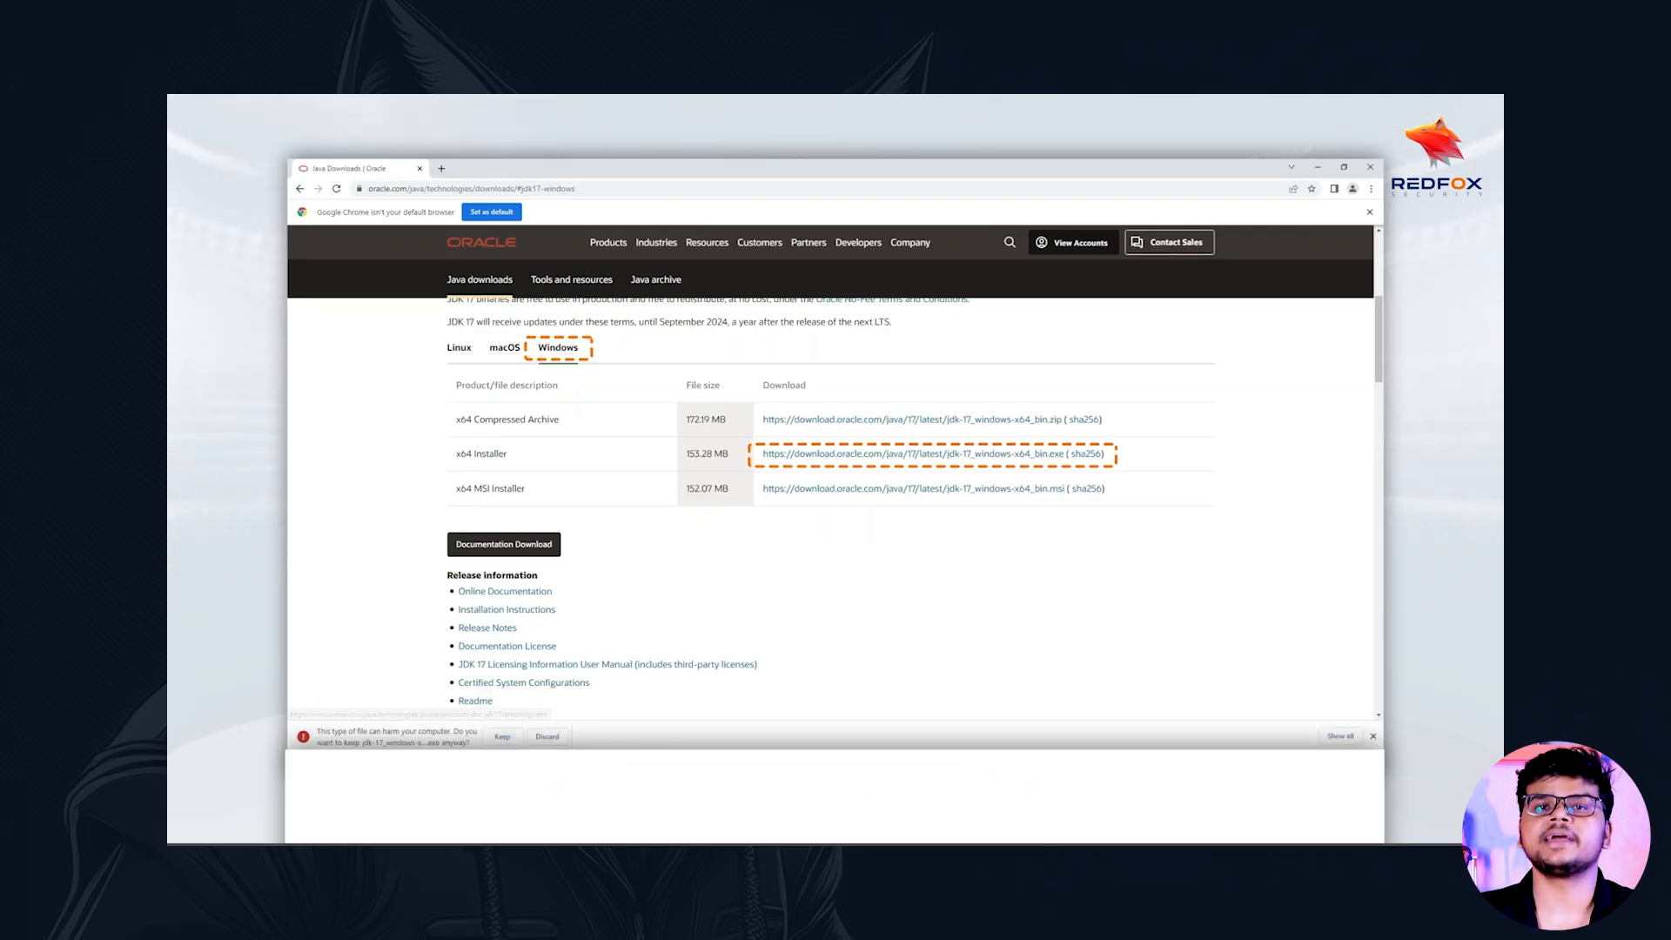
click(502, 737)
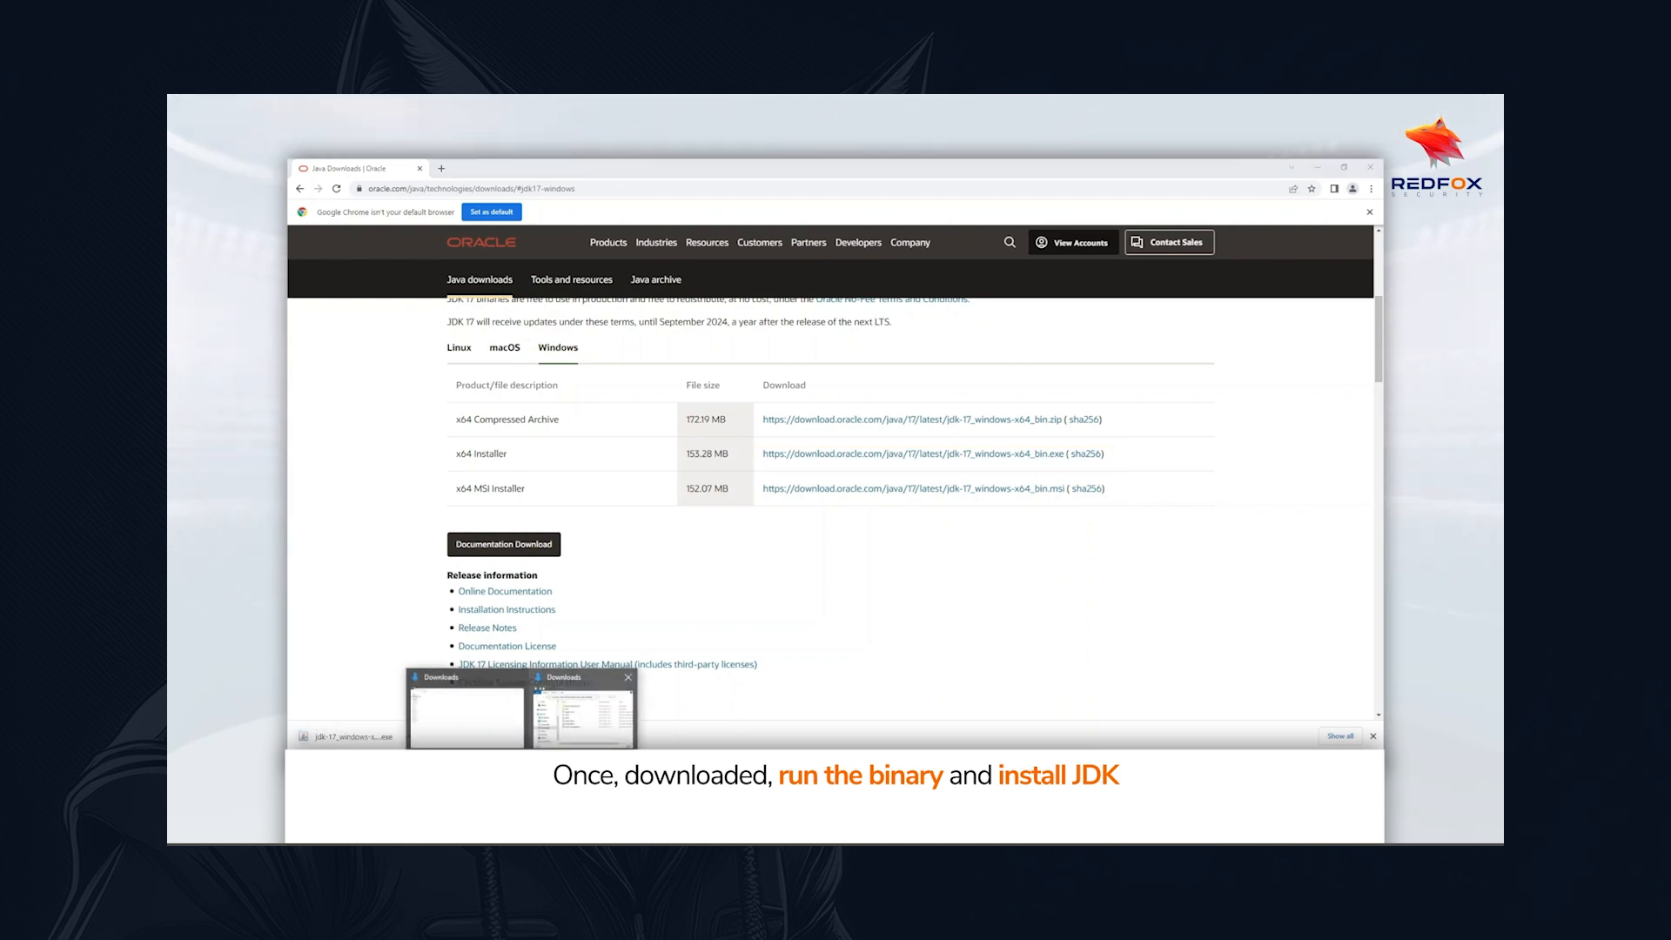
Run jdk-17_windows-x64_bin from the Downloads folder and install the Java SE Development Kit in the default destination folder
click(628, 677)
click(531, 714)
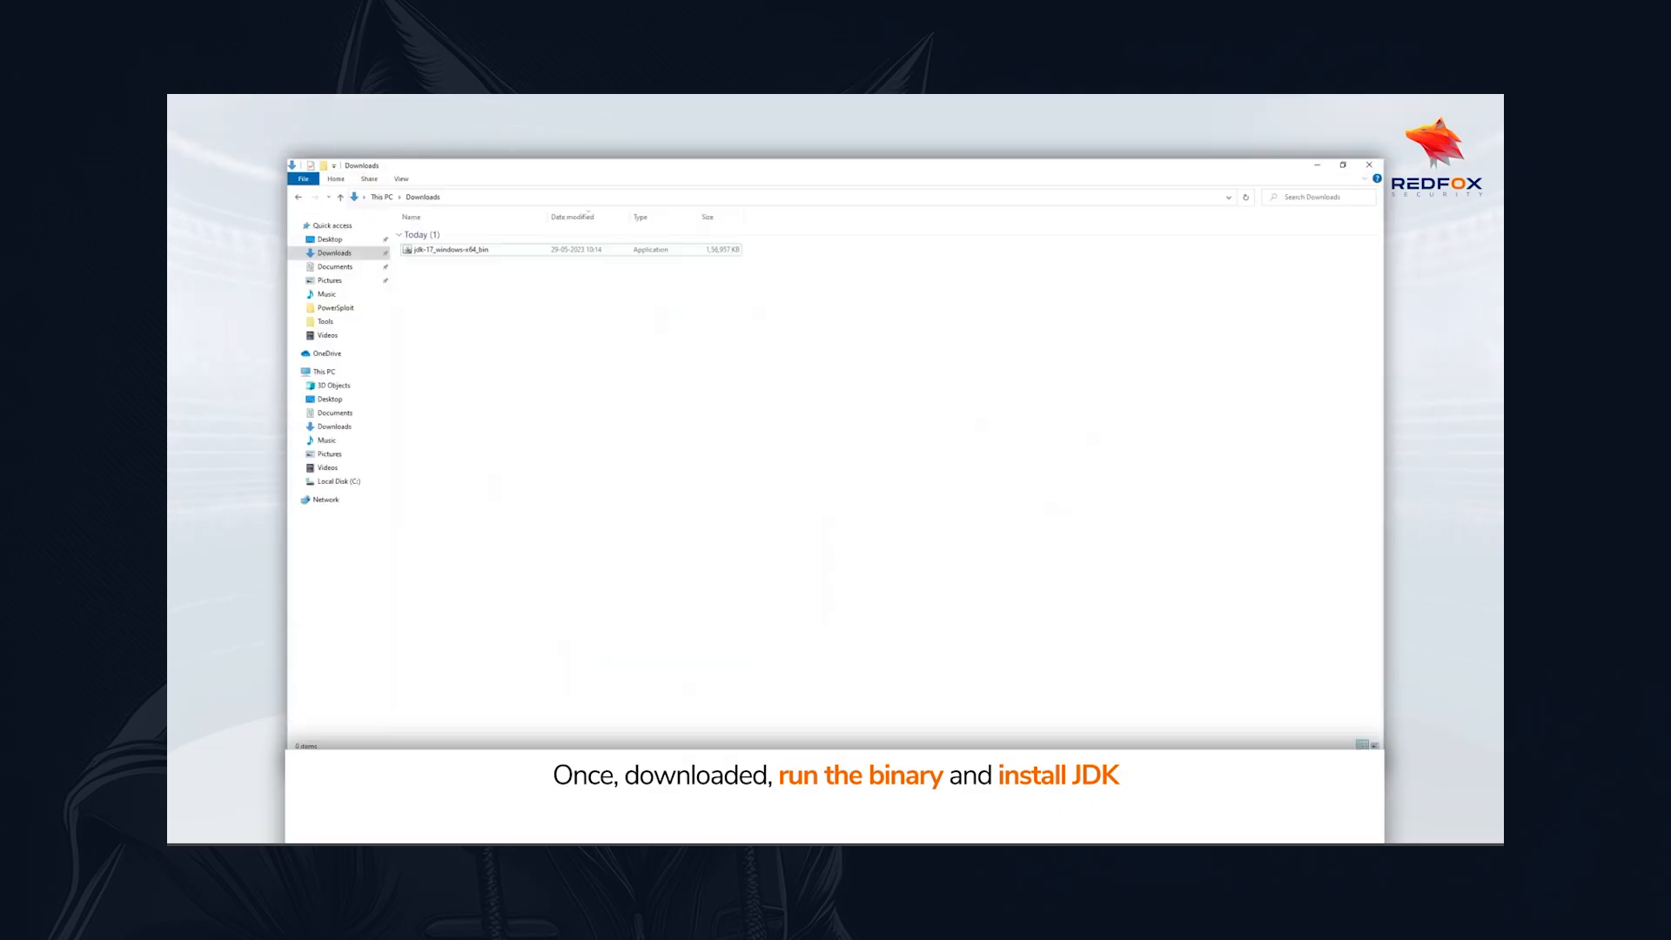
double_click(451, 250)
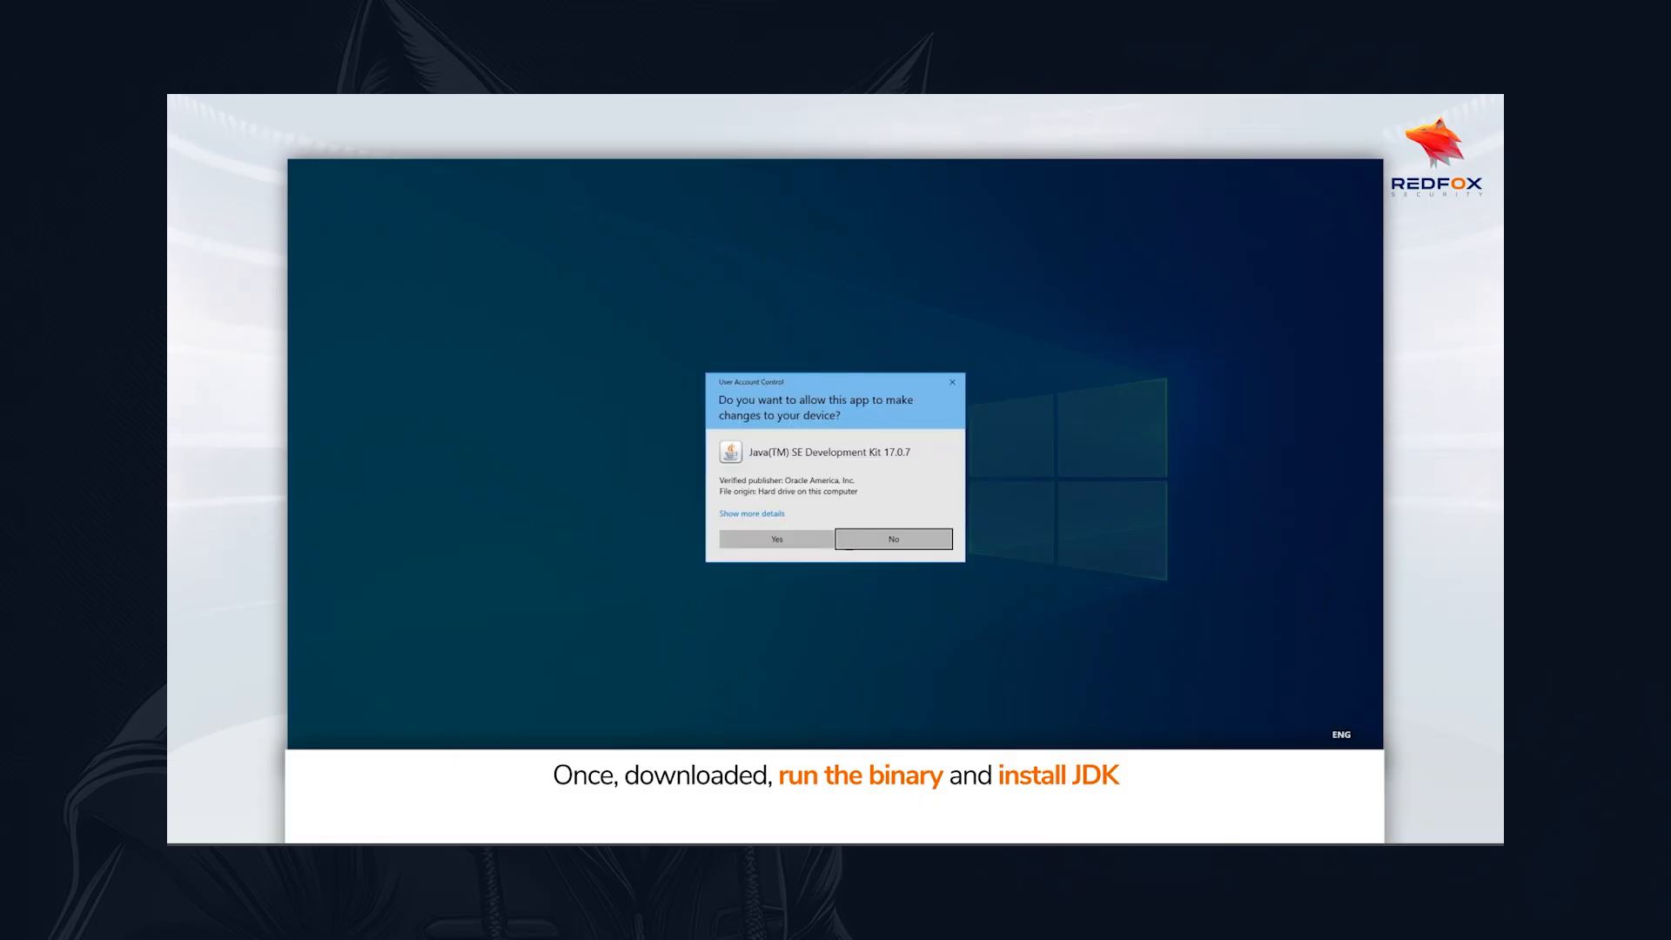
click(777, 540)
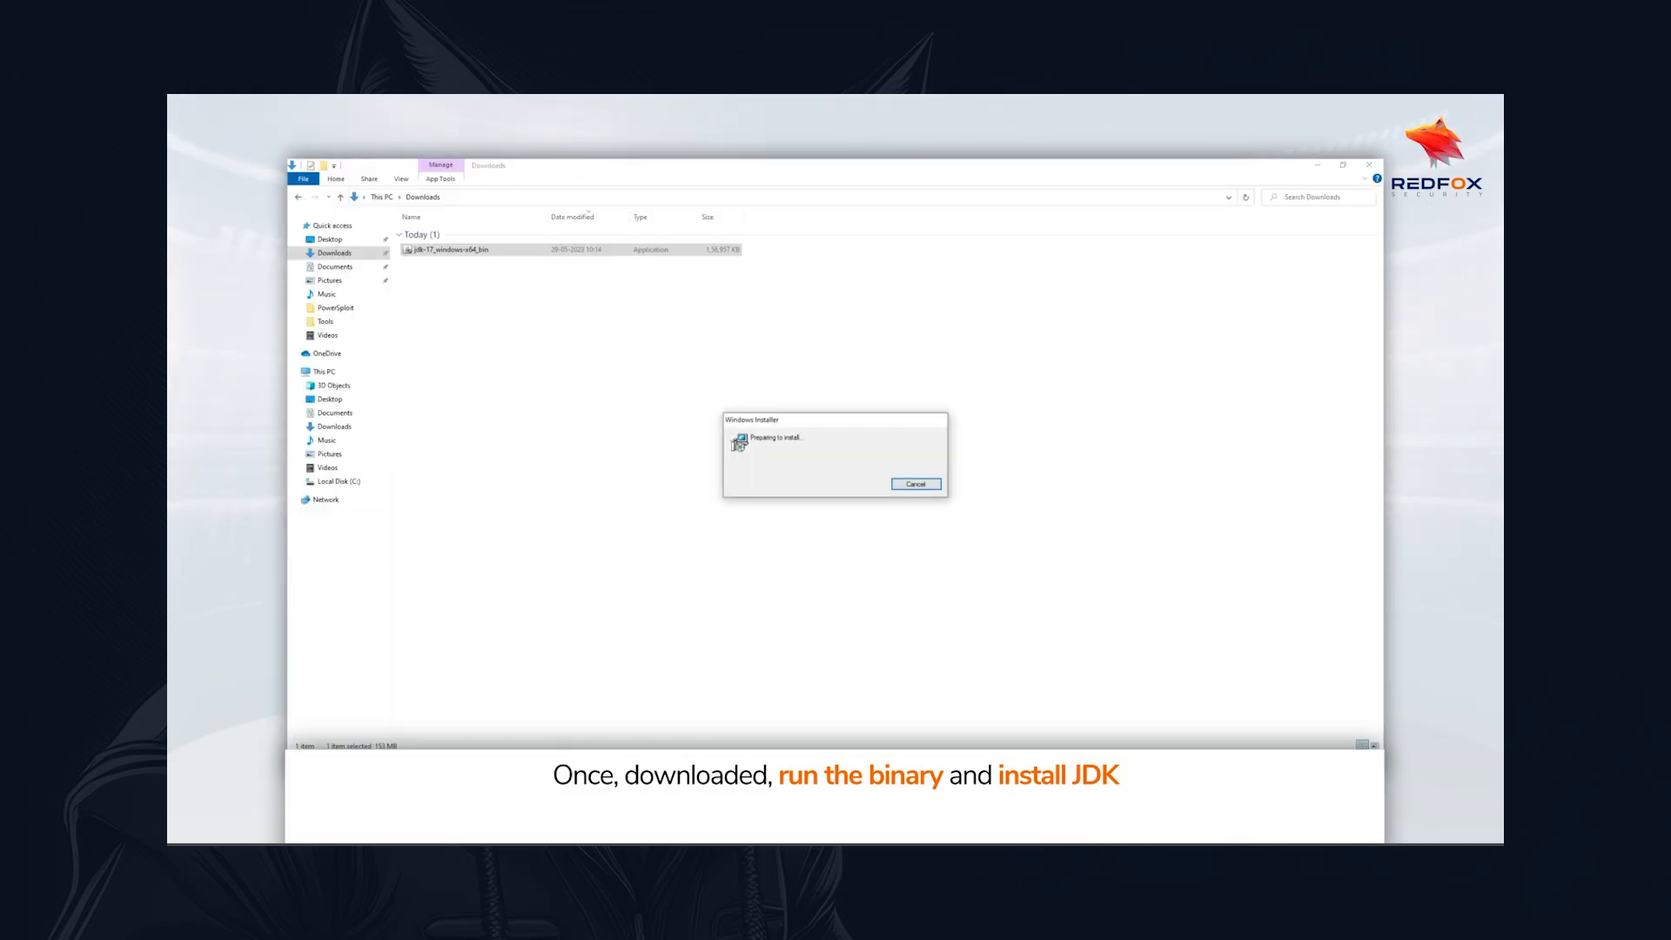
key(Return)
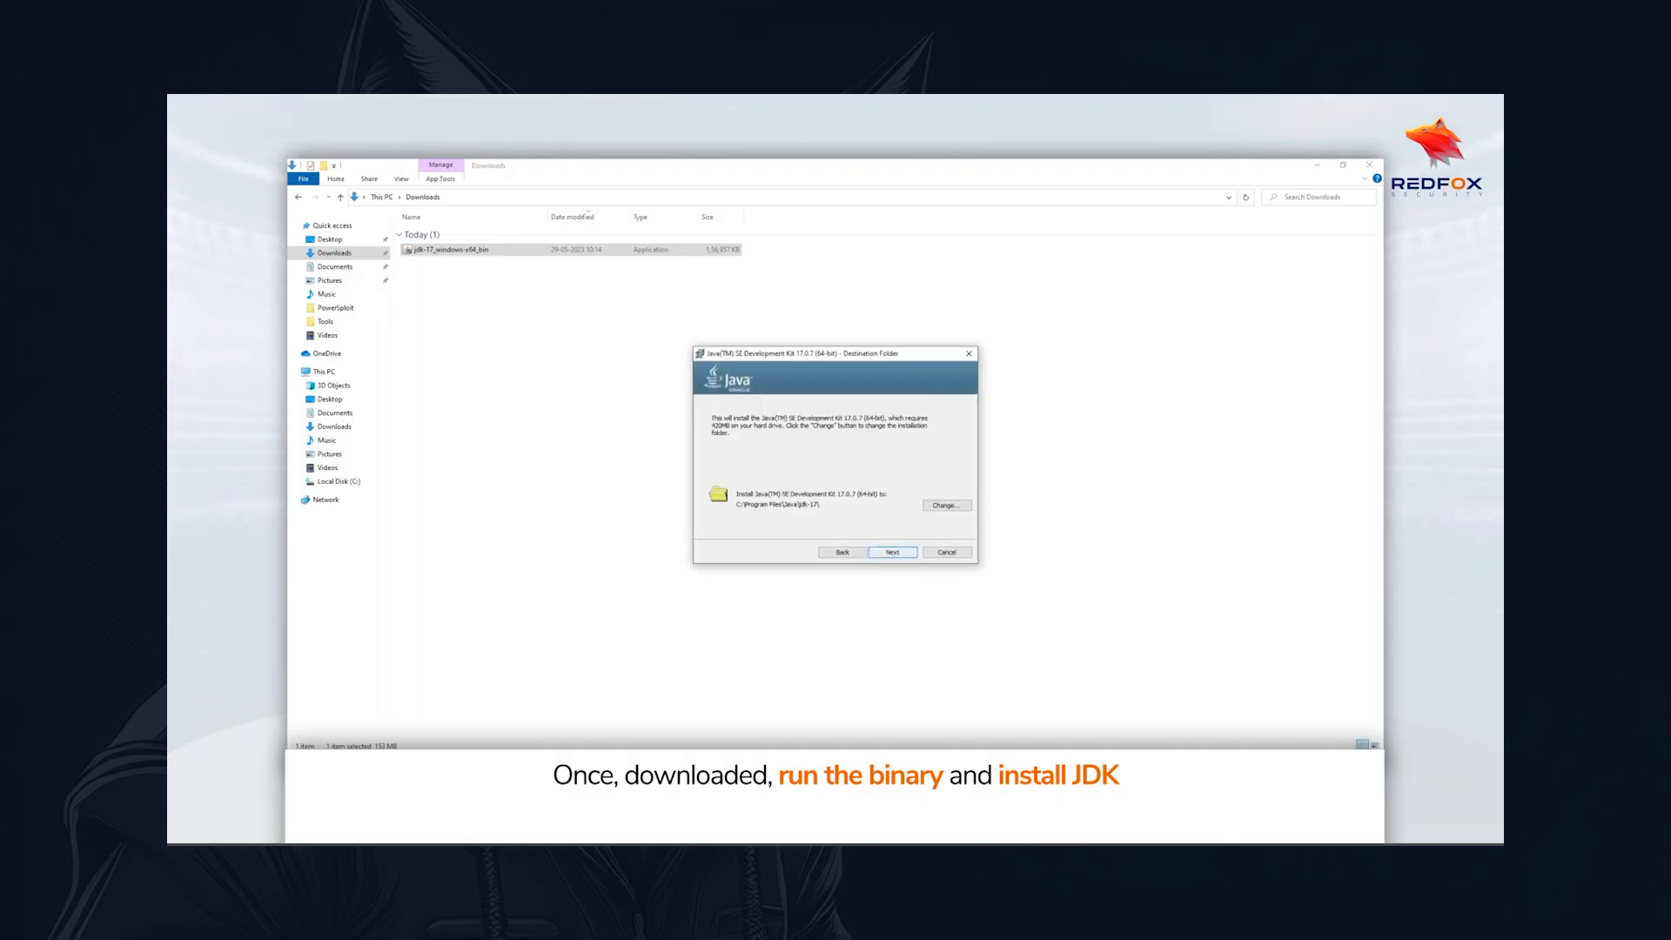
key(Return)
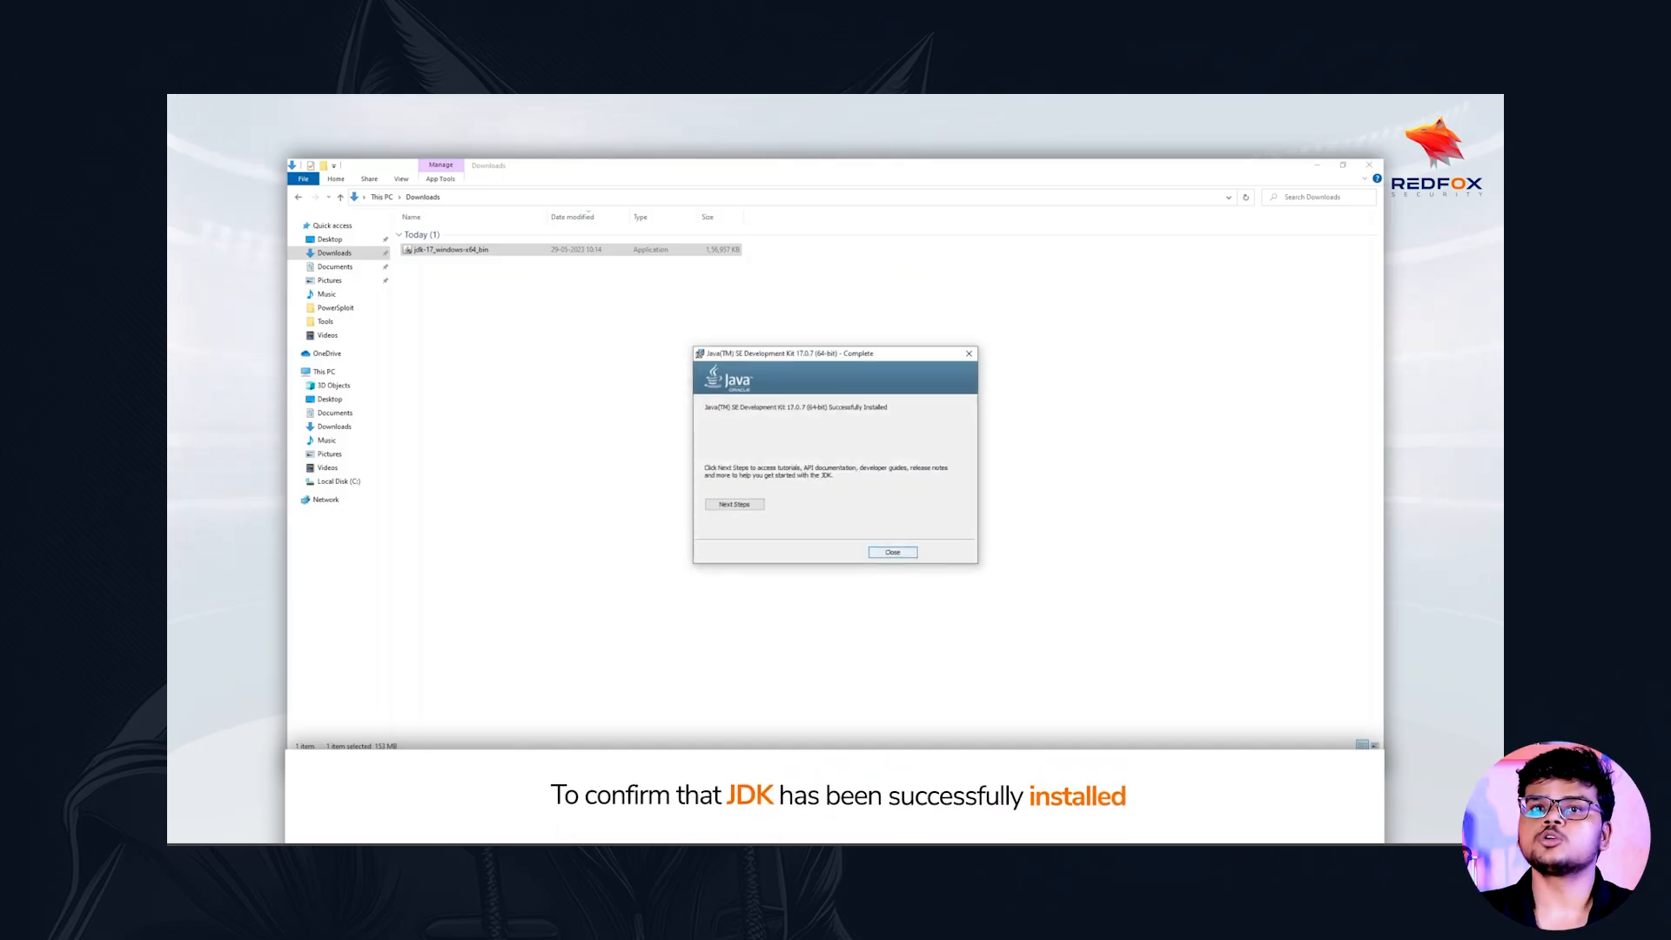
click(893, 553)
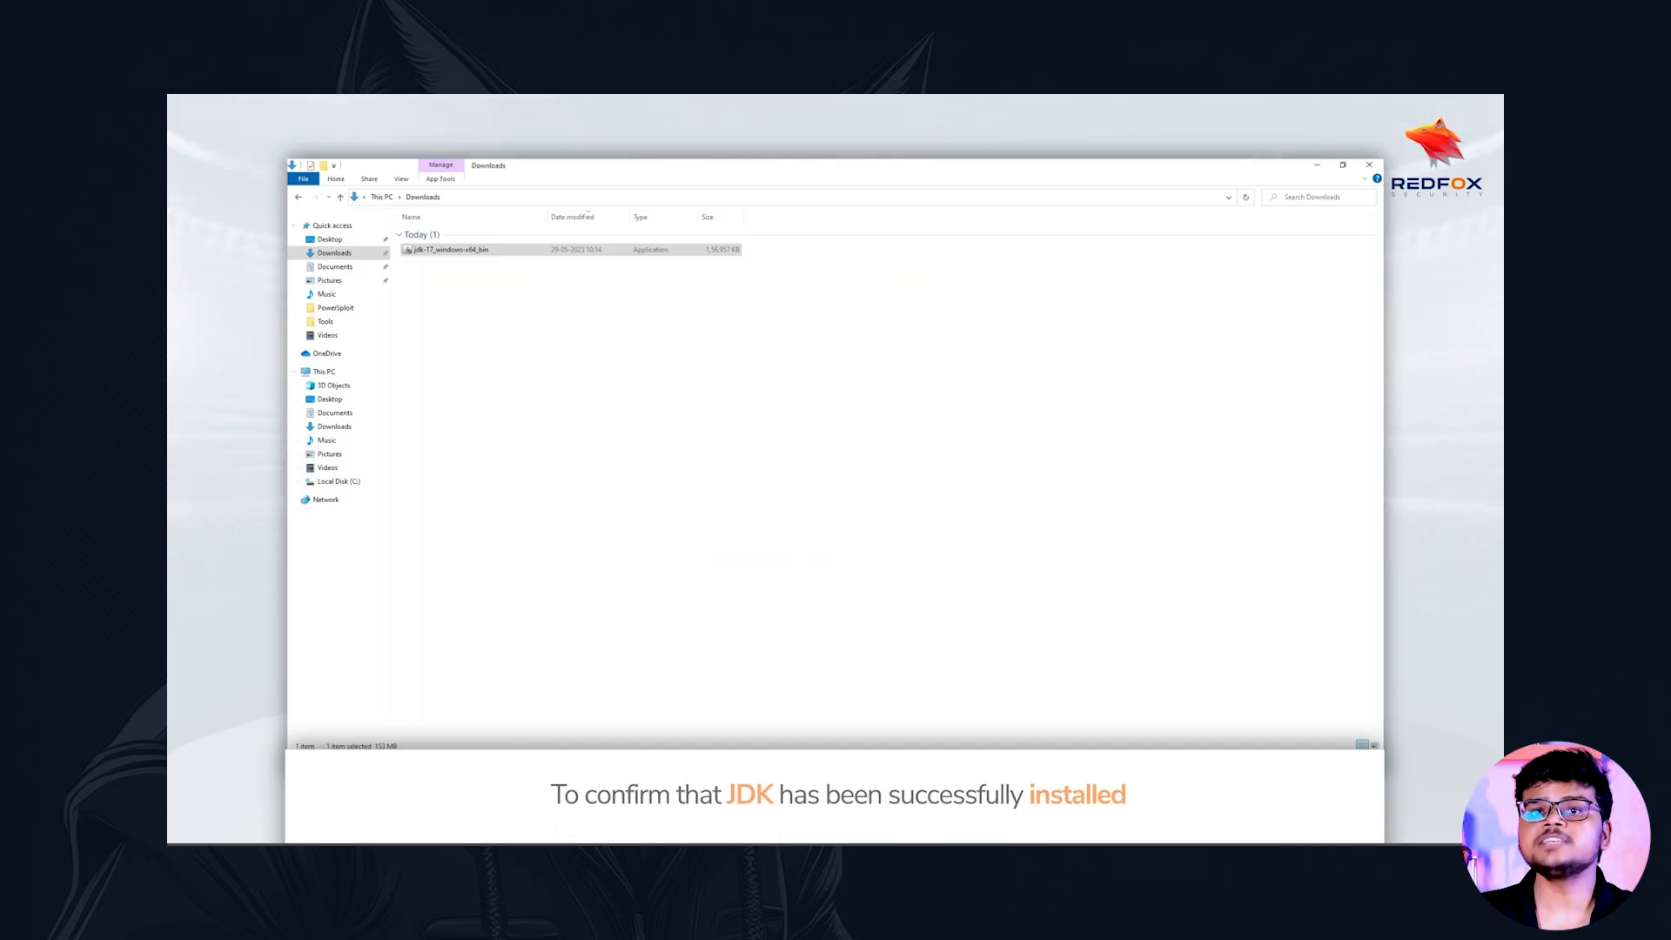
Check the installed Java version by running java -version in Windows PowerShell, and close the window
key(super)
text(po)
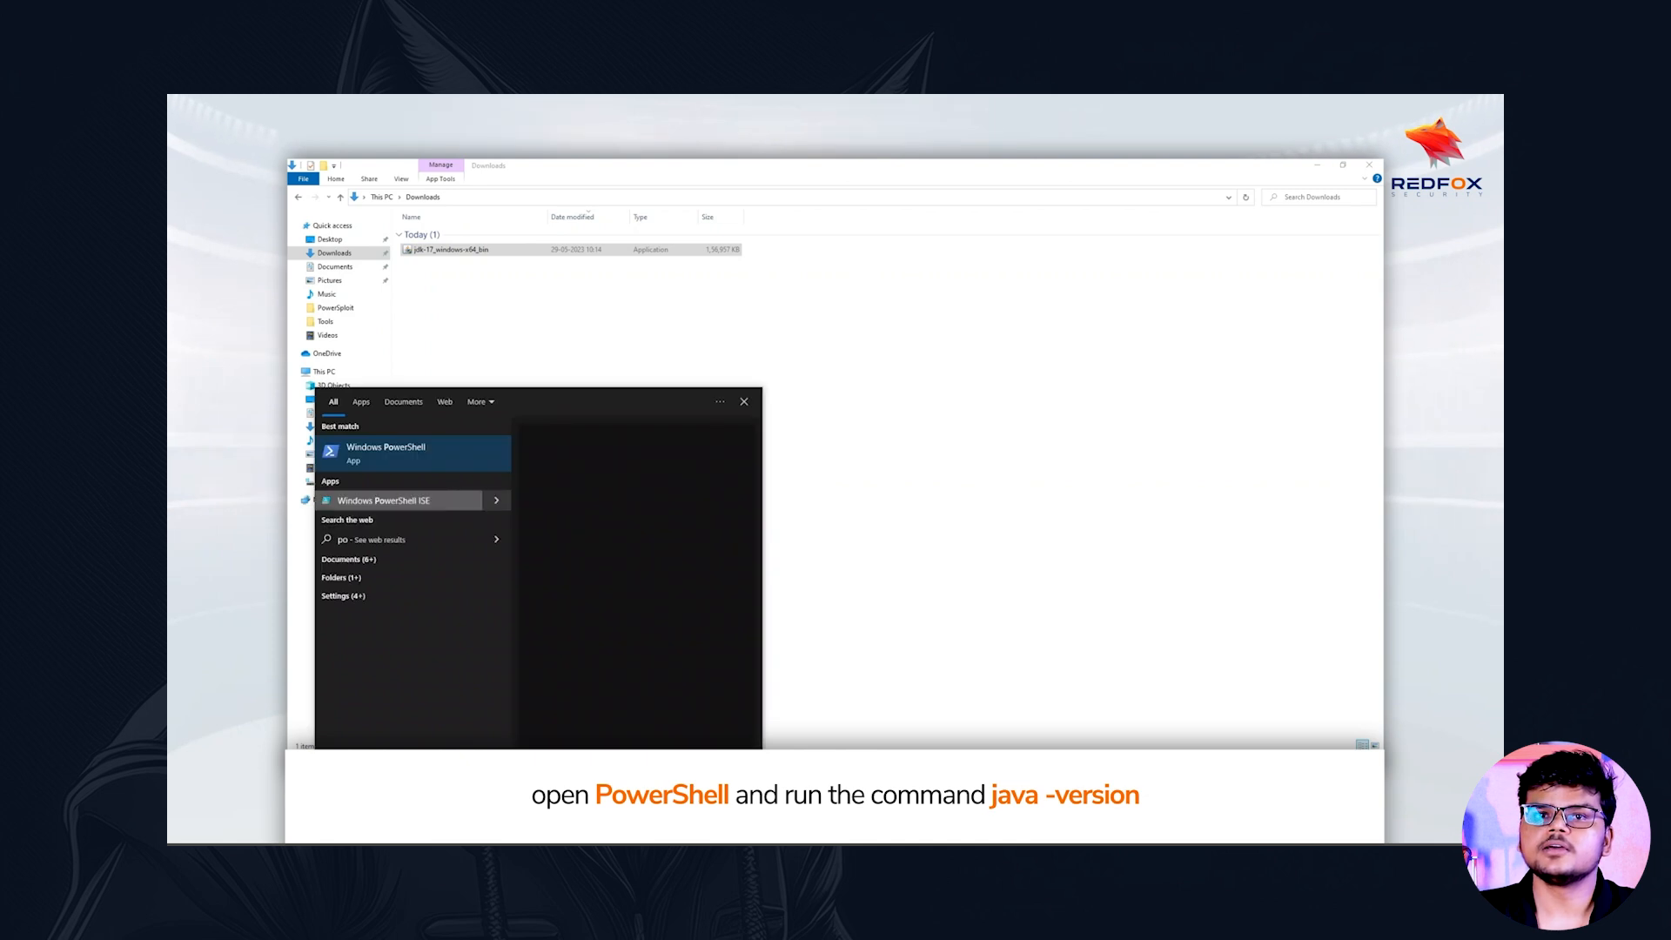
key(Return)
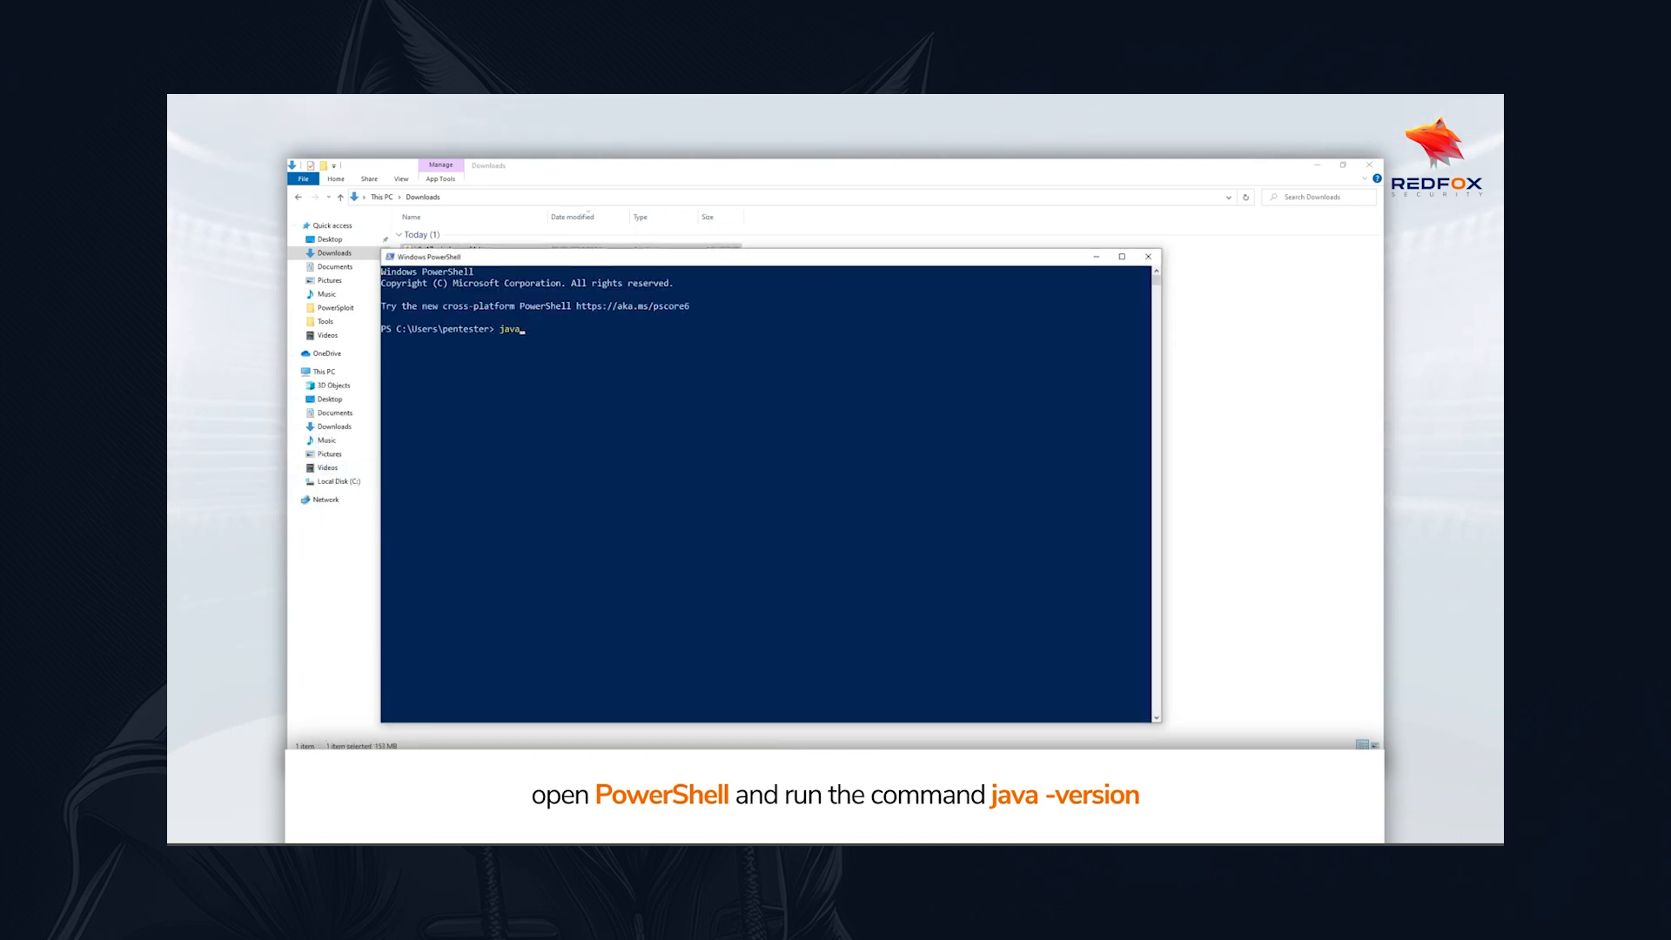
text(java -versi)
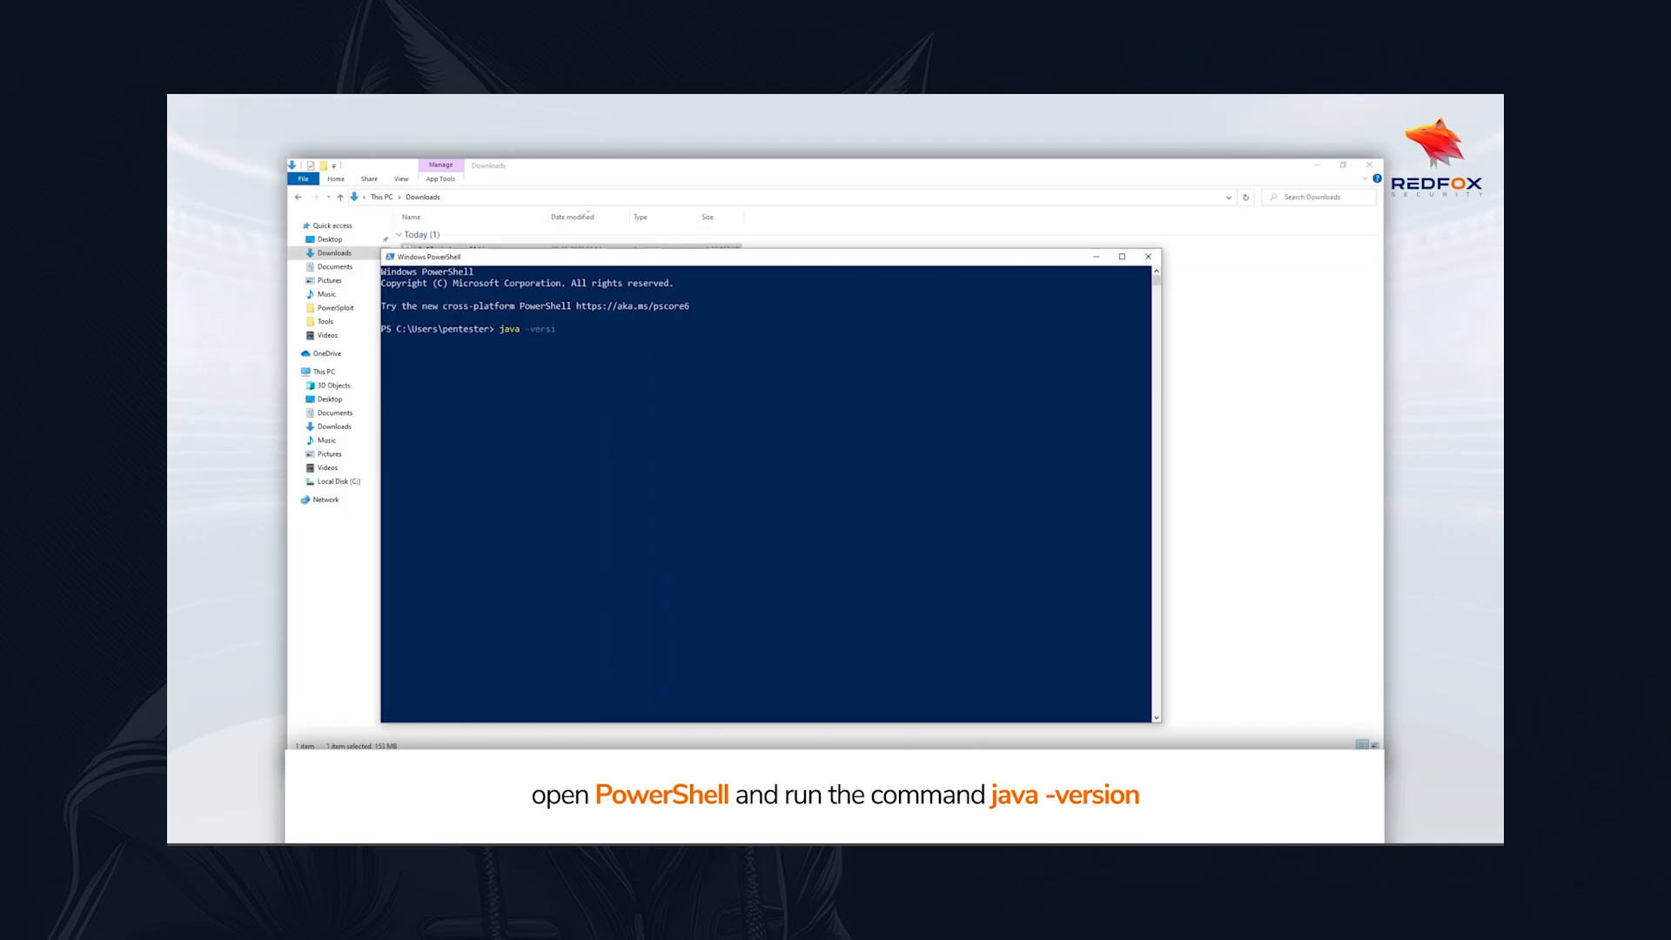
text(on)
key(Return)
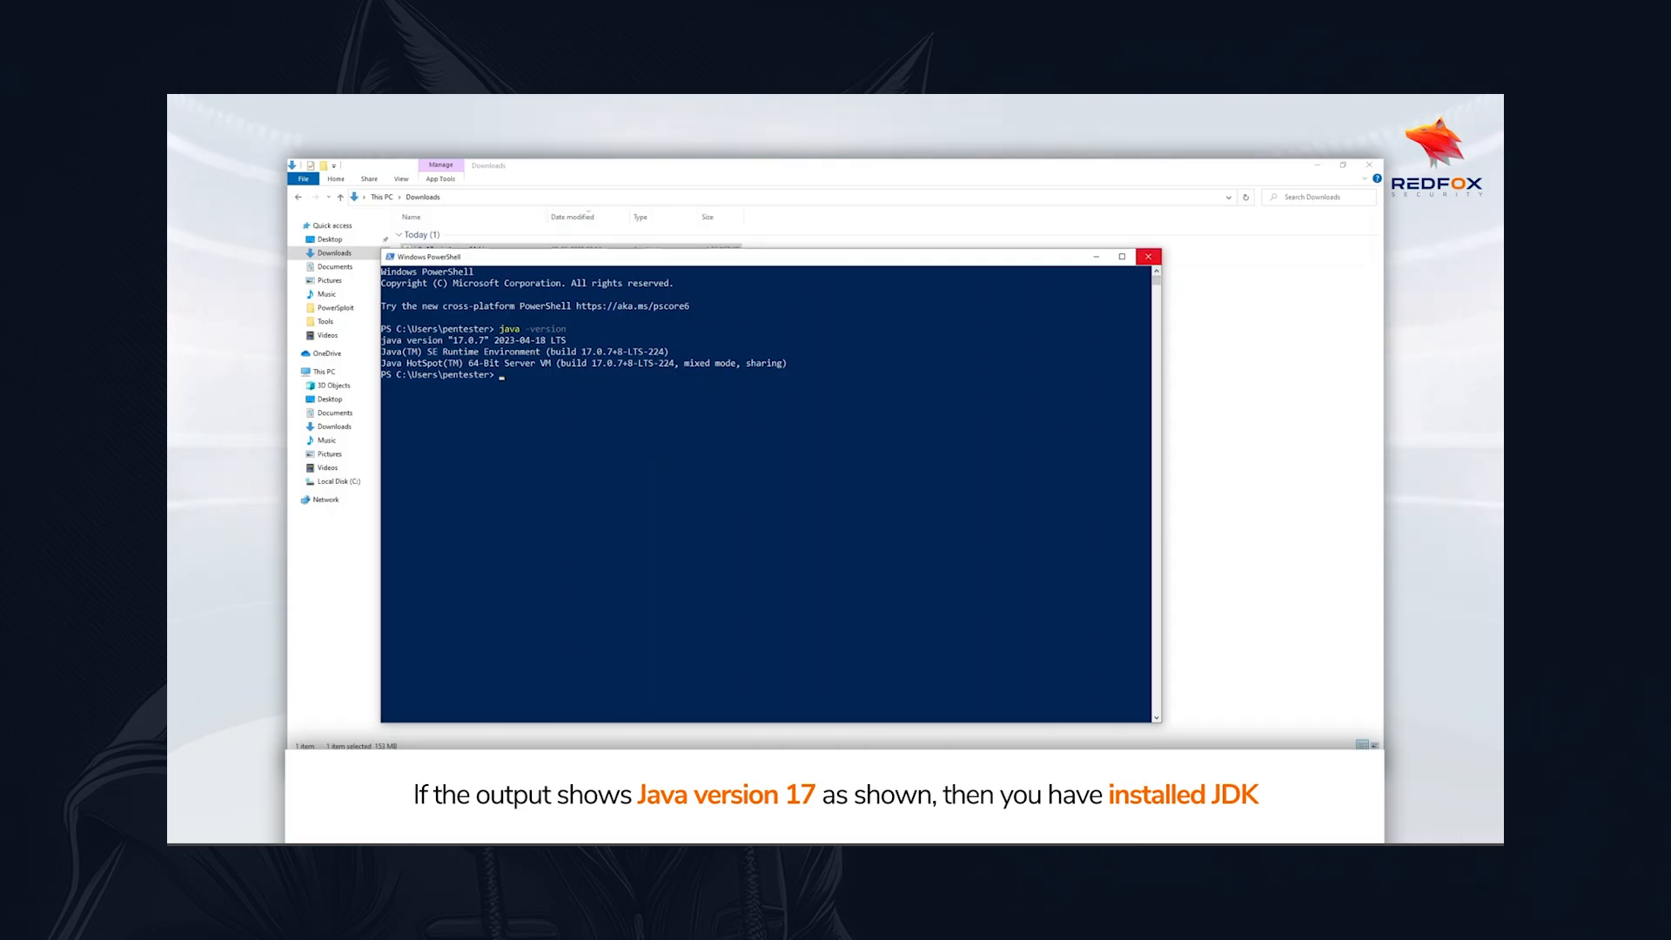
click(1148, 256)
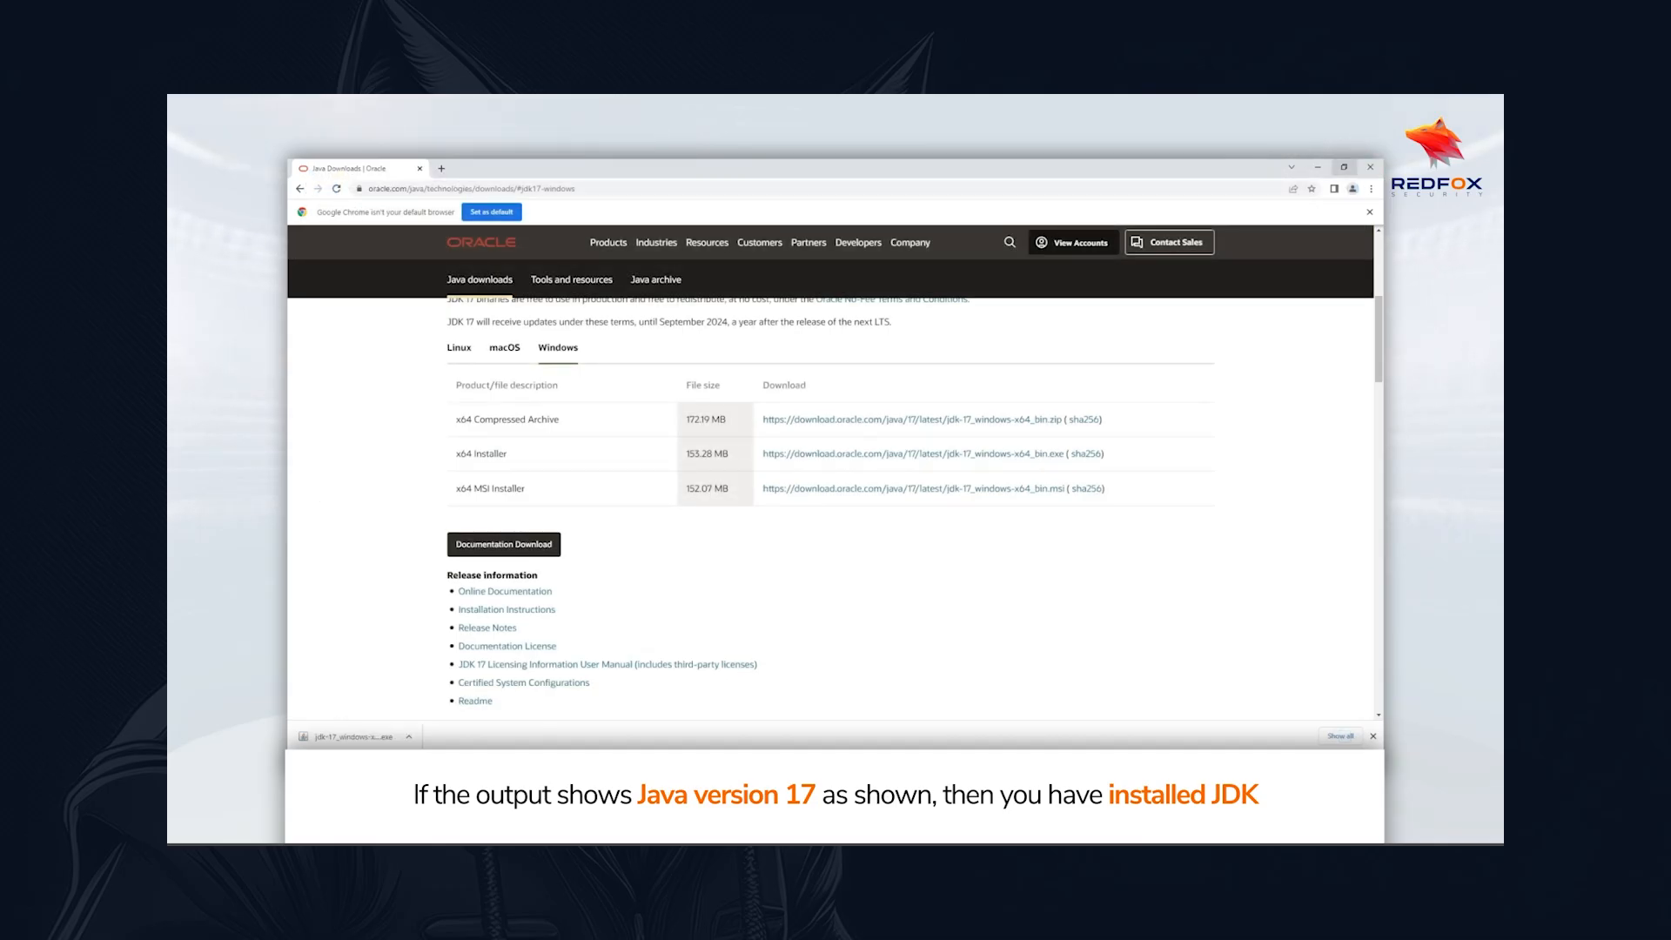
click(1370, 167)
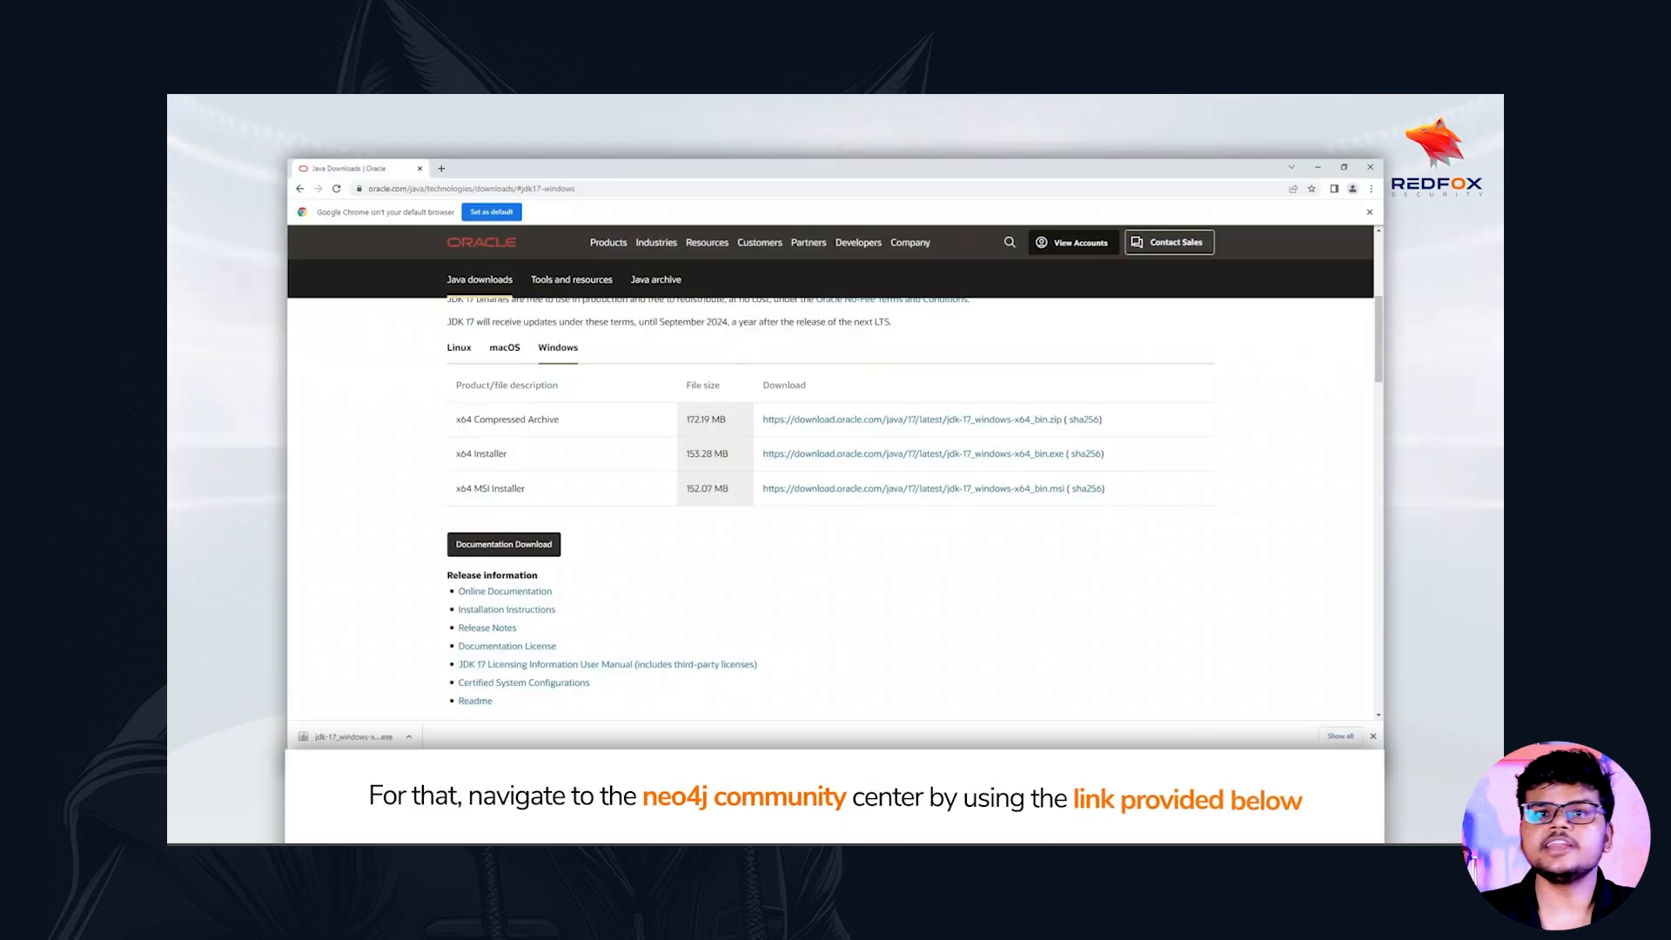
key(ctrl+t)
text(neo4j.com/download-center/#community)
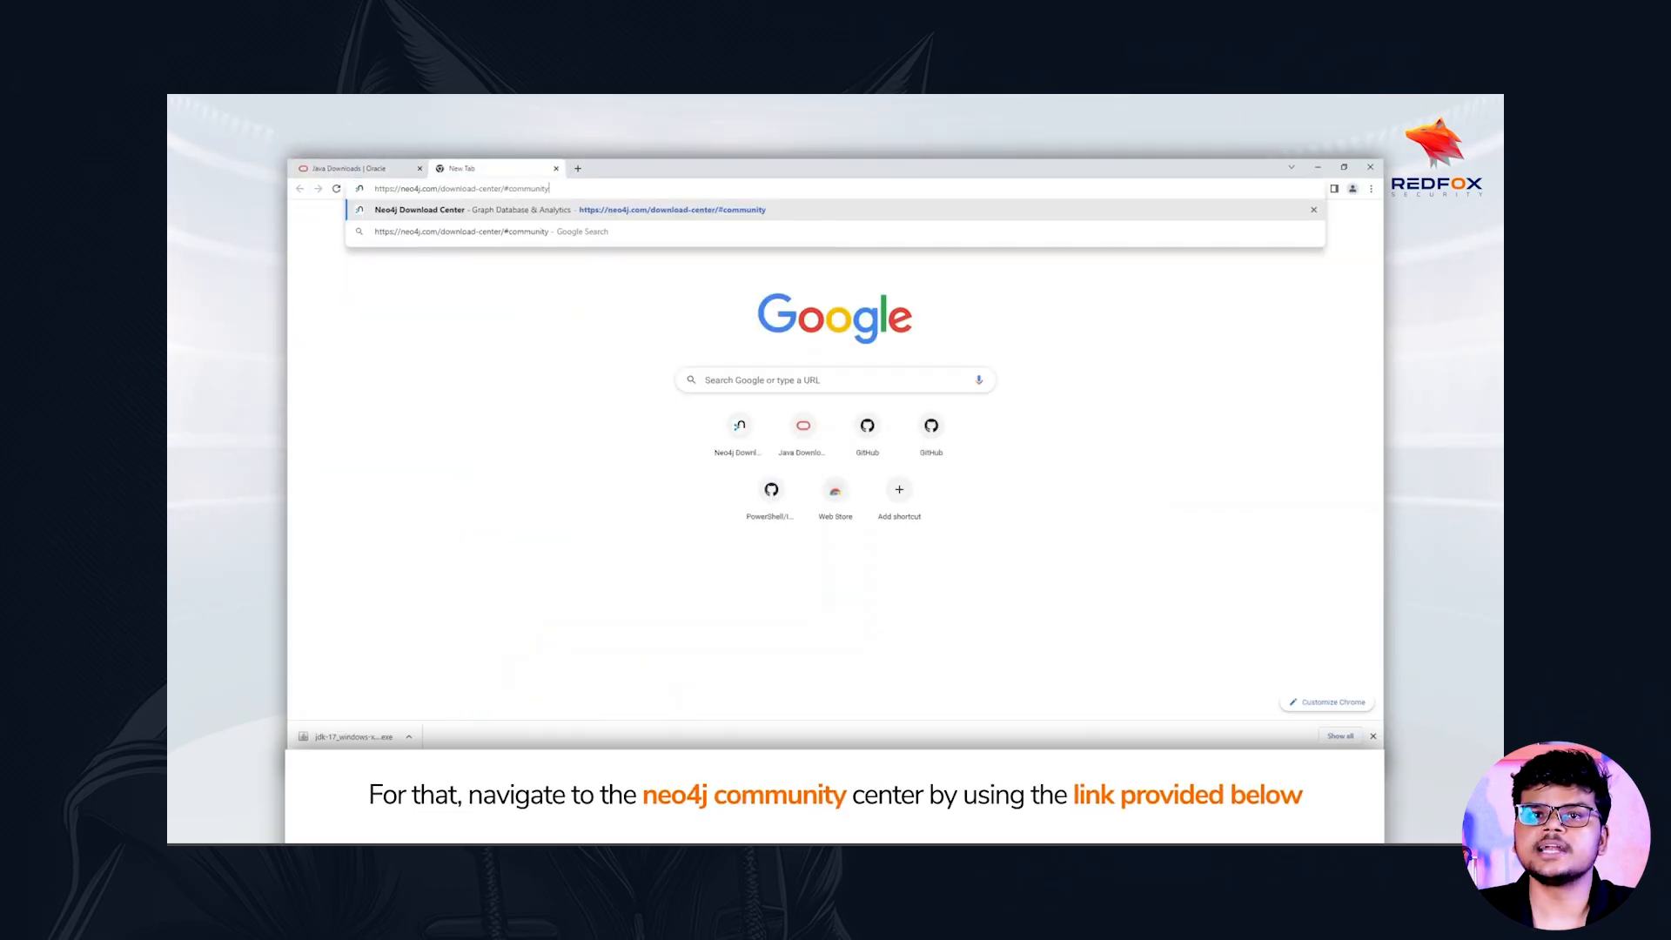
key(Return)
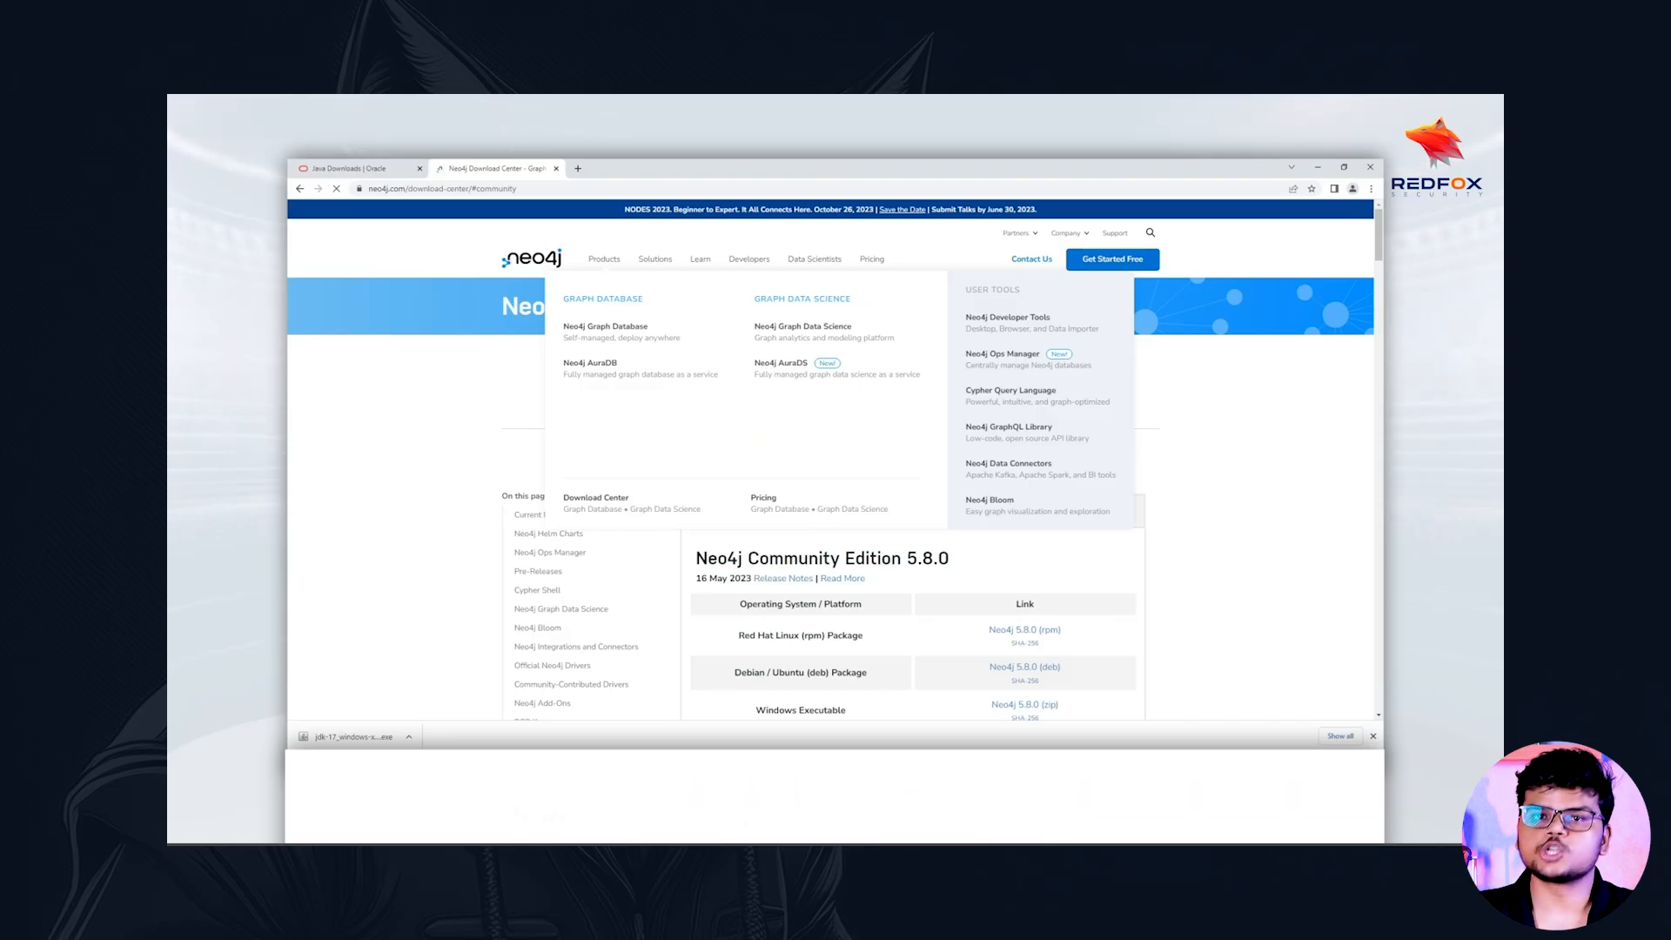
scroll(831, 478, down, 2)
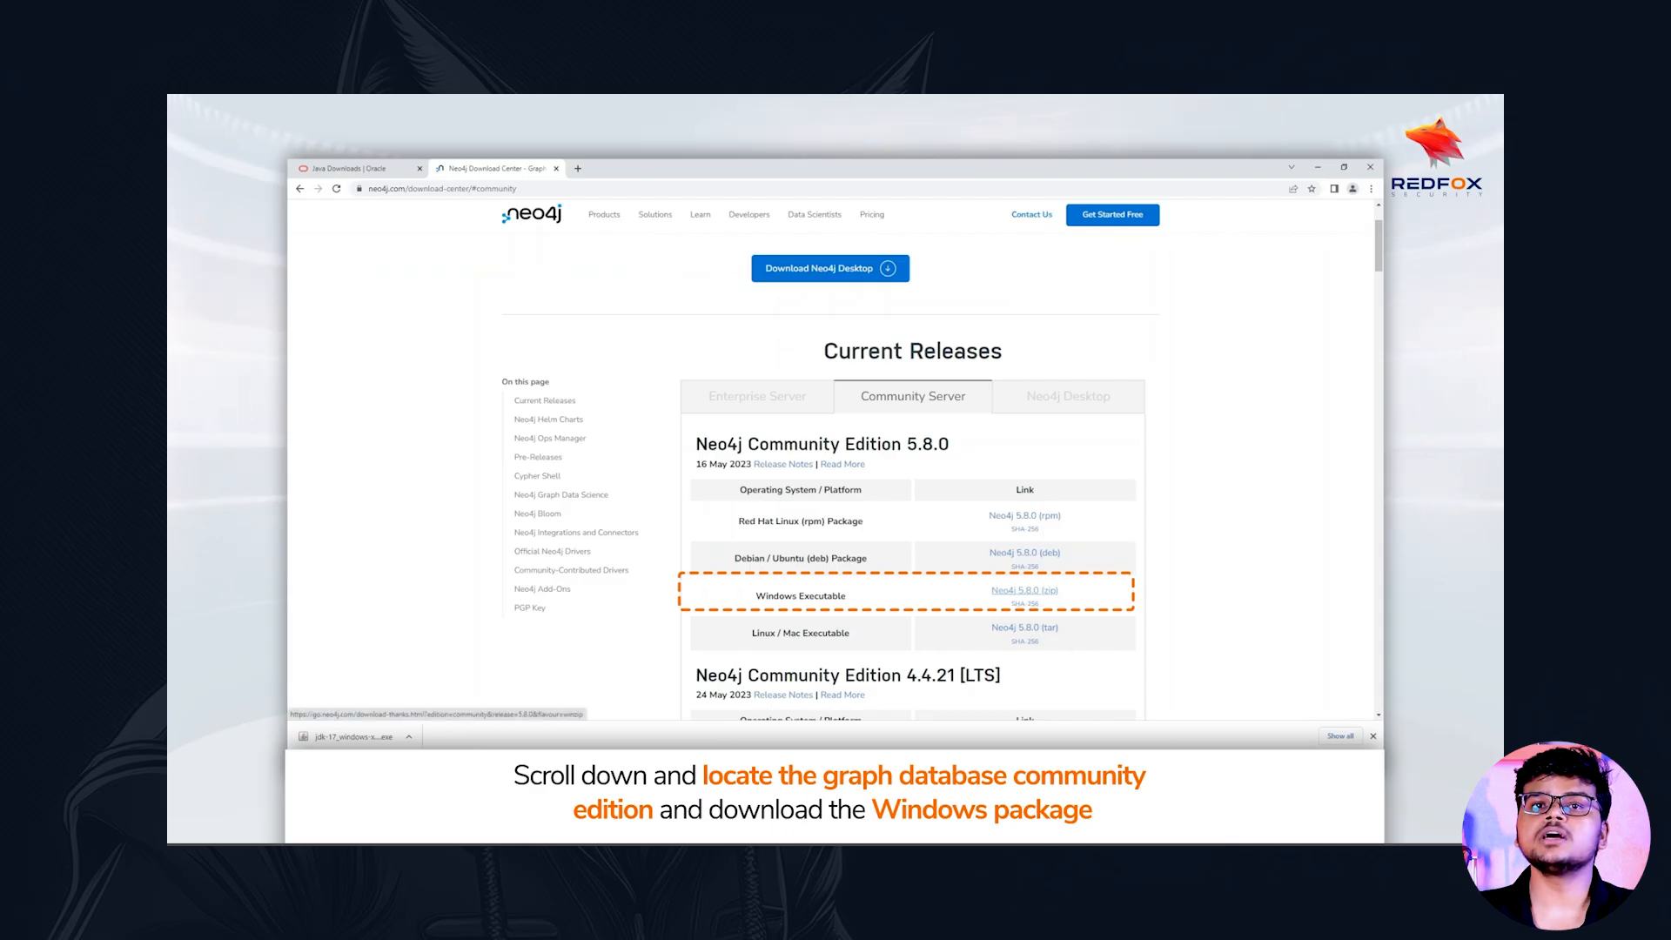
click(1024, 590)
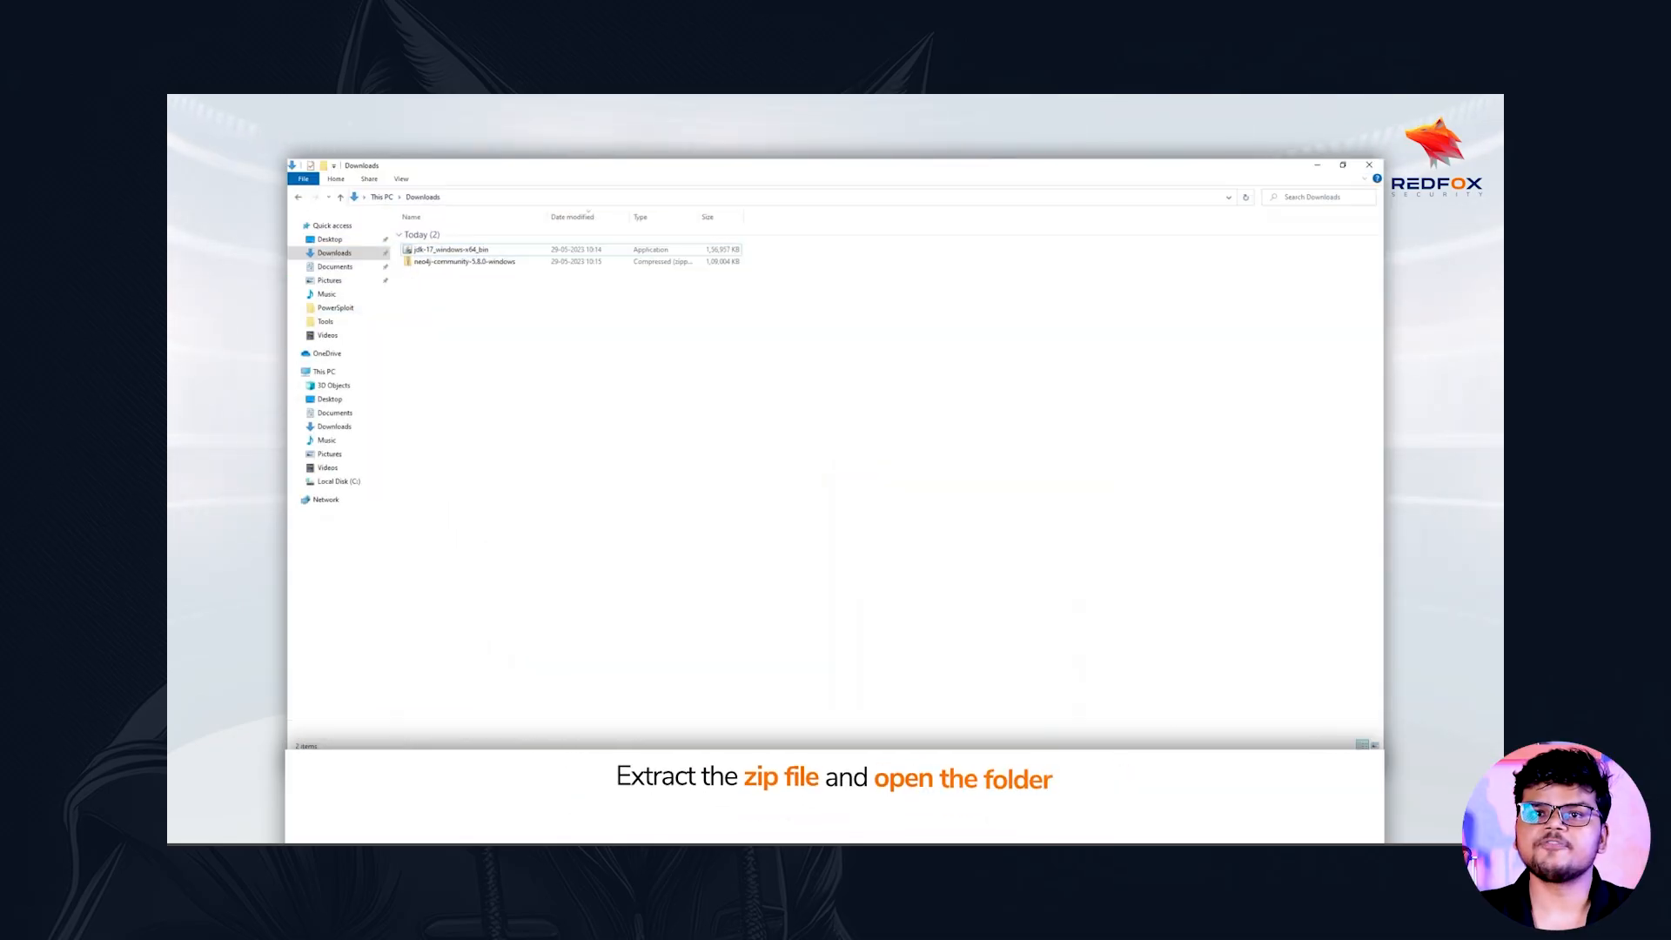
Extract the neo4j-community-5.8.0-windows archive to its default folder, with showing the extracted files on completion turned off
click(446, 262)
right_click(446, 262)
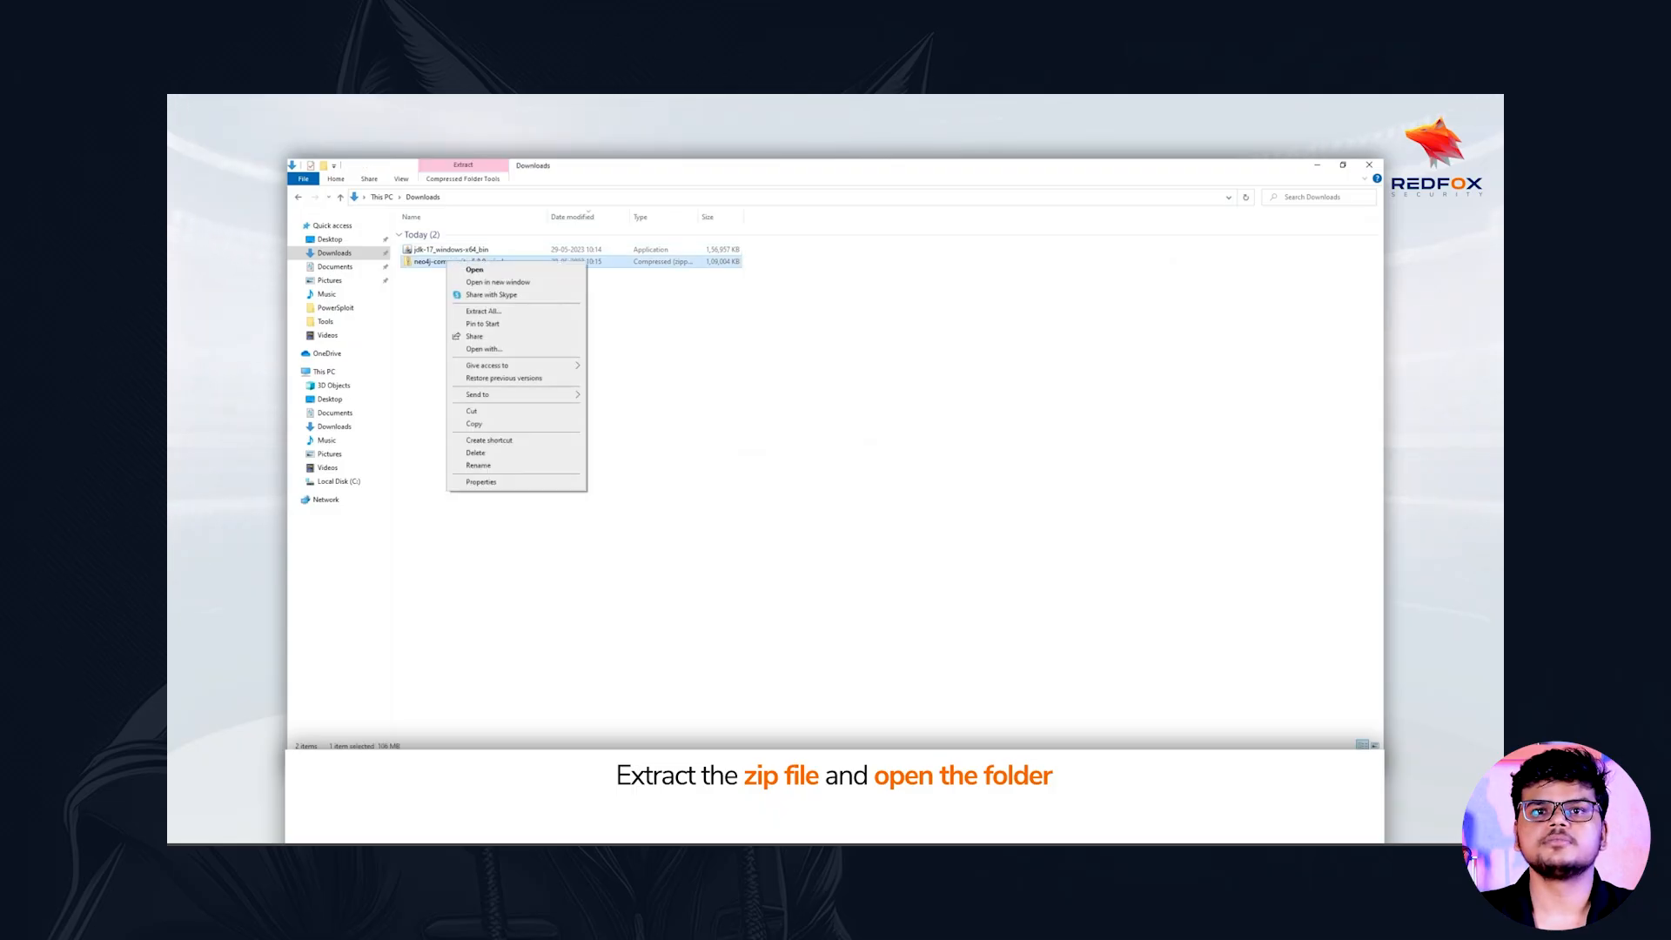
click(483, 310)
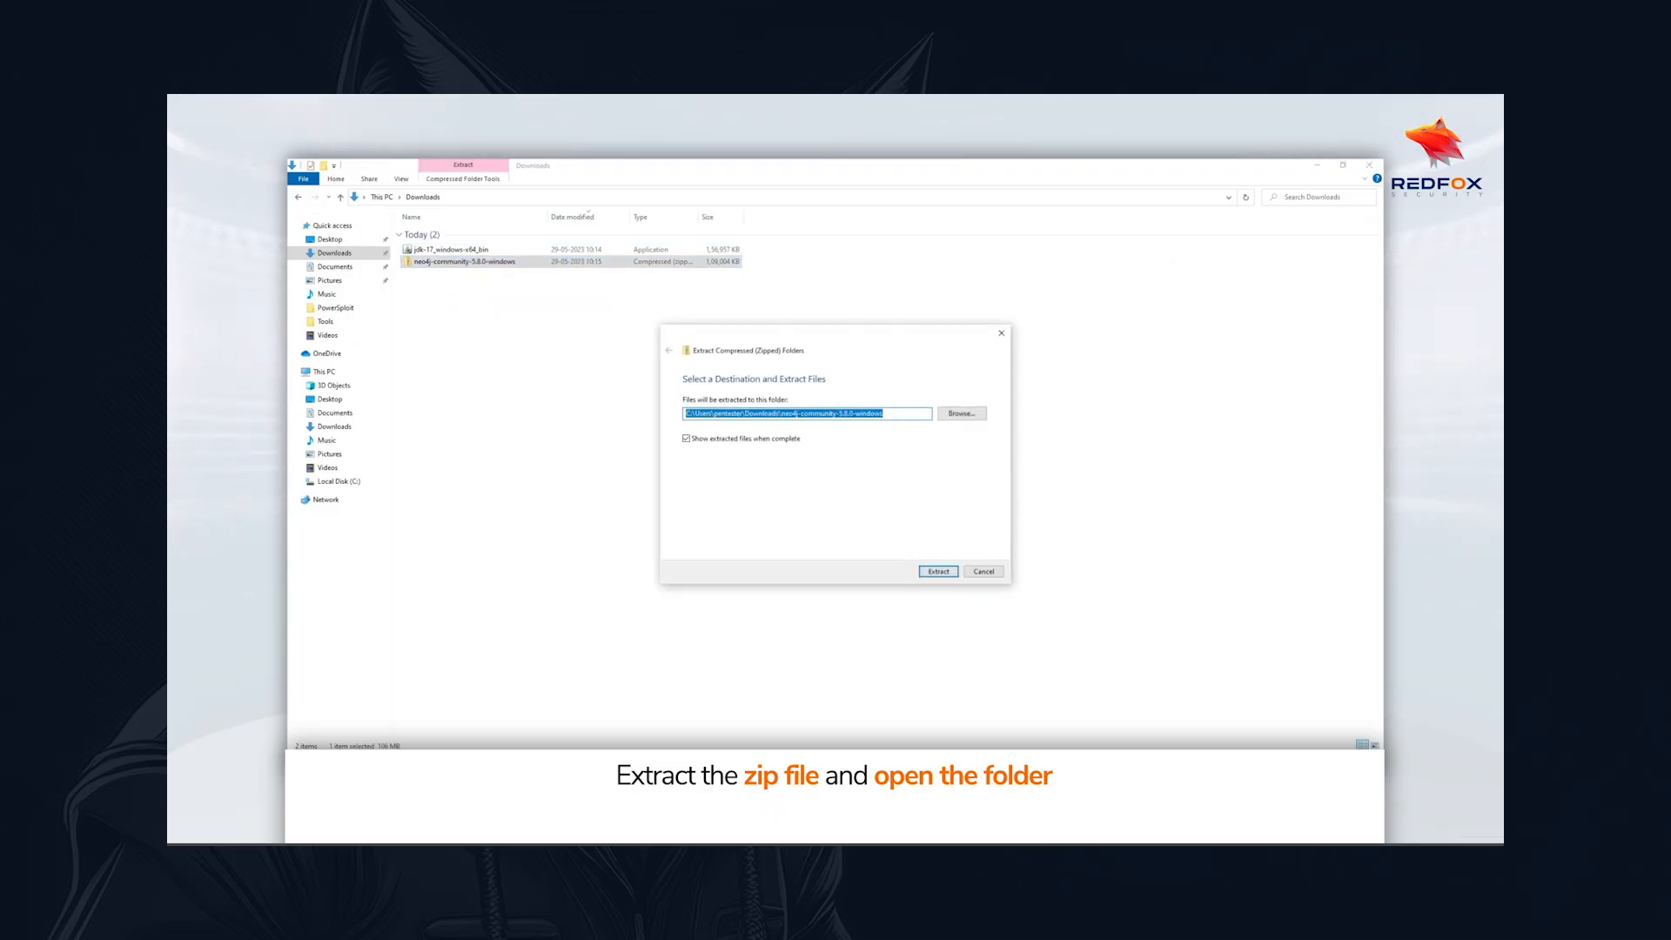
click(687, 439)
click(938, 572)
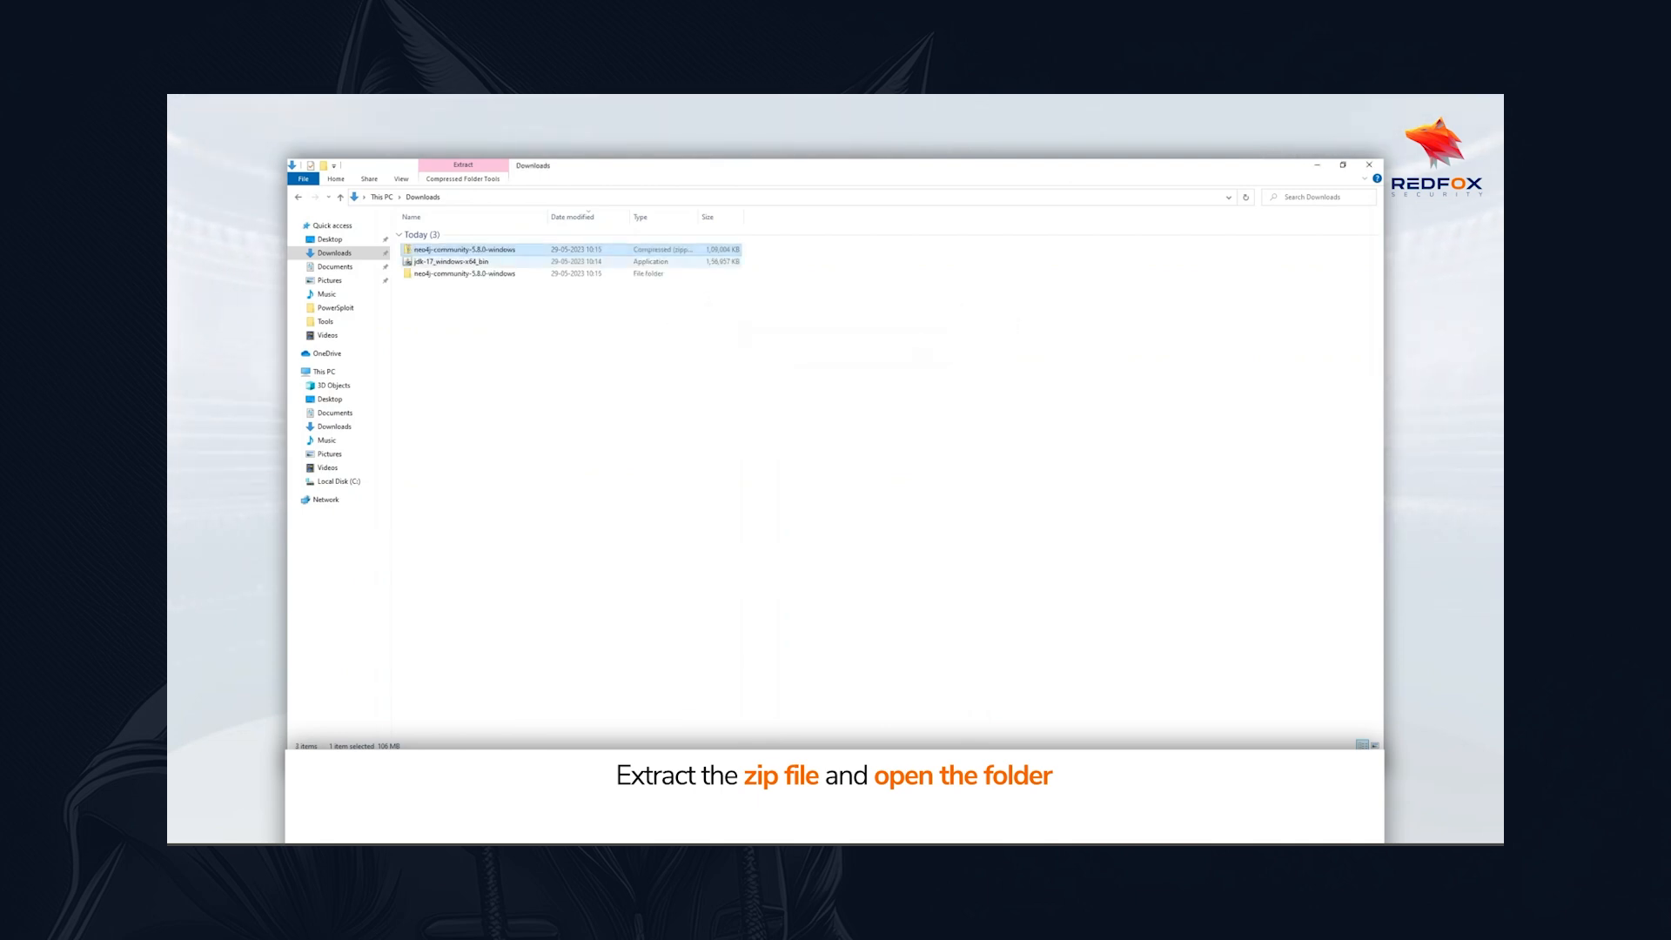
Open the bin folder inside the extracted neo4j-community-5.8.0 folder
double_click(464, 273)
click(450, 234)
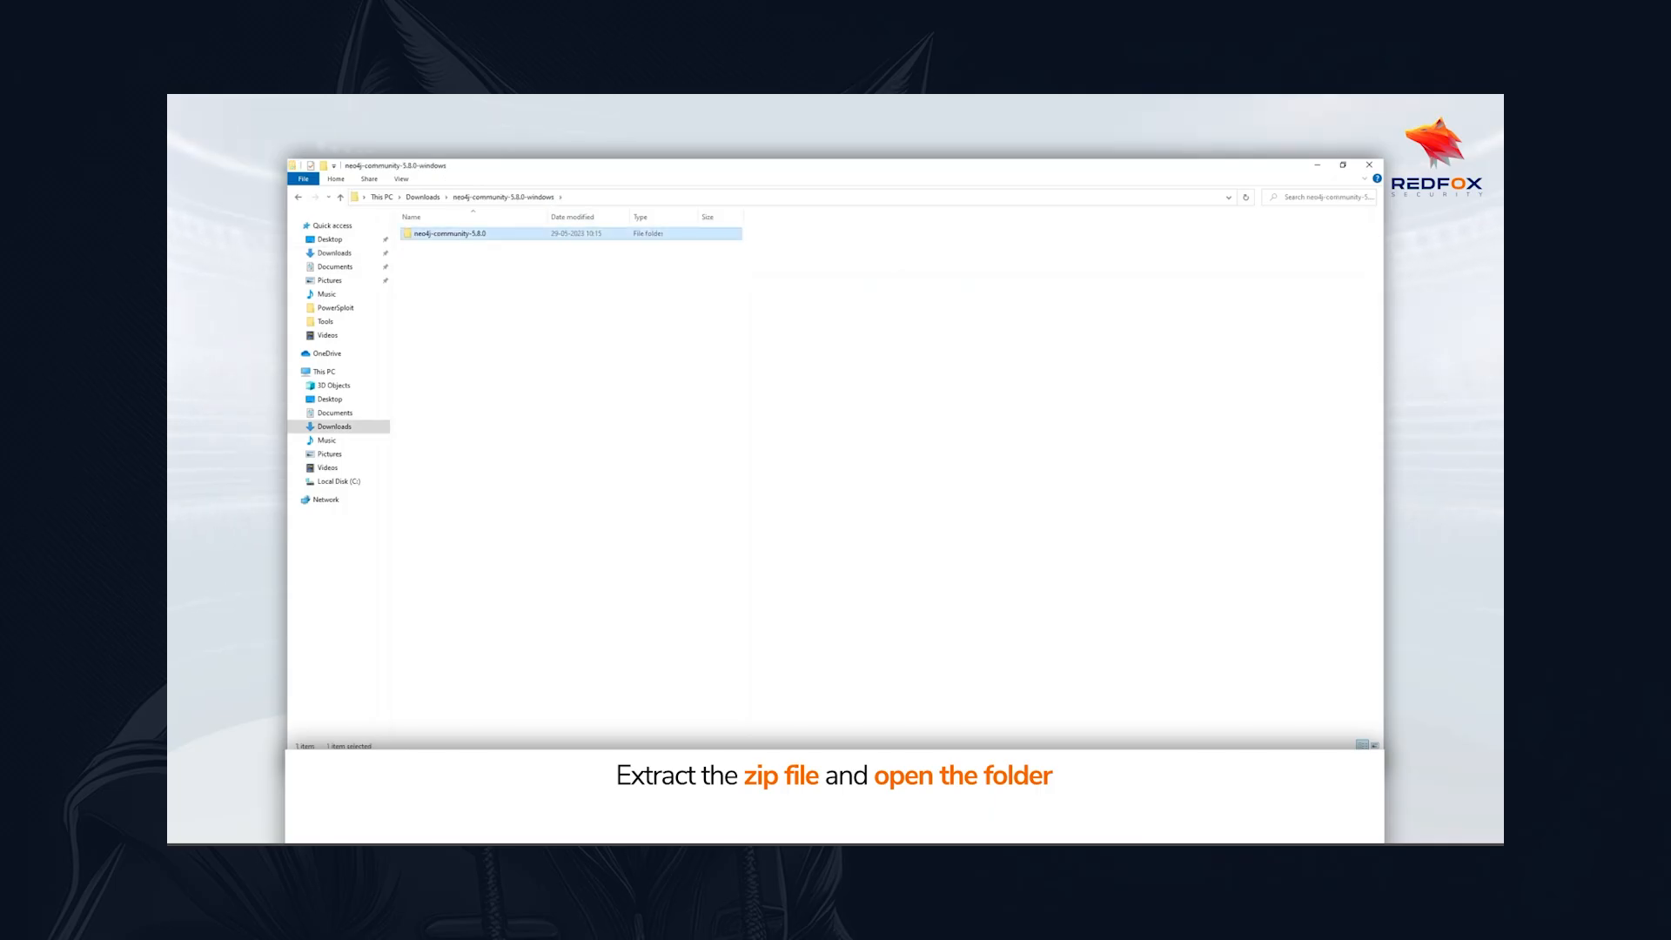
double_click(450, 233)
double_click(444, 233)
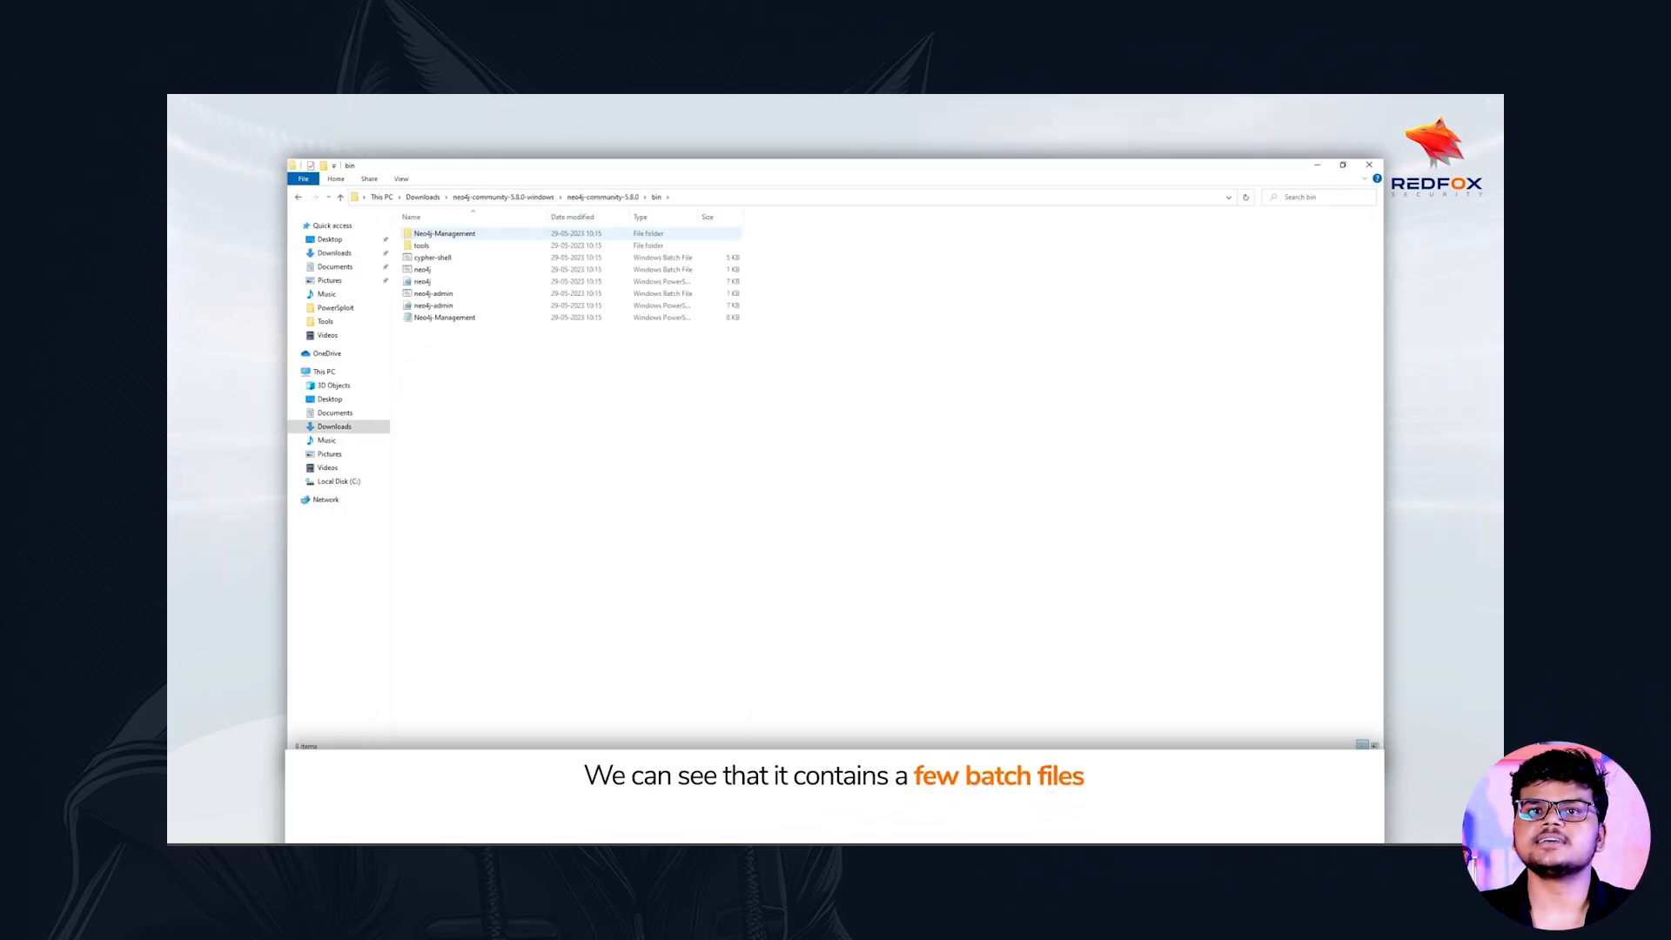
Copy the bin folder's path and change to that directory with cd in a new Windows PowerShell window
click(783, 198)
key(ctrl+c)
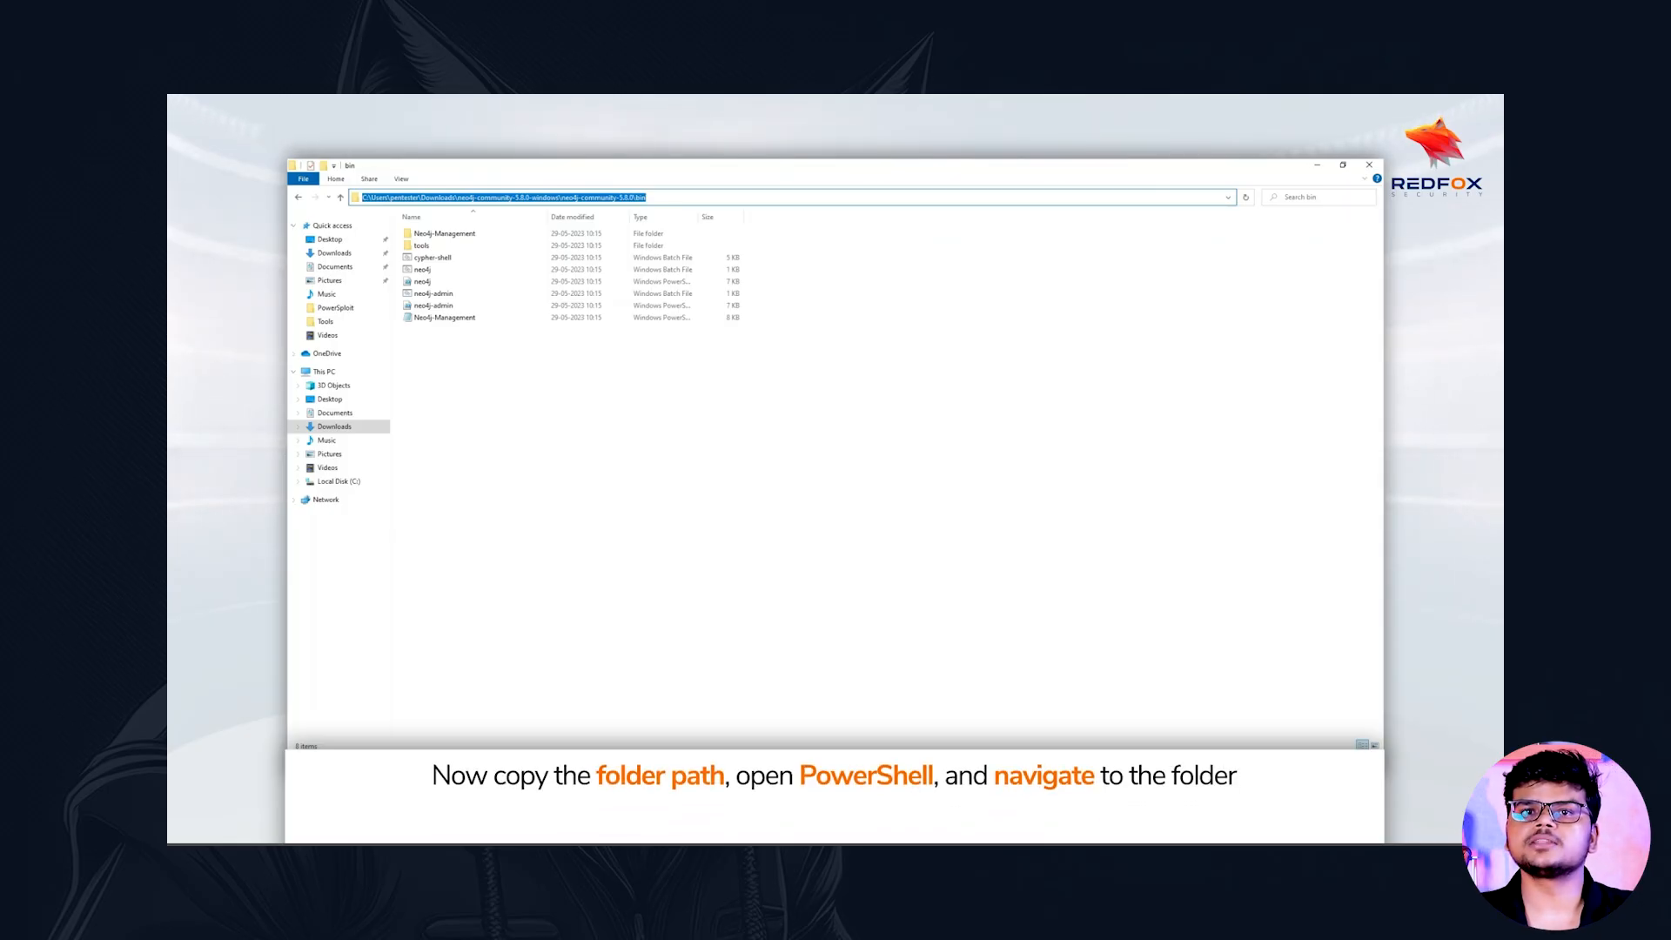
key(super)
text(po)
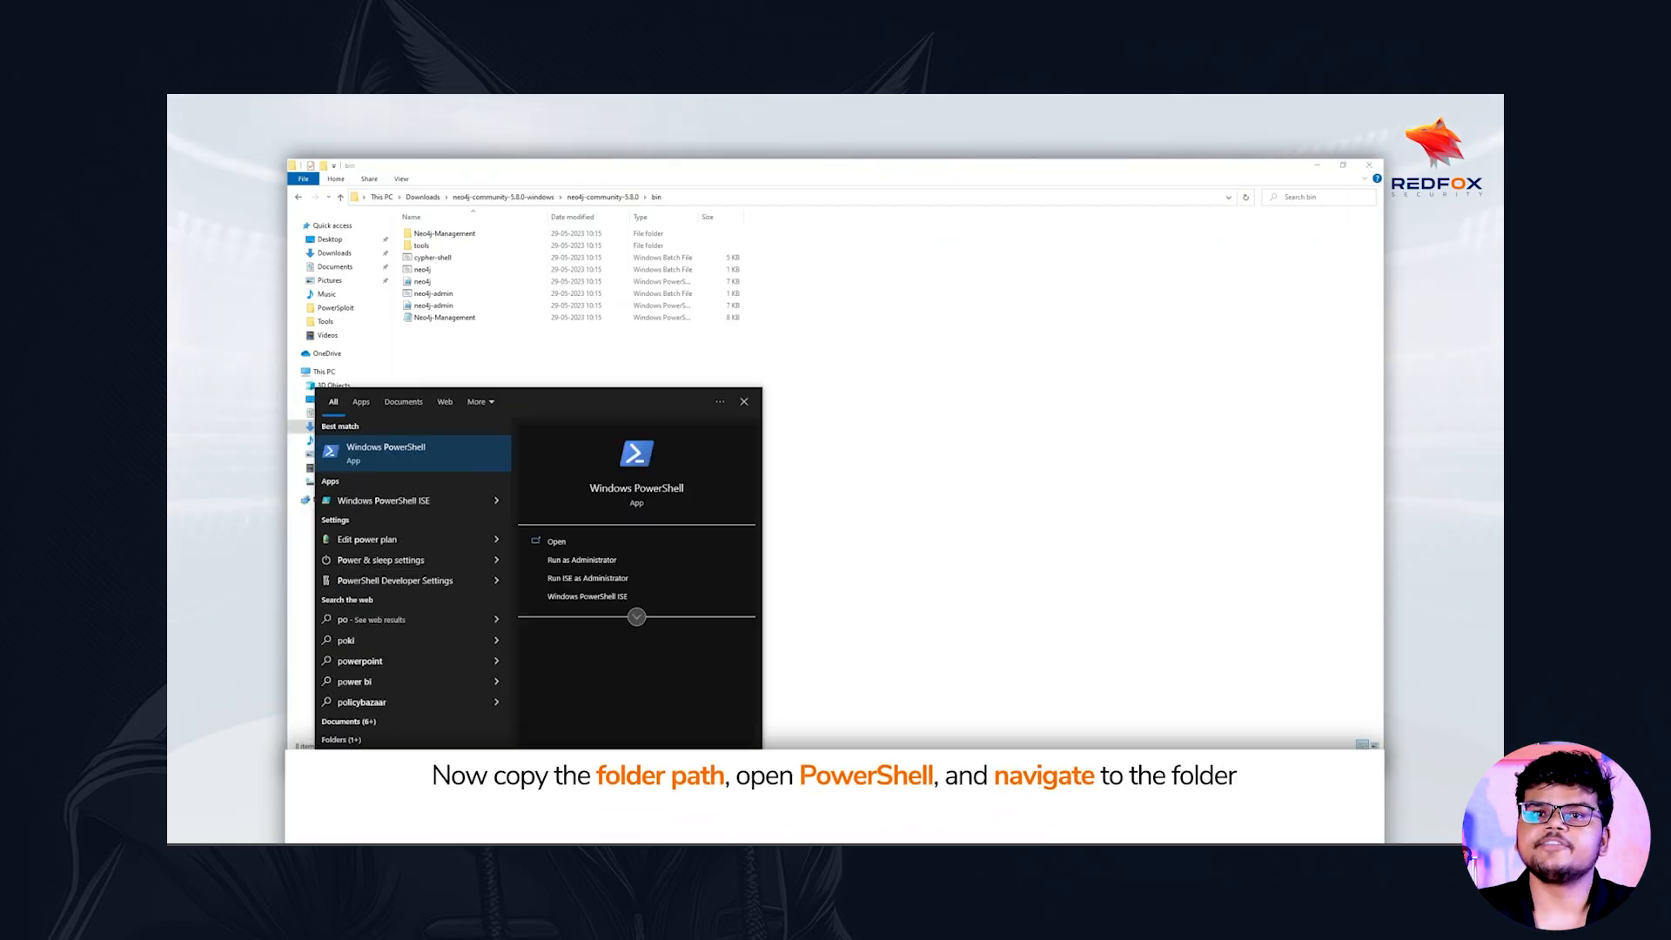
click(400, 454)
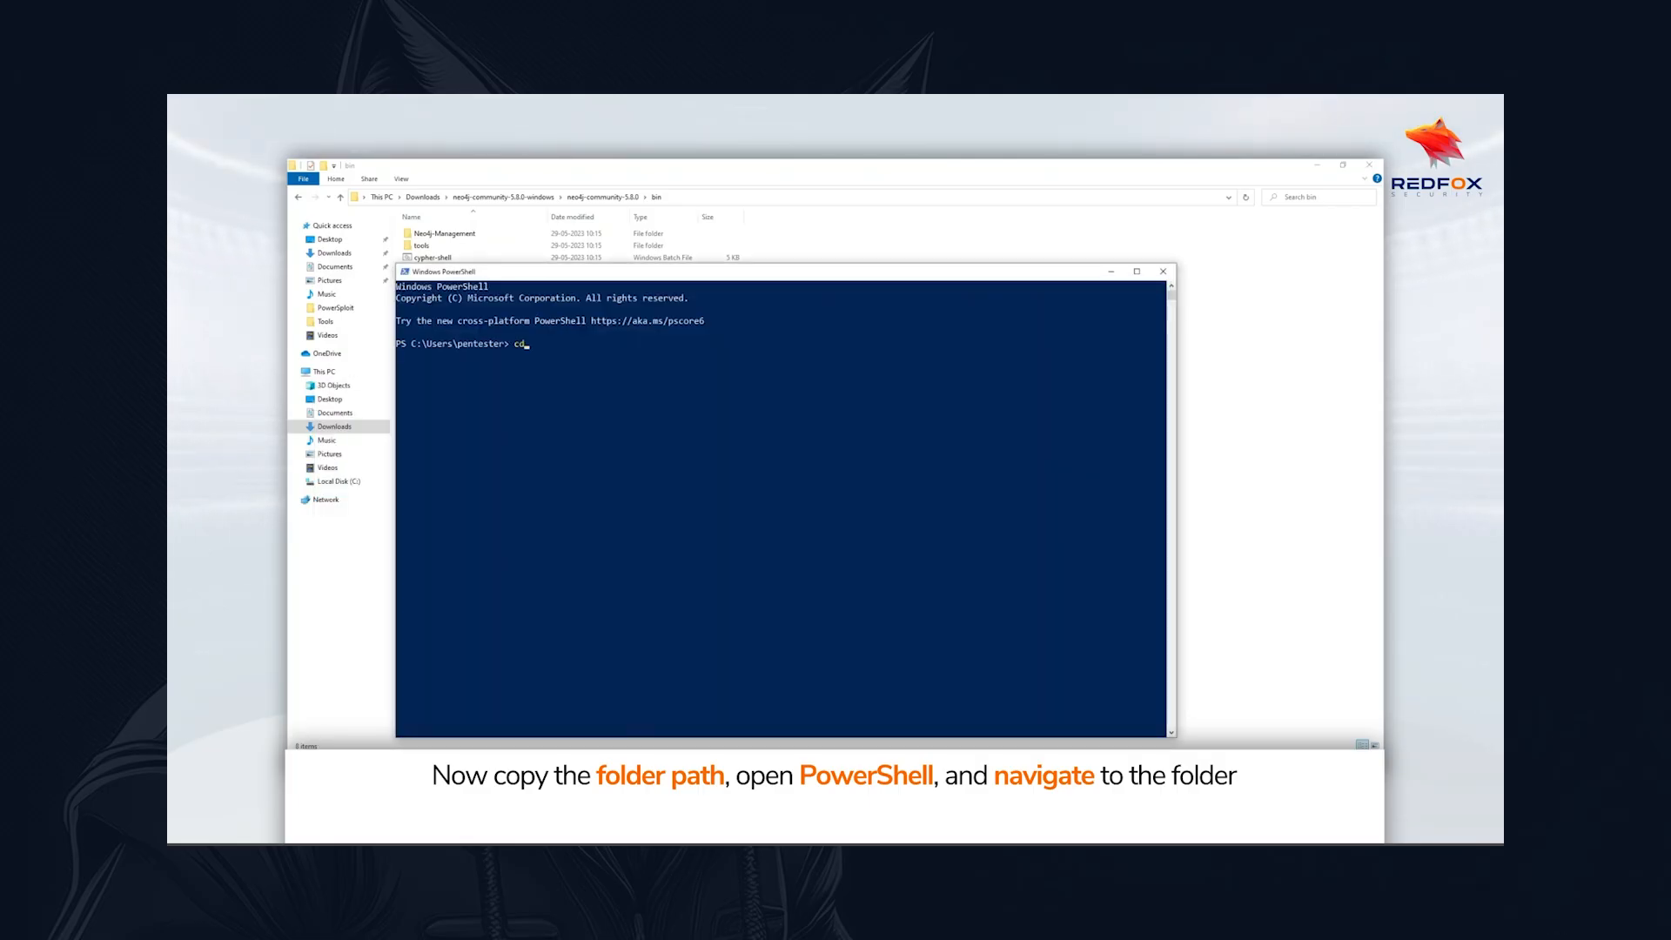
text(cd)
key(ctrl+v)
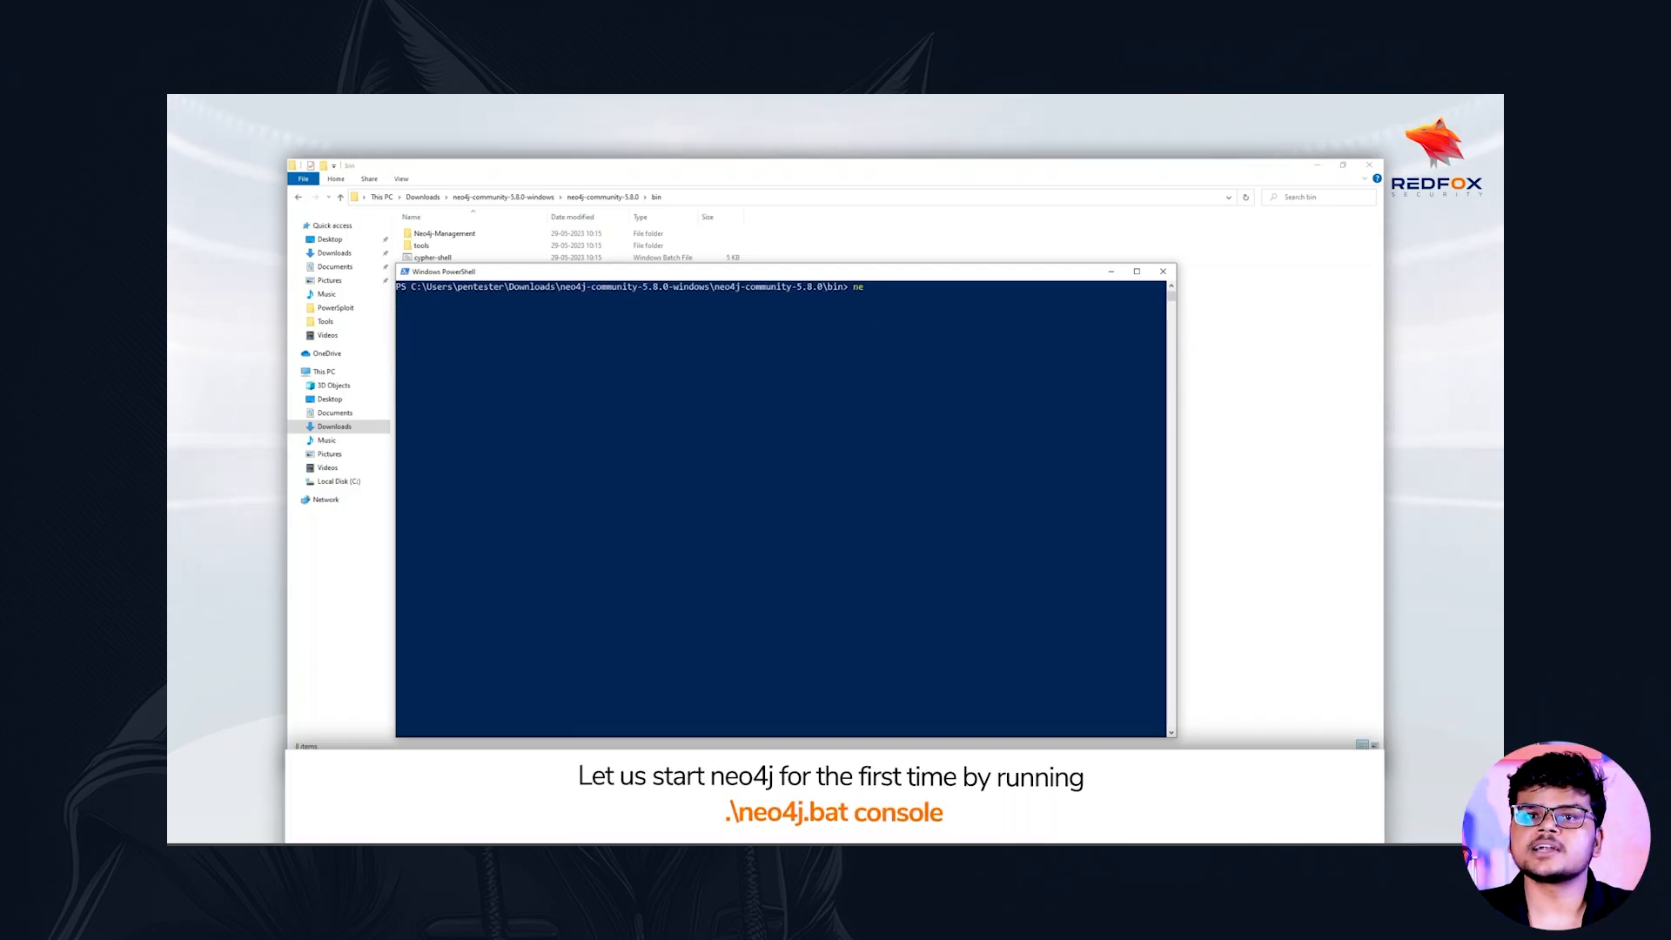
Start Neo4j from the bin directory by running .\neo4j.bat console
text(. eo4j.bat)
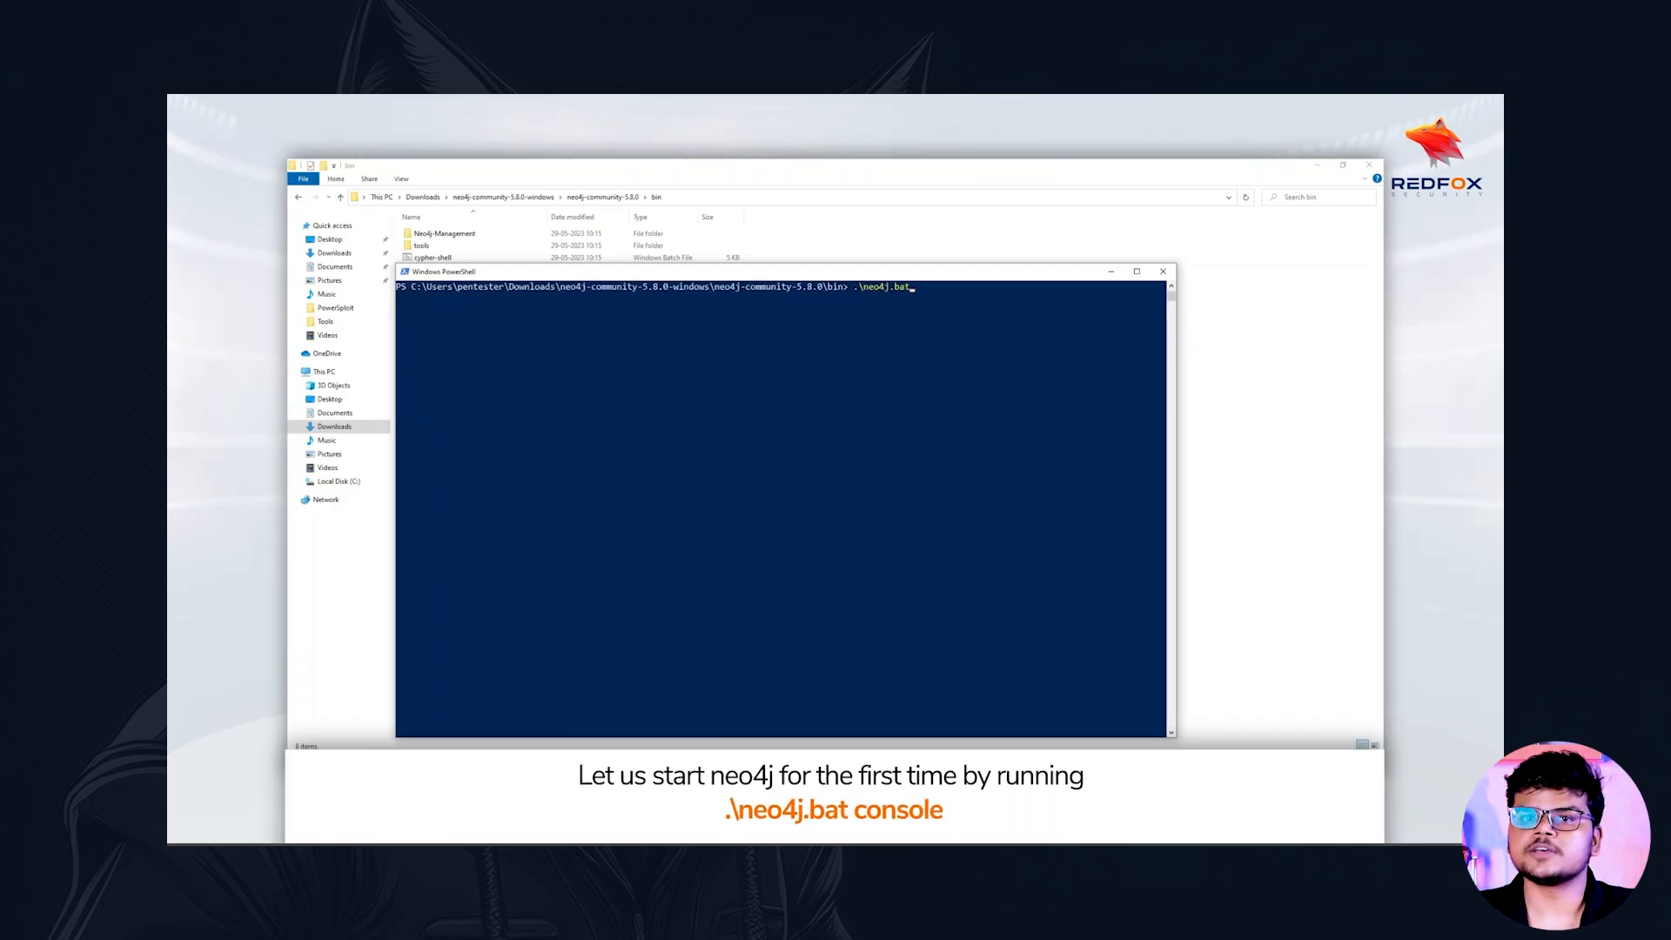
text( console)
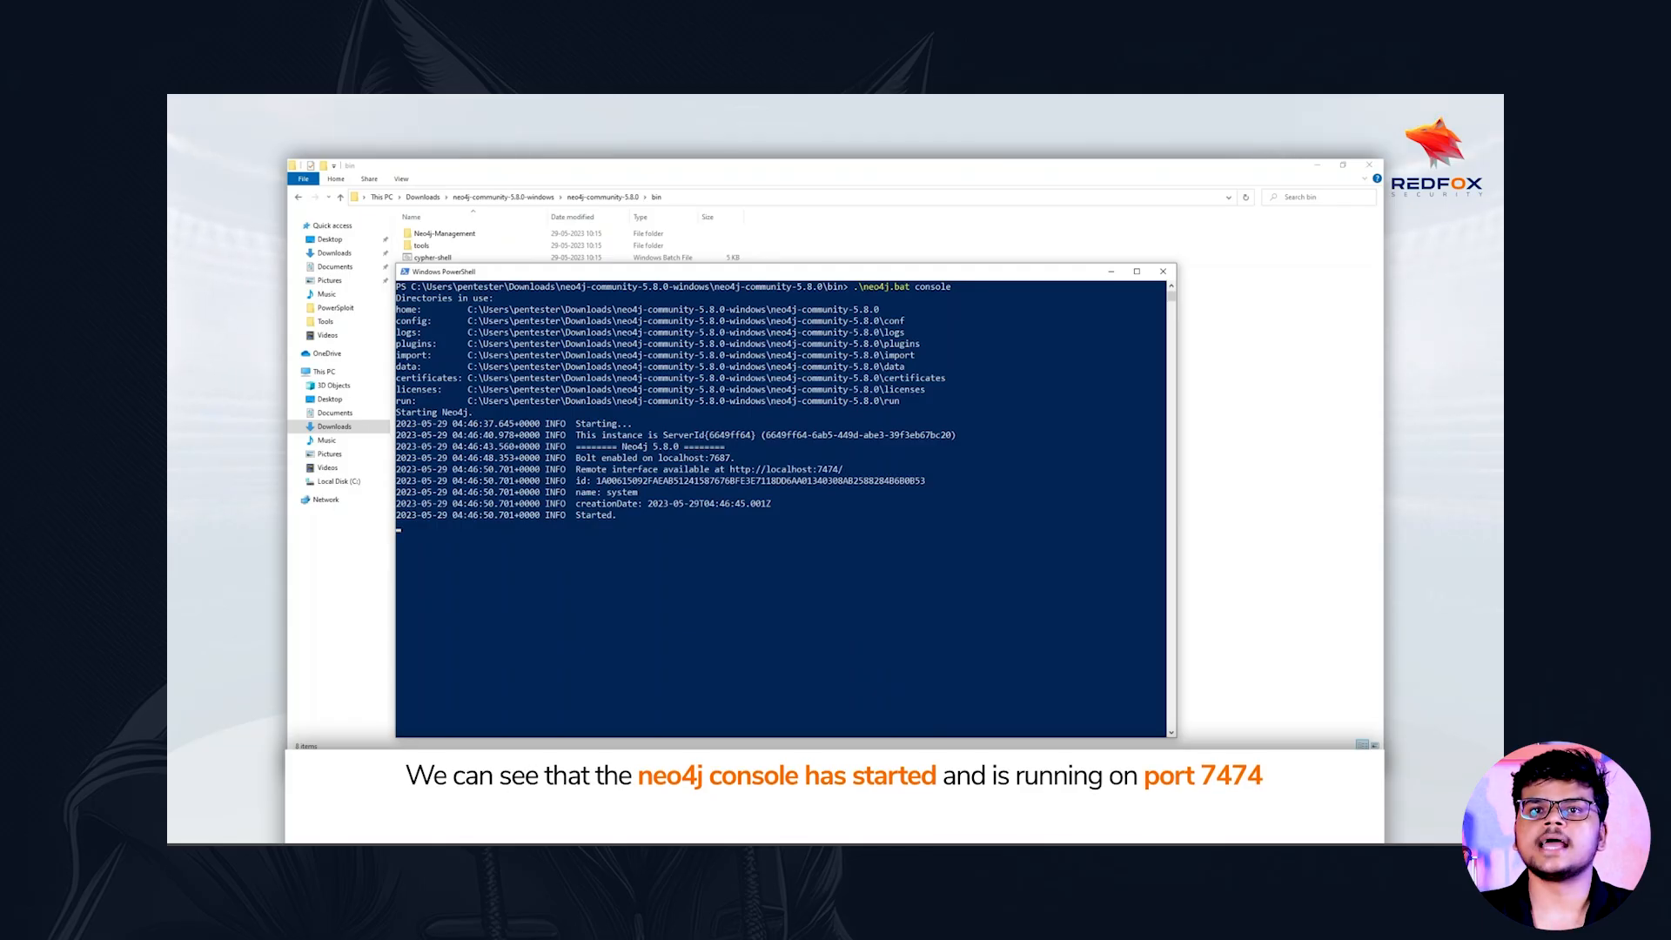
drag(839, 469, 729, 470)
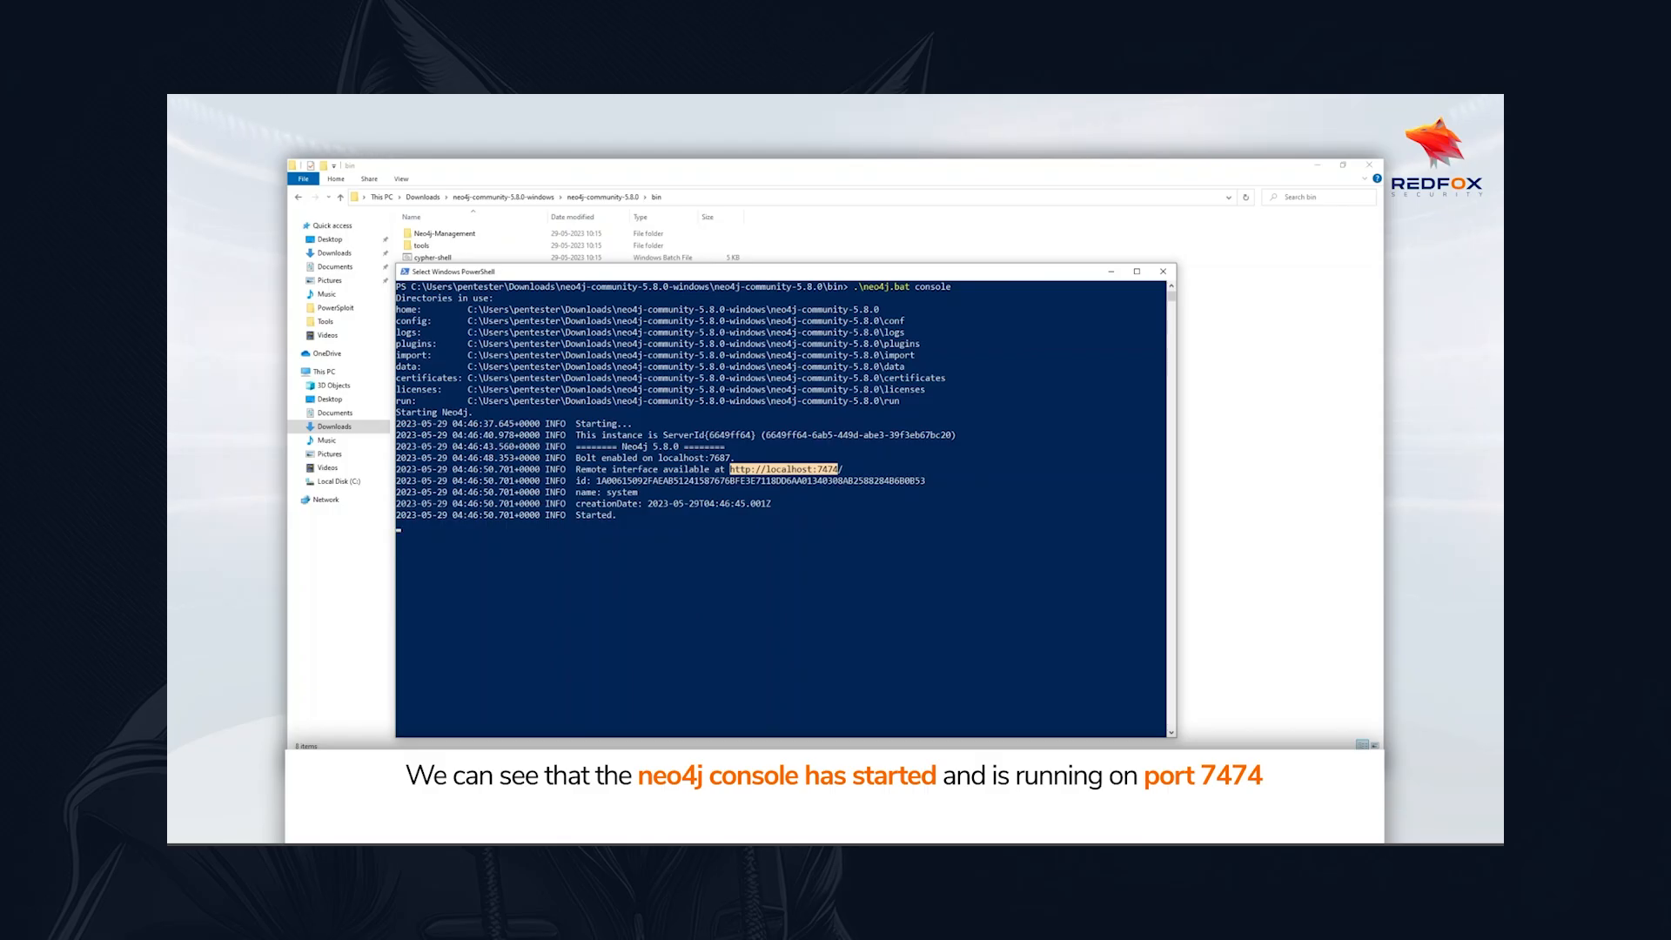
key(ctrl+c)
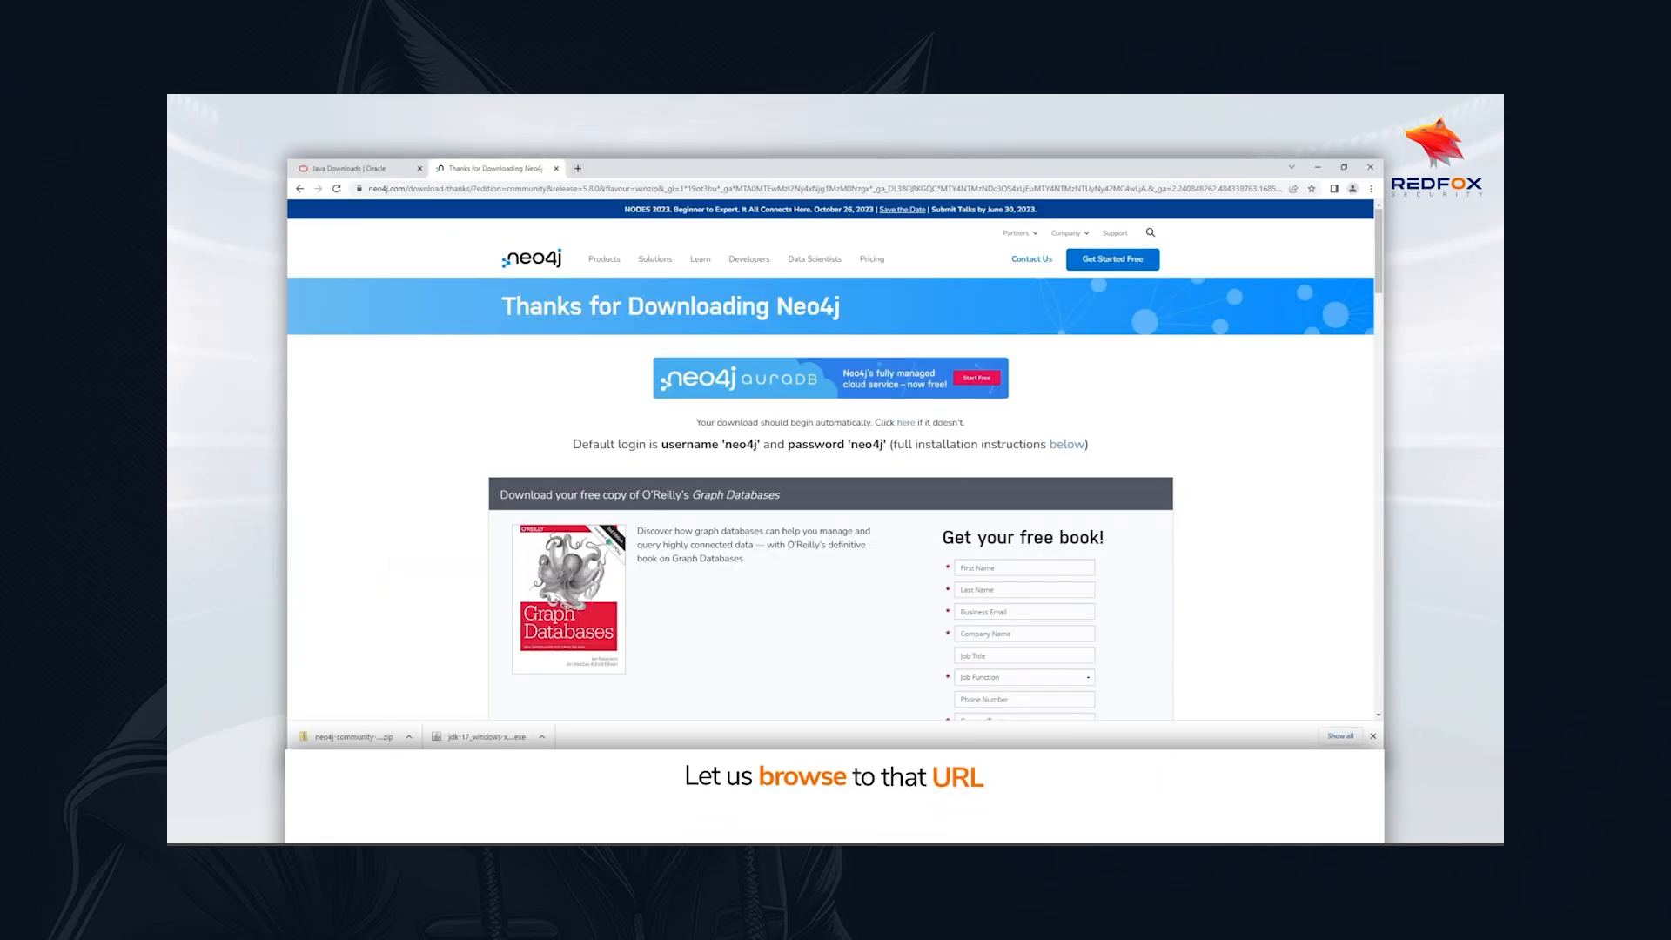
key(ctrl+t)
key(ctrl+v)
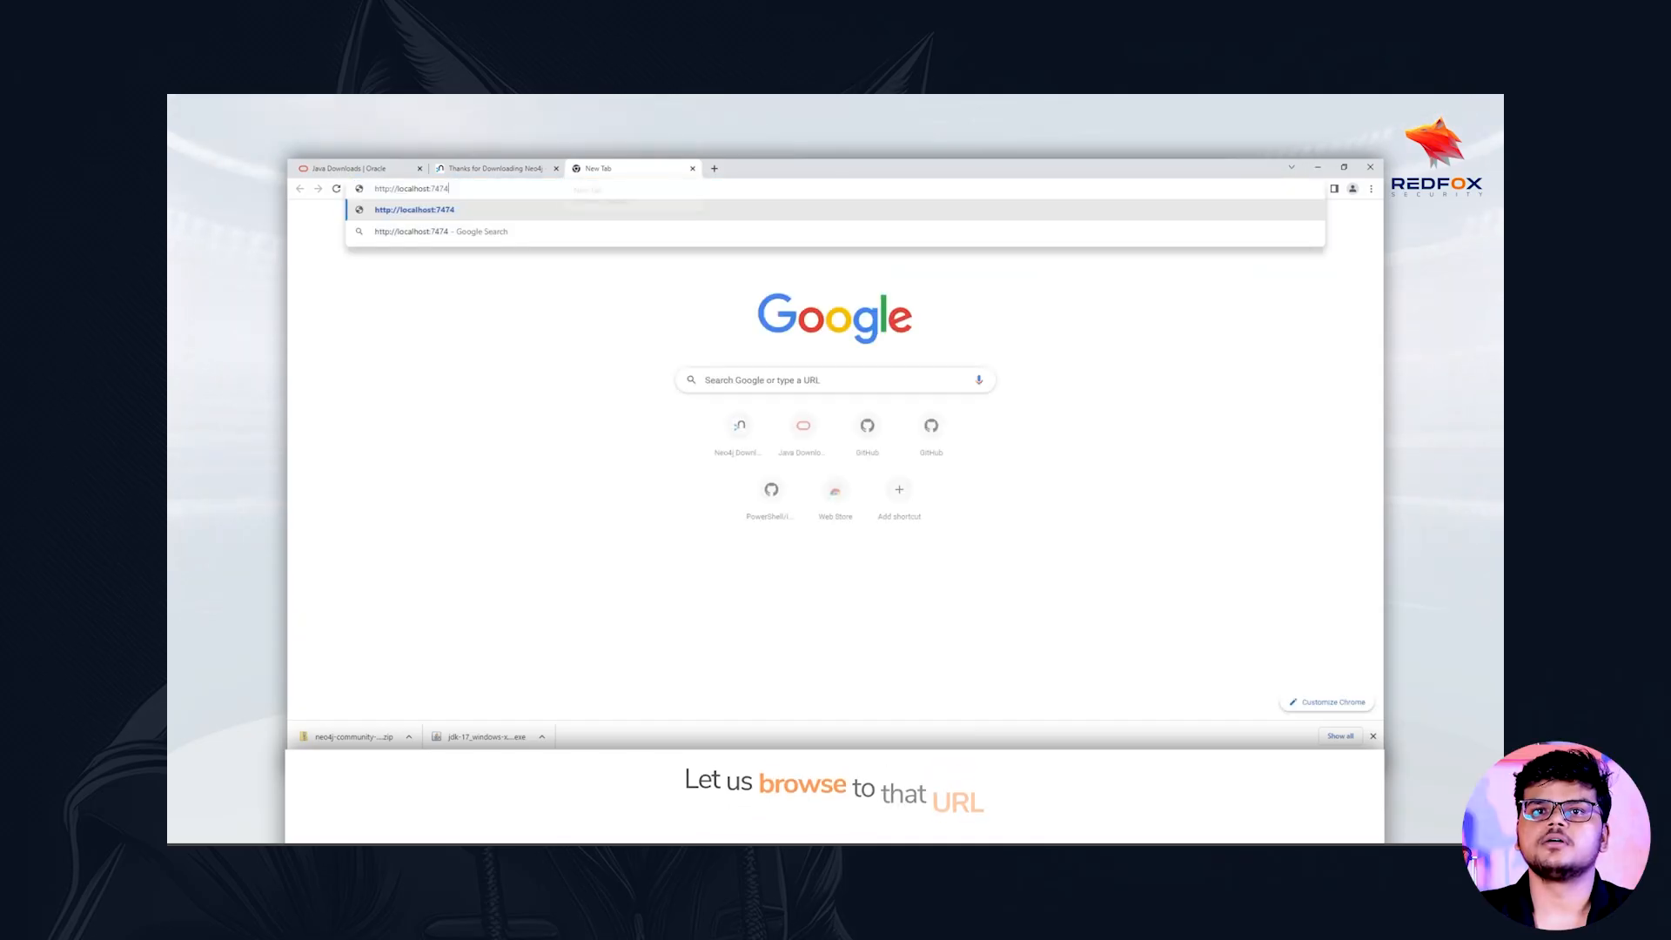
key(Return)
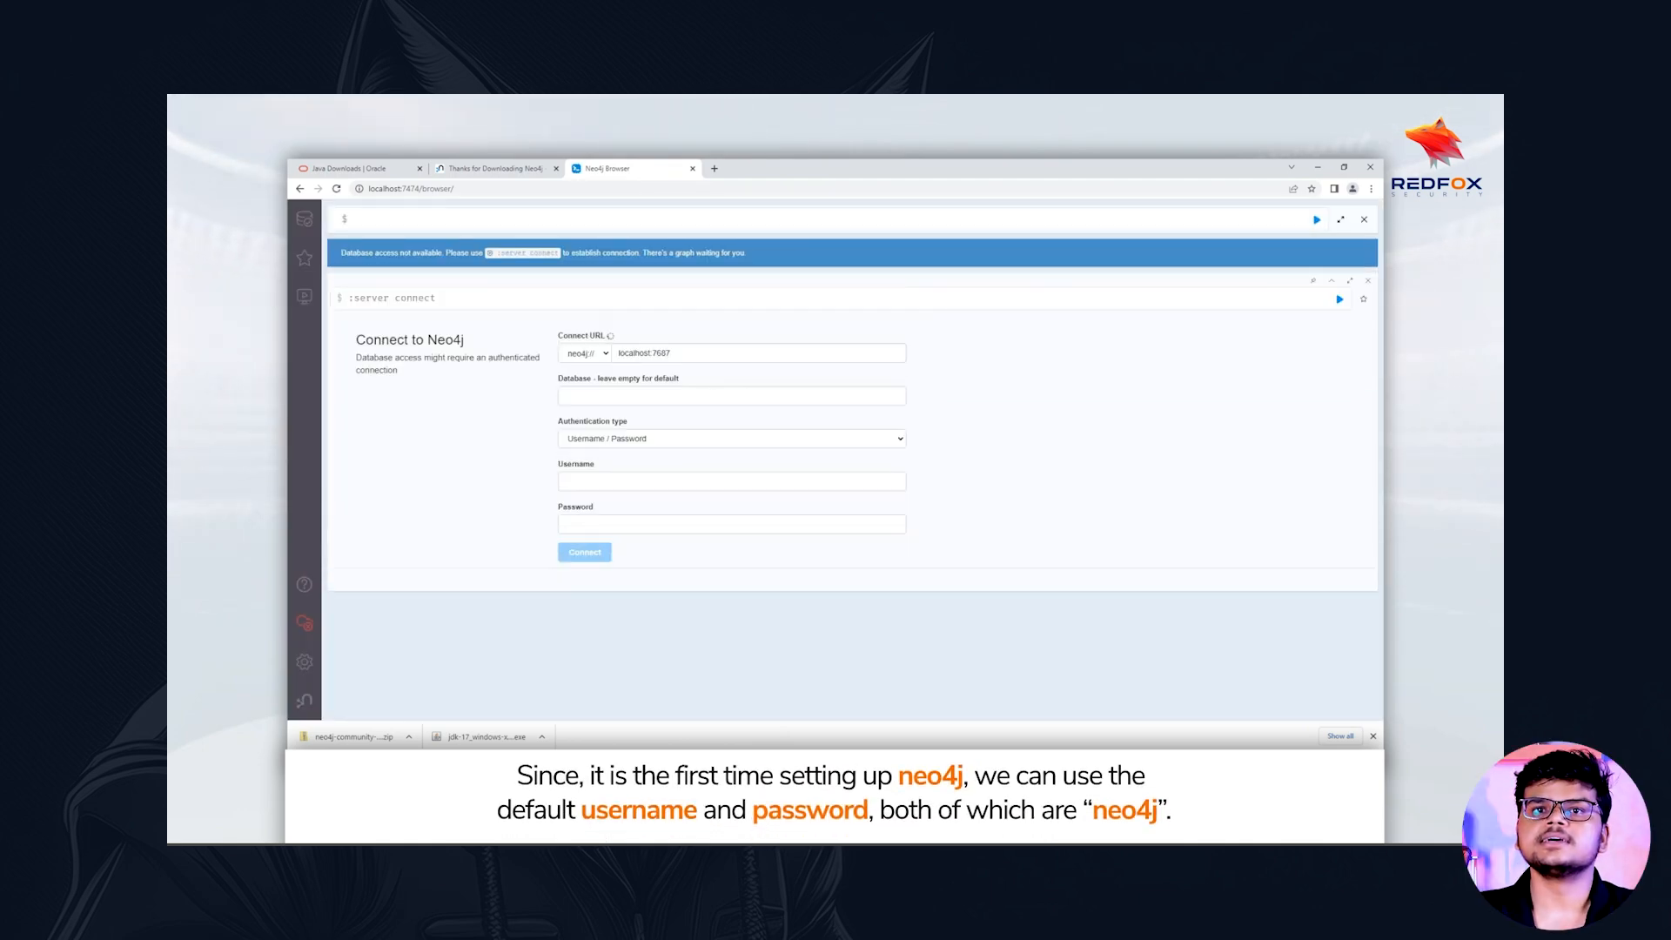
Connect to the Neo4j server with the default username neo4j, entering the account password
click(731, 481)
text(ne)
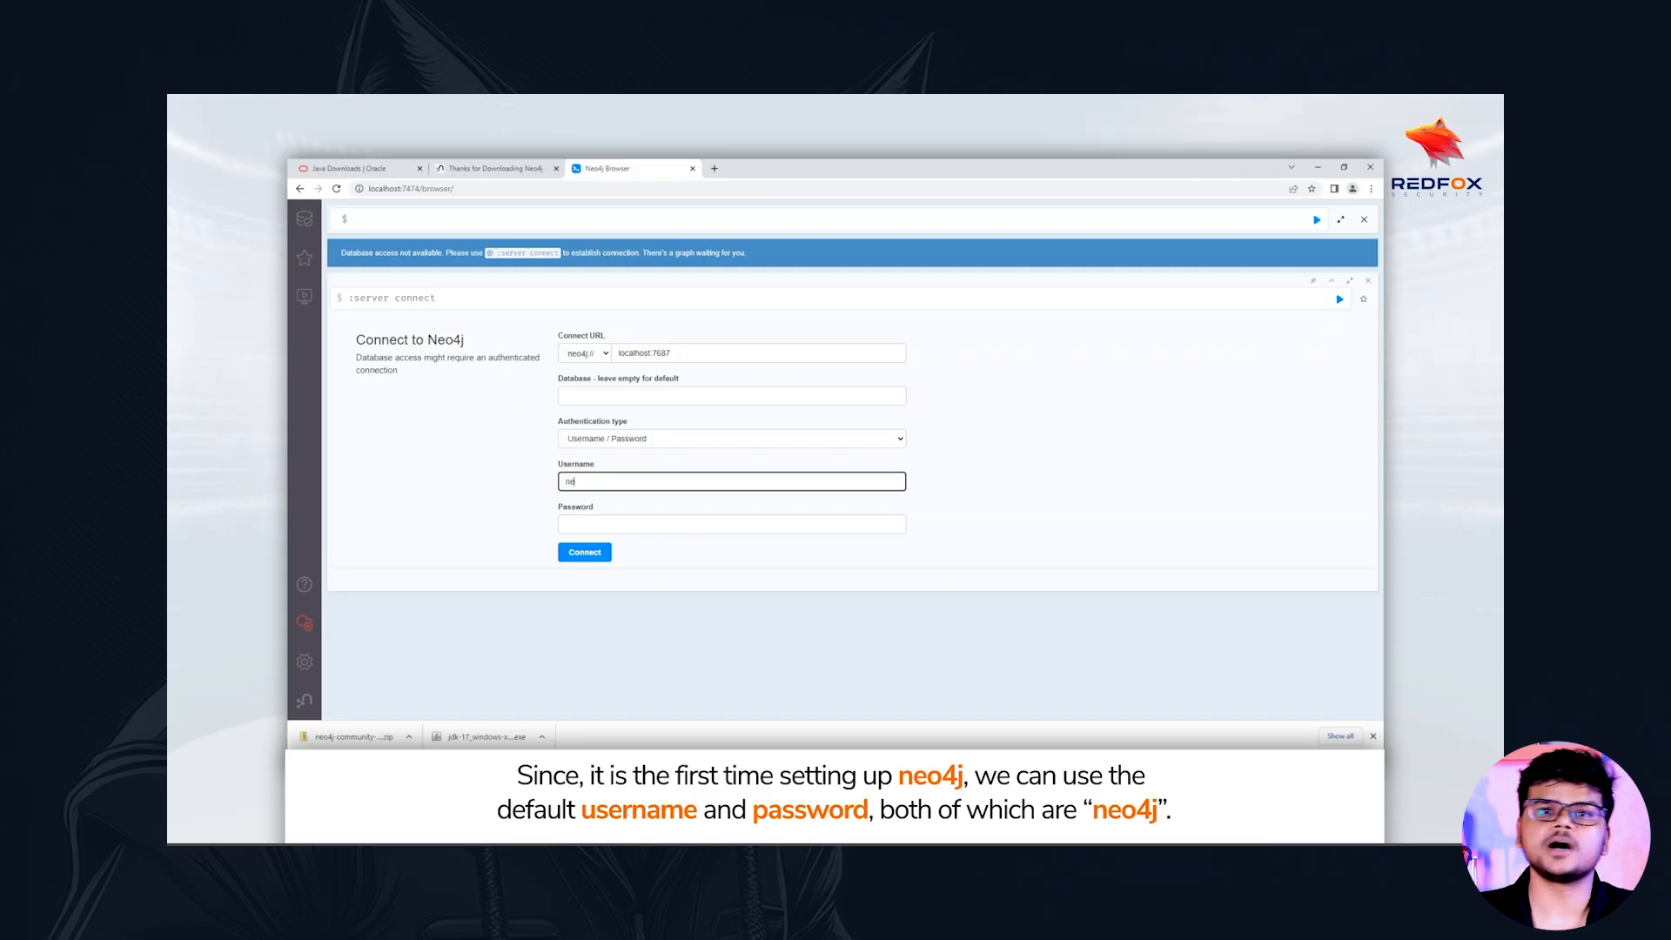
text(o4j)
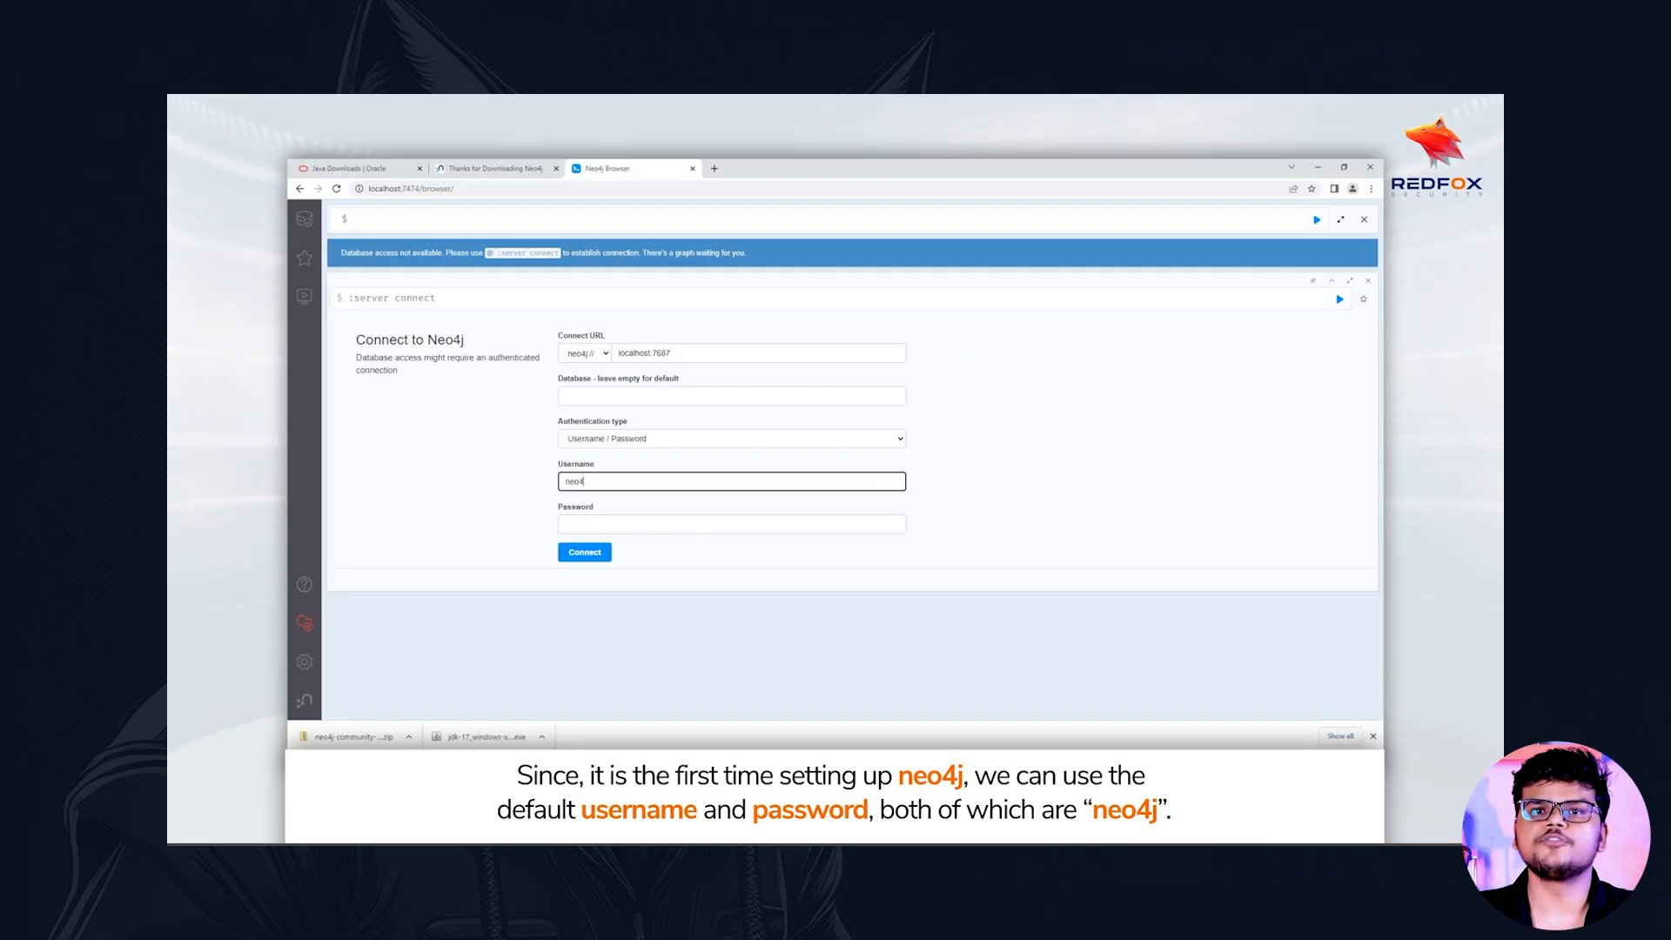
click(731, 524)
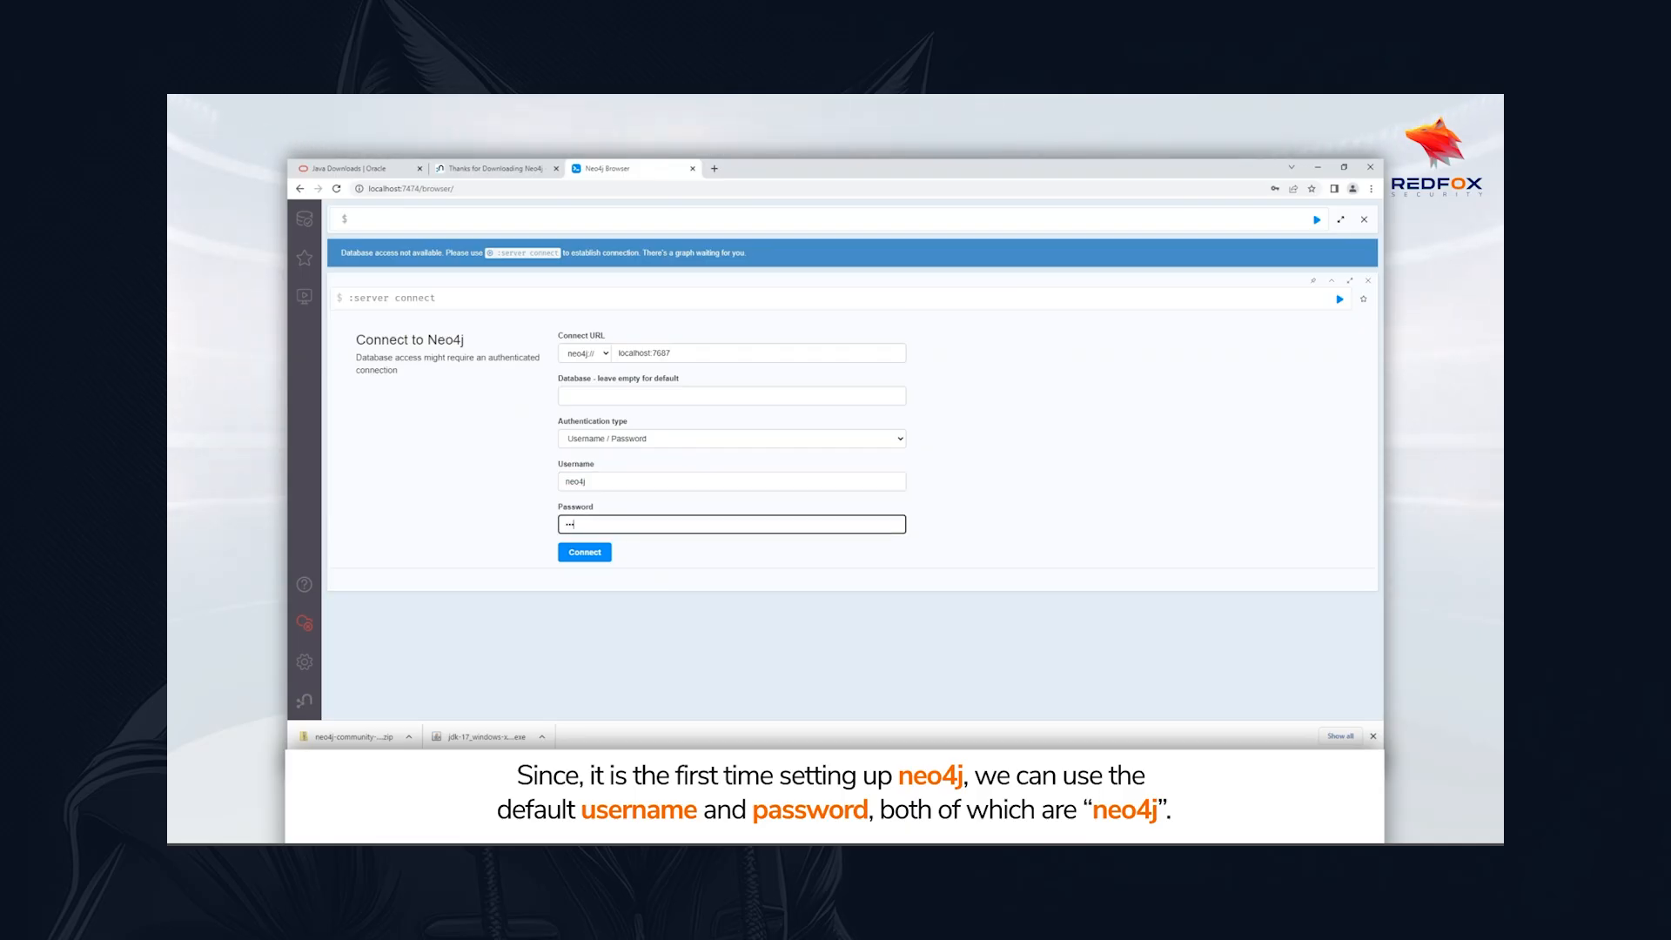
key(Return)
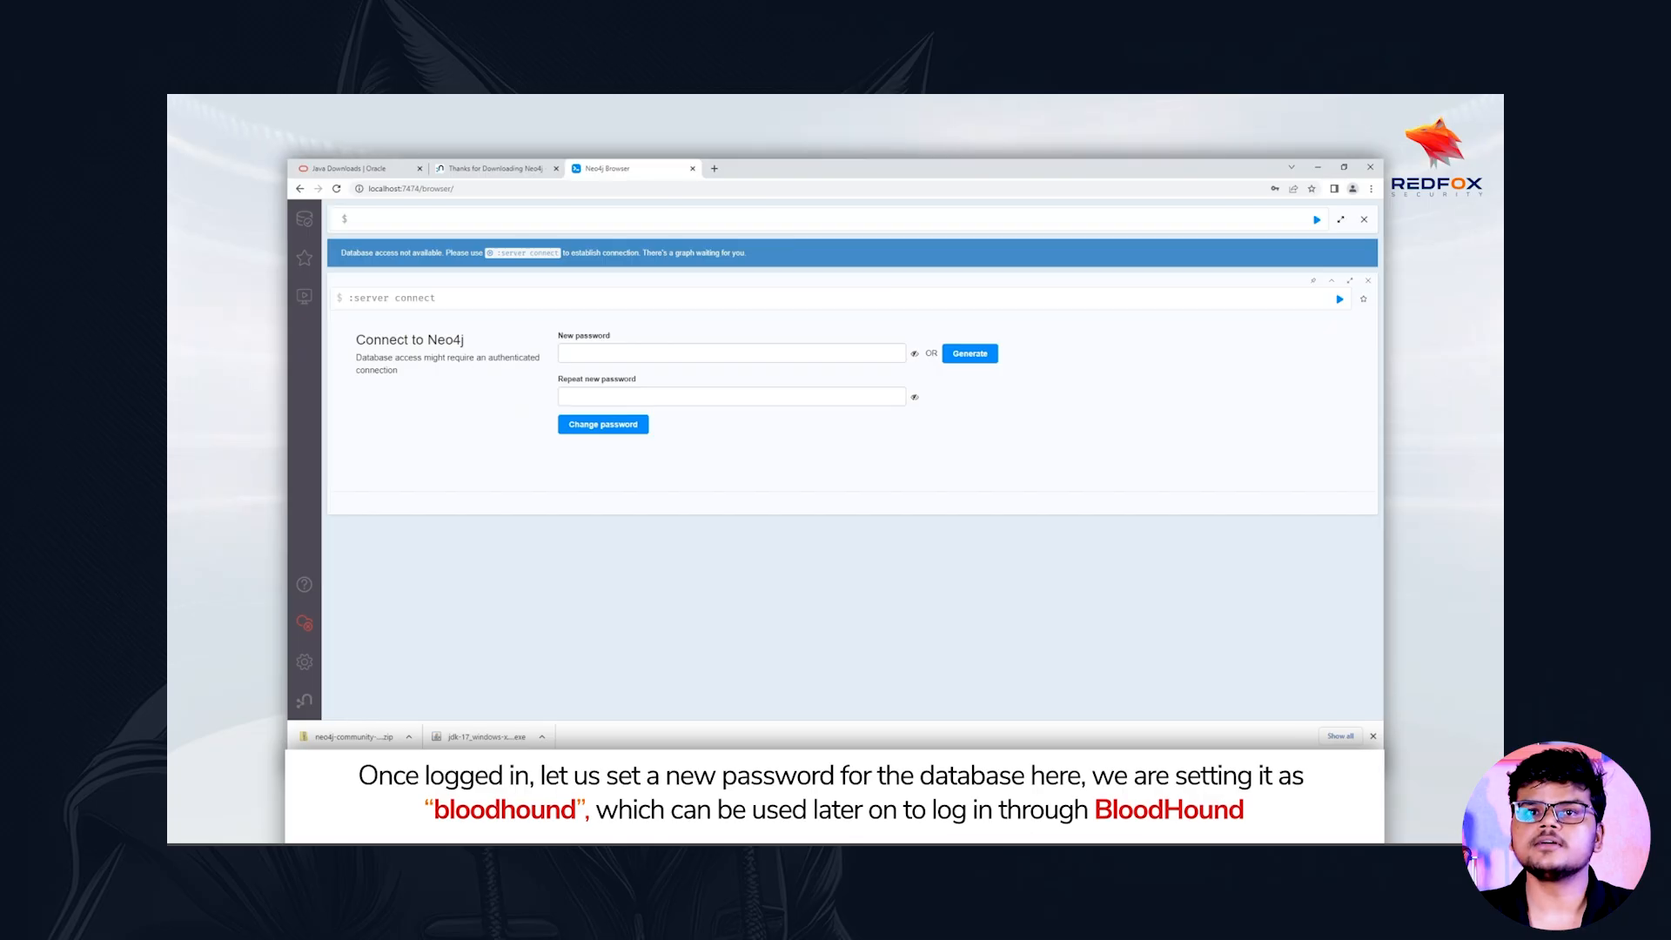
Set a new database password by entering it in both the new and repeat password fields, and decline saving it in the browser
click(731, 354)
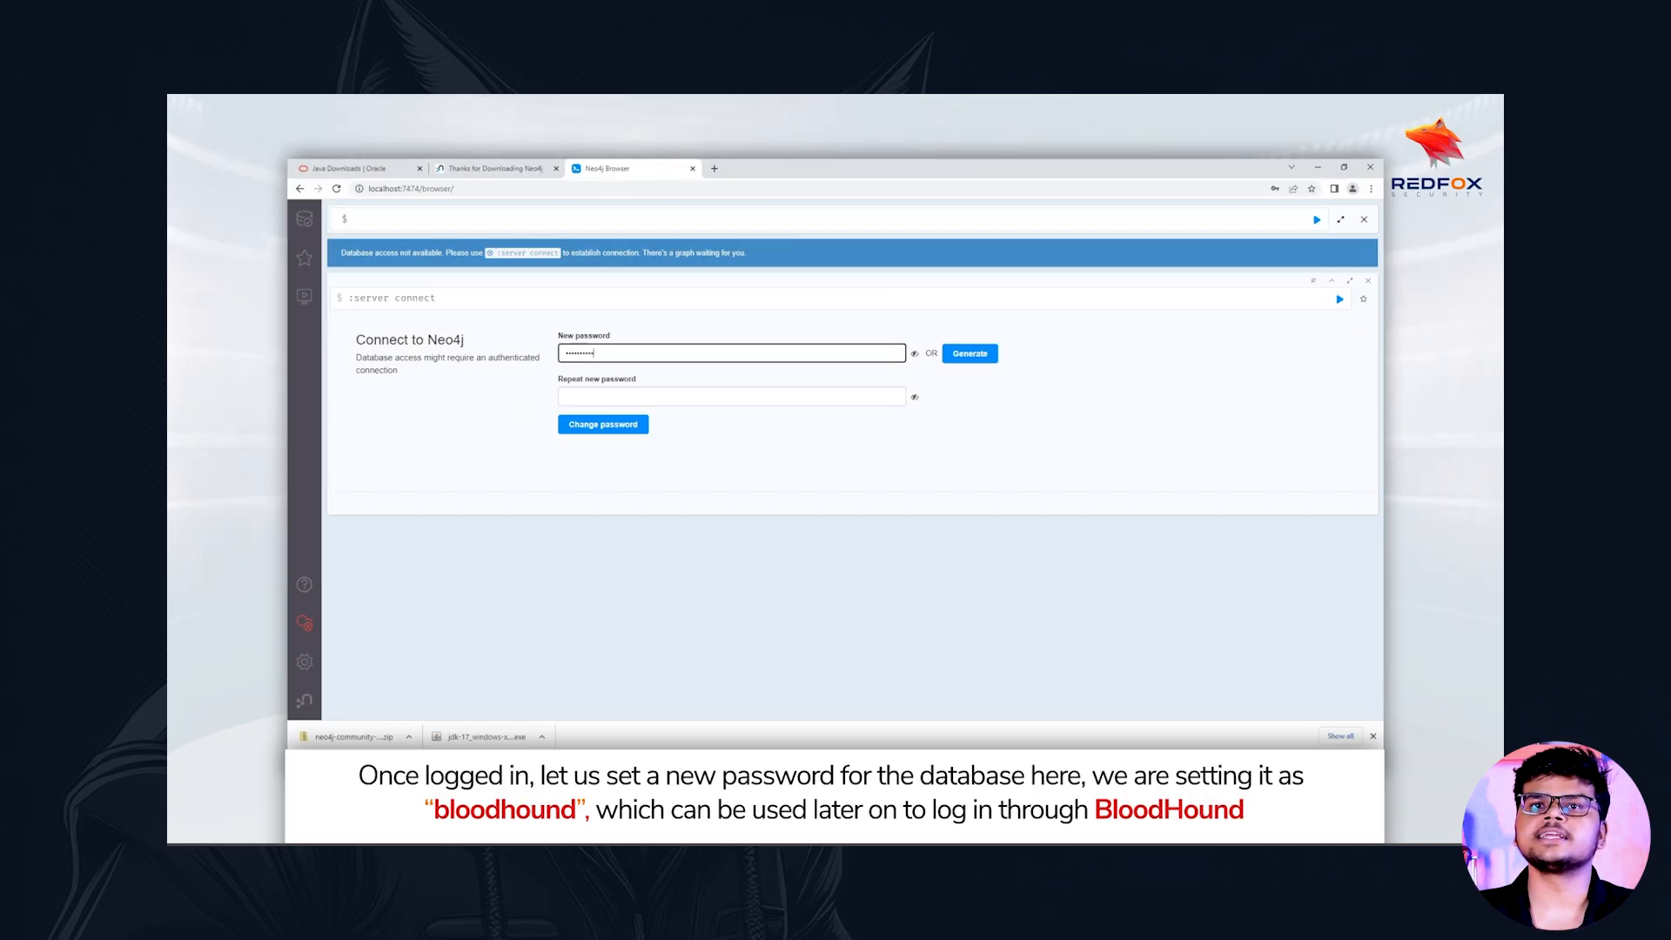
click(566, 397)
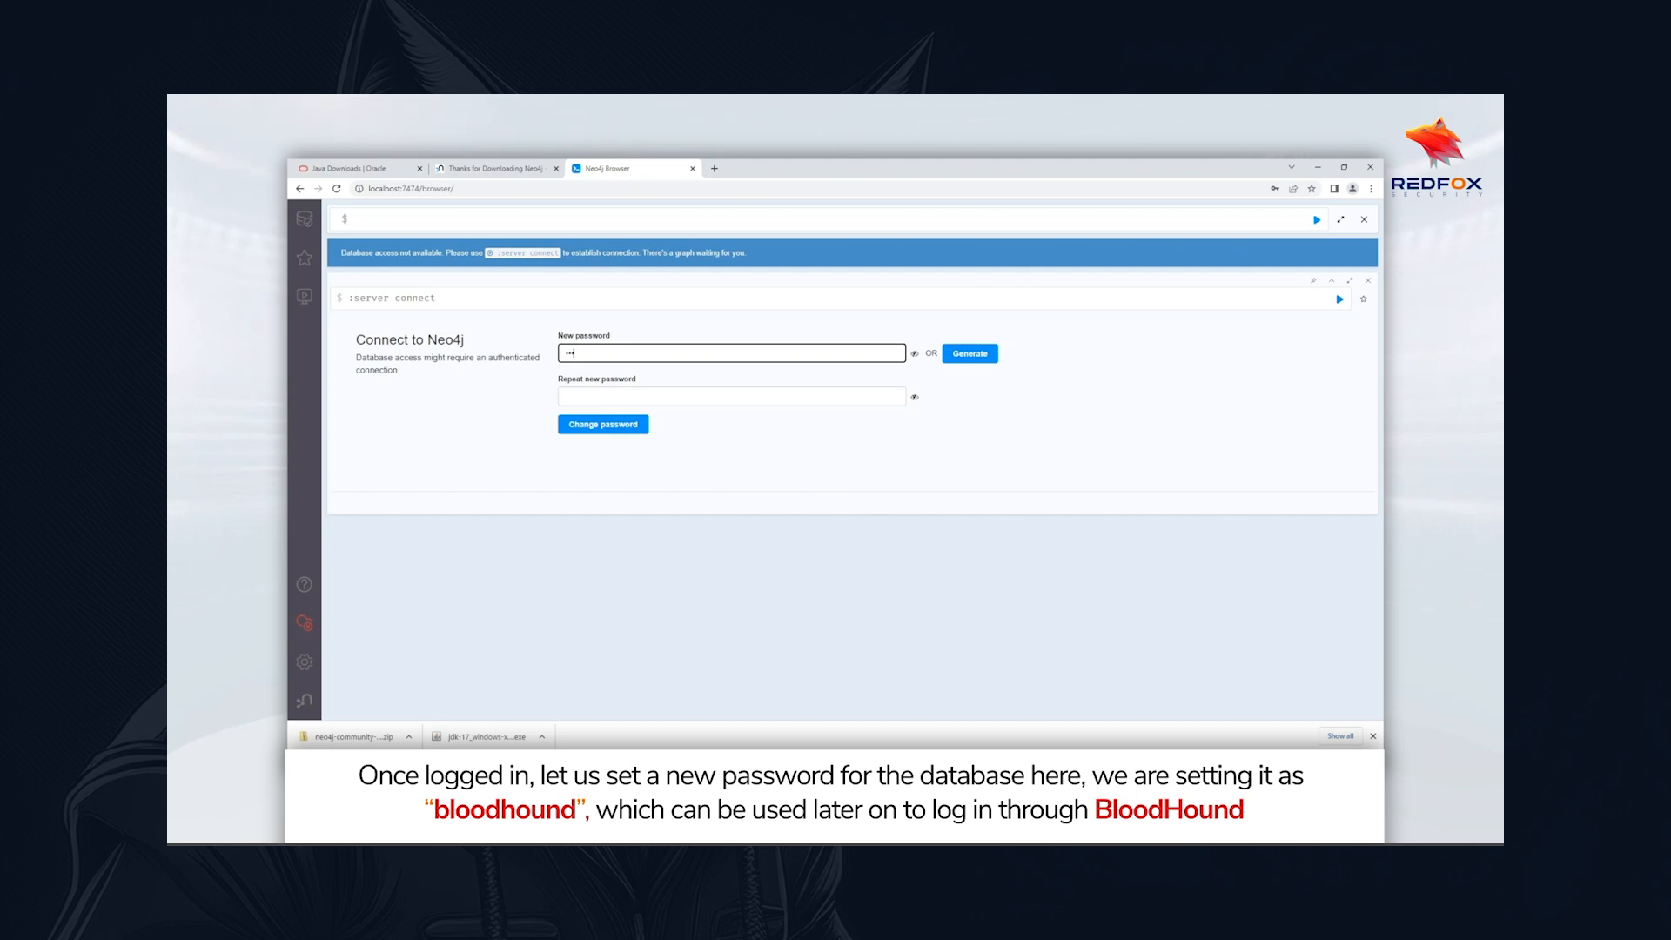
text(o)
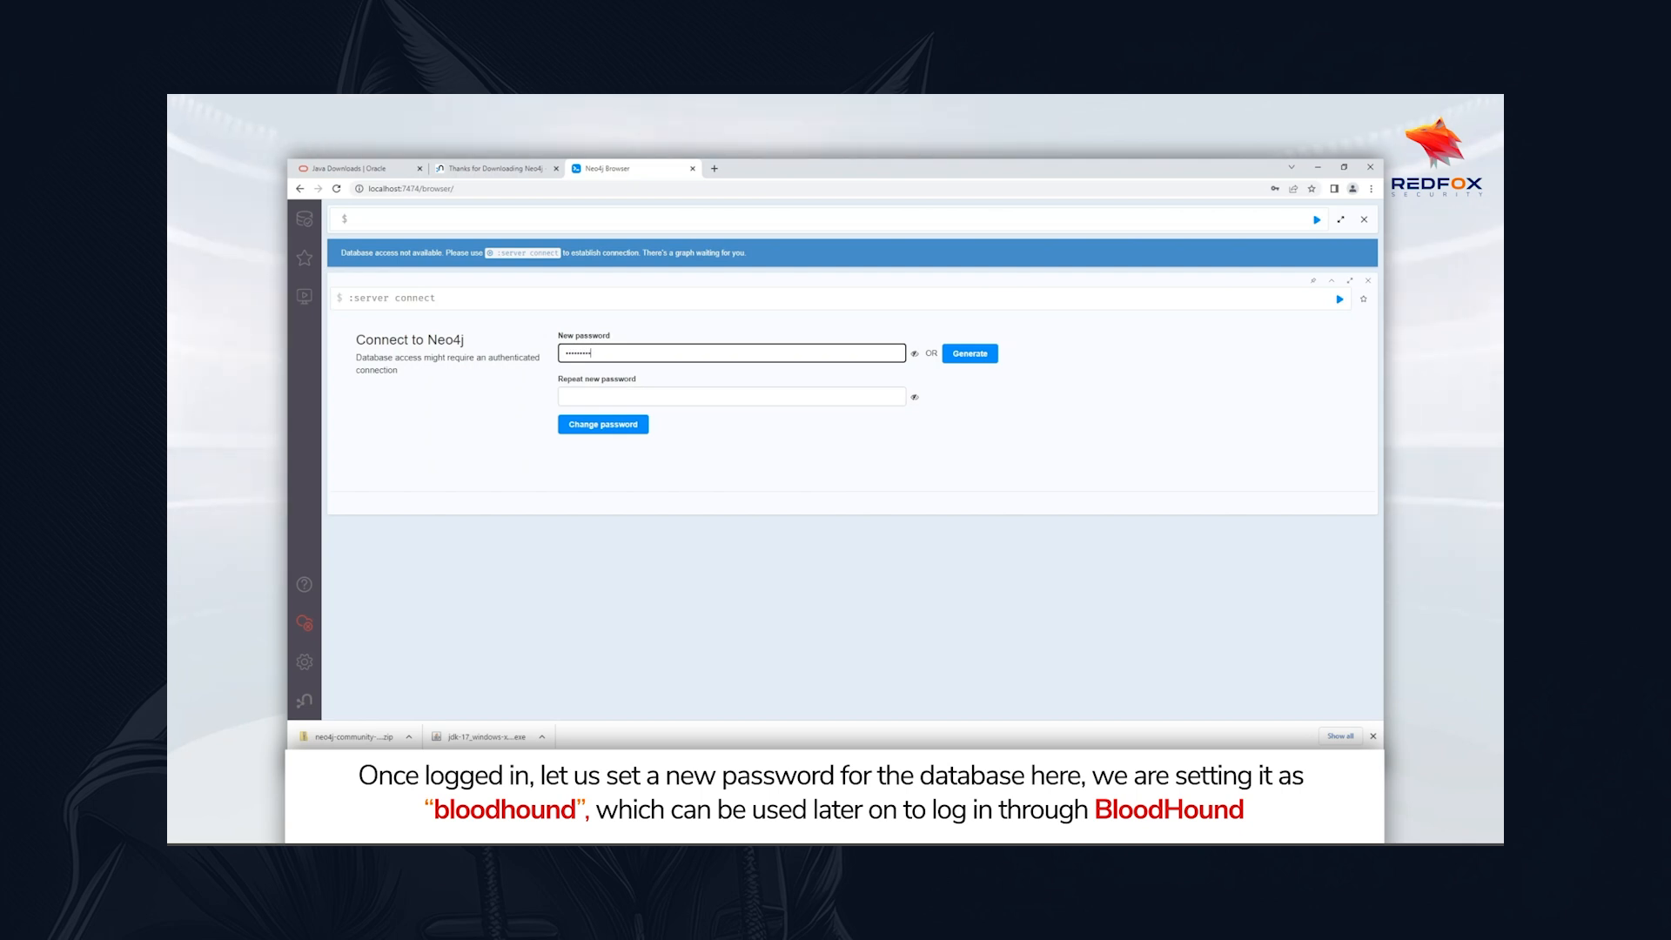
click(567, 397)
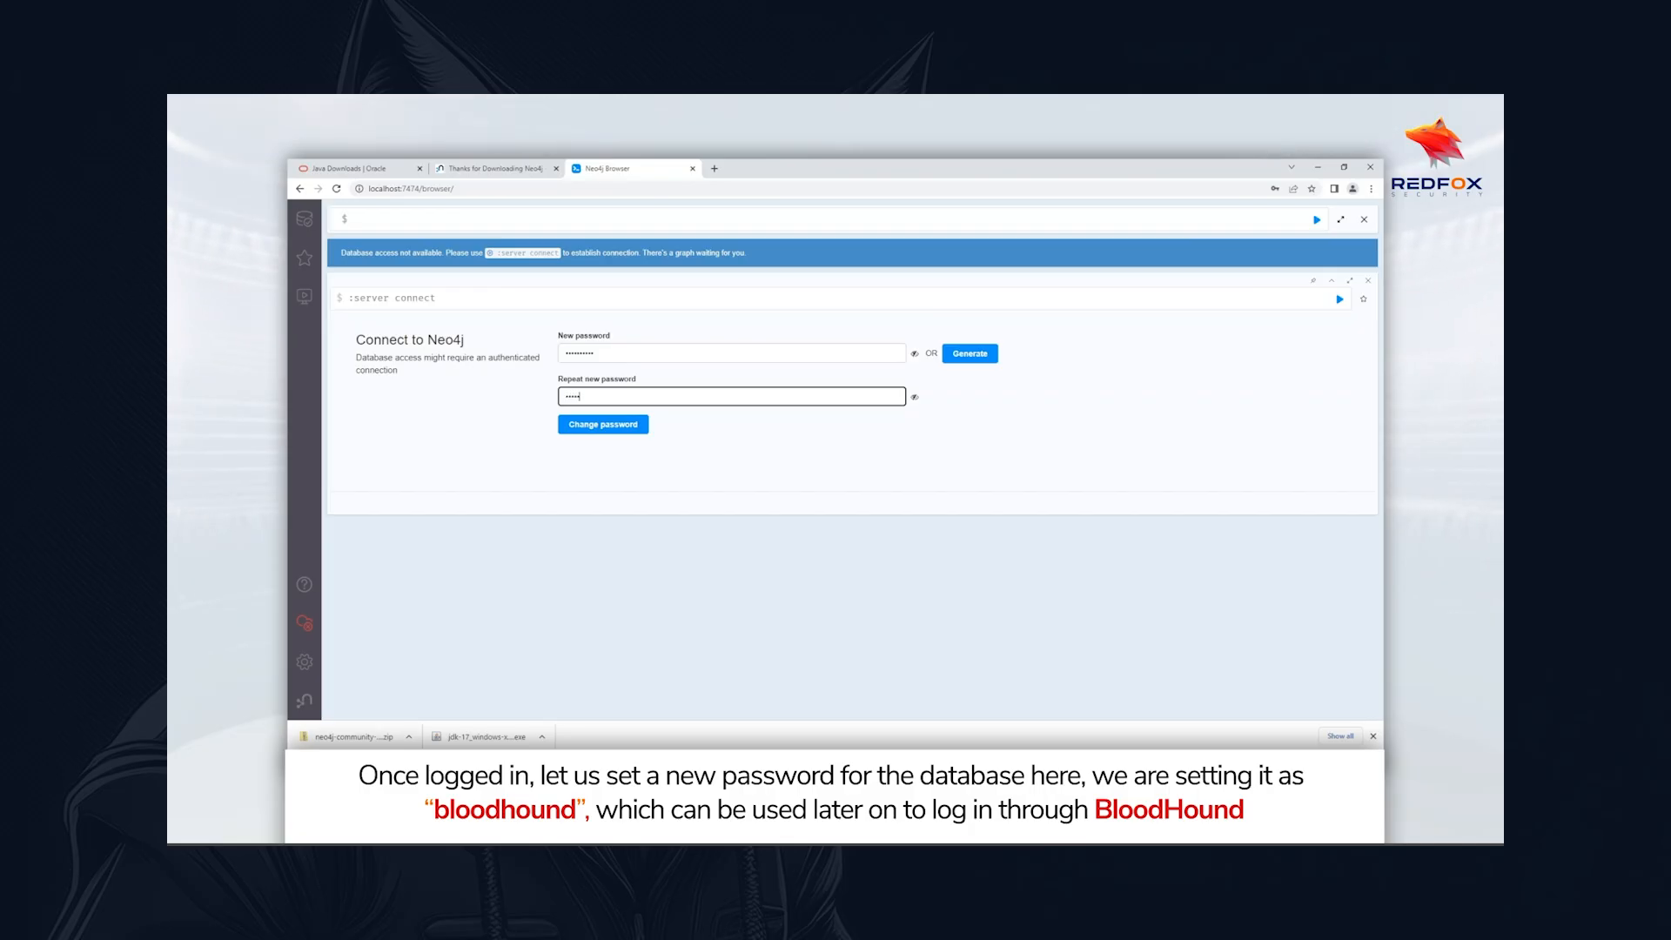
key(Return)
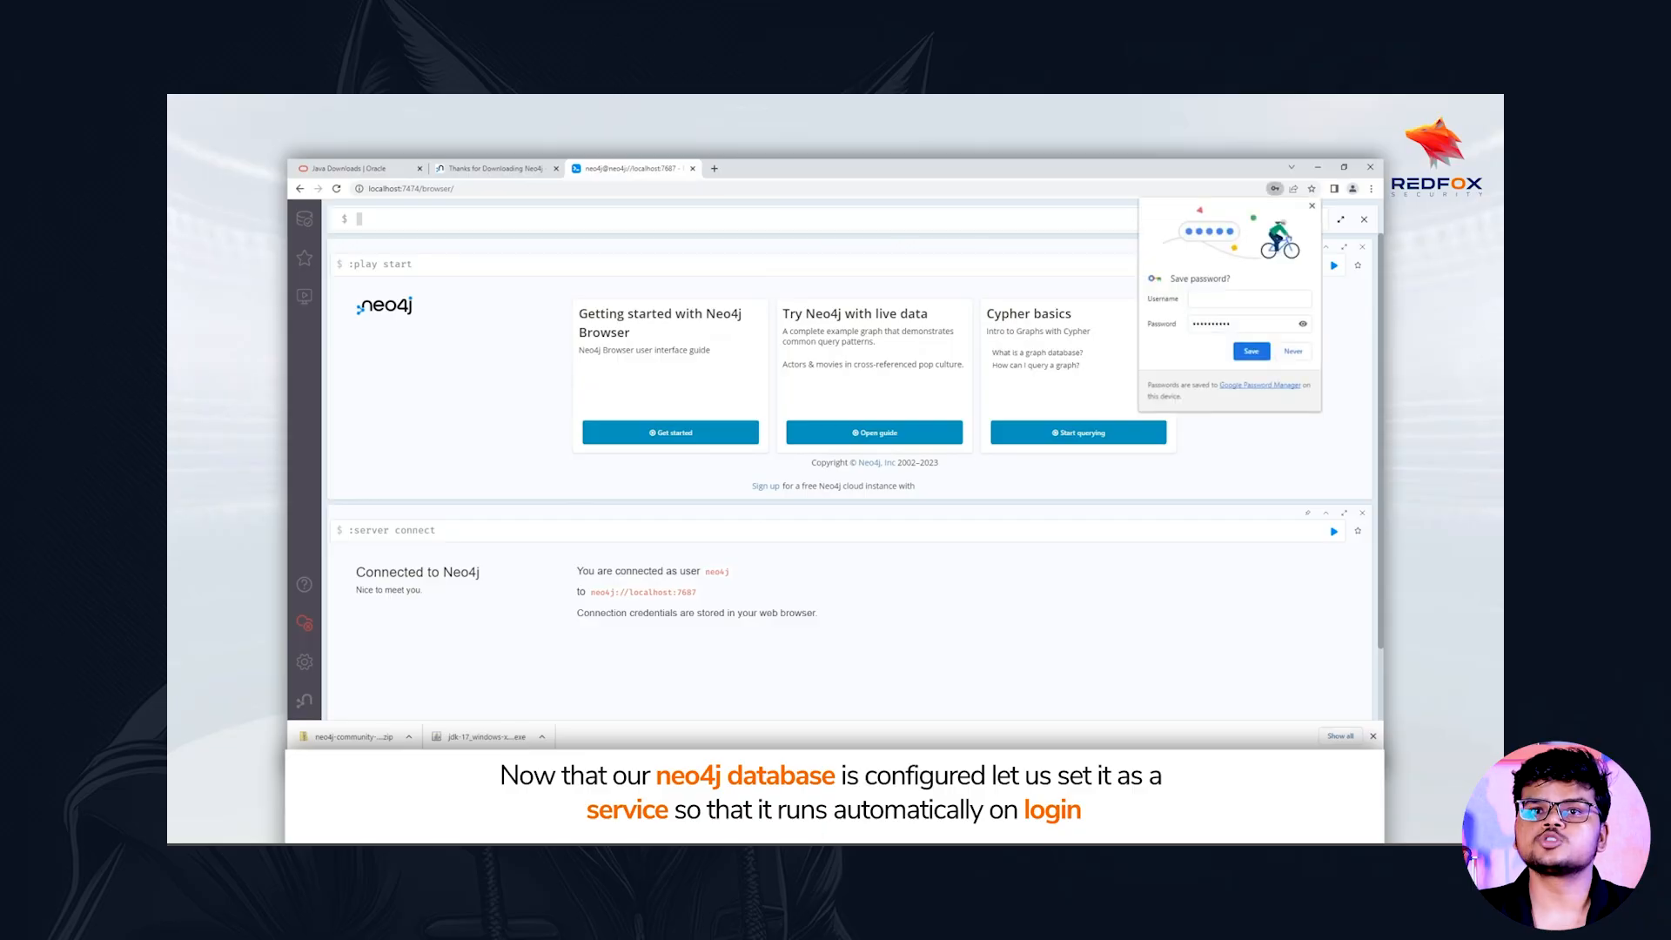
click(1294, 351)
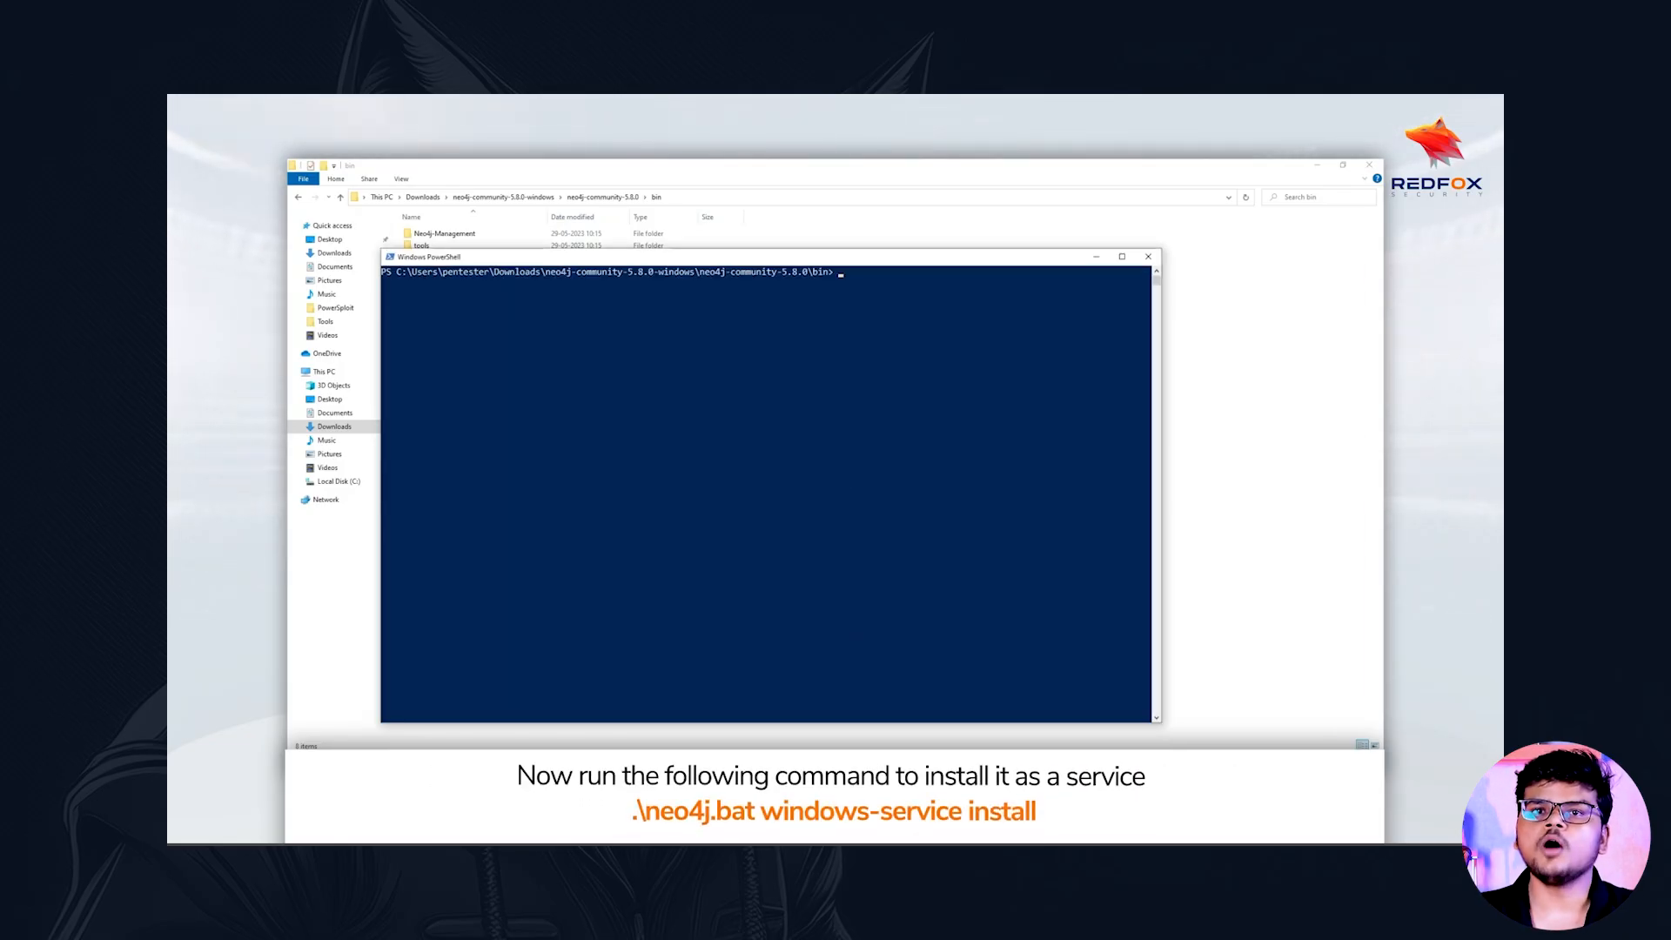
Run .\neo4j.bat windows-service install in PowerShell, allowing the elevation request, and close the PowerShell window
click(898, 329)
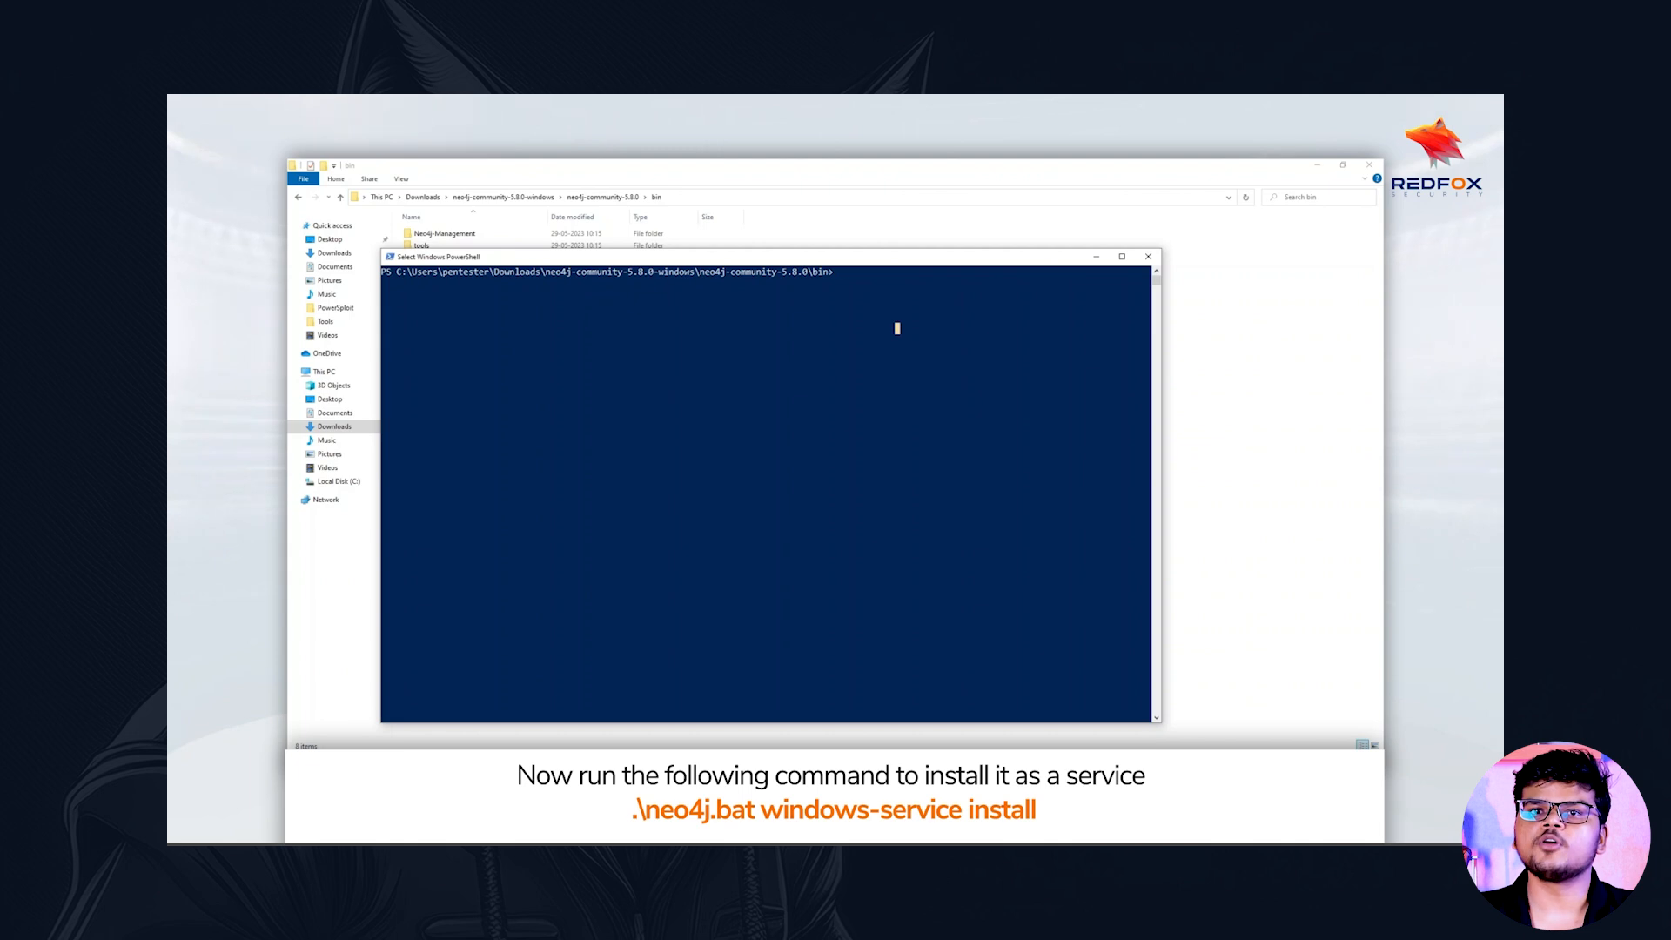
text(. eo4j.bat)
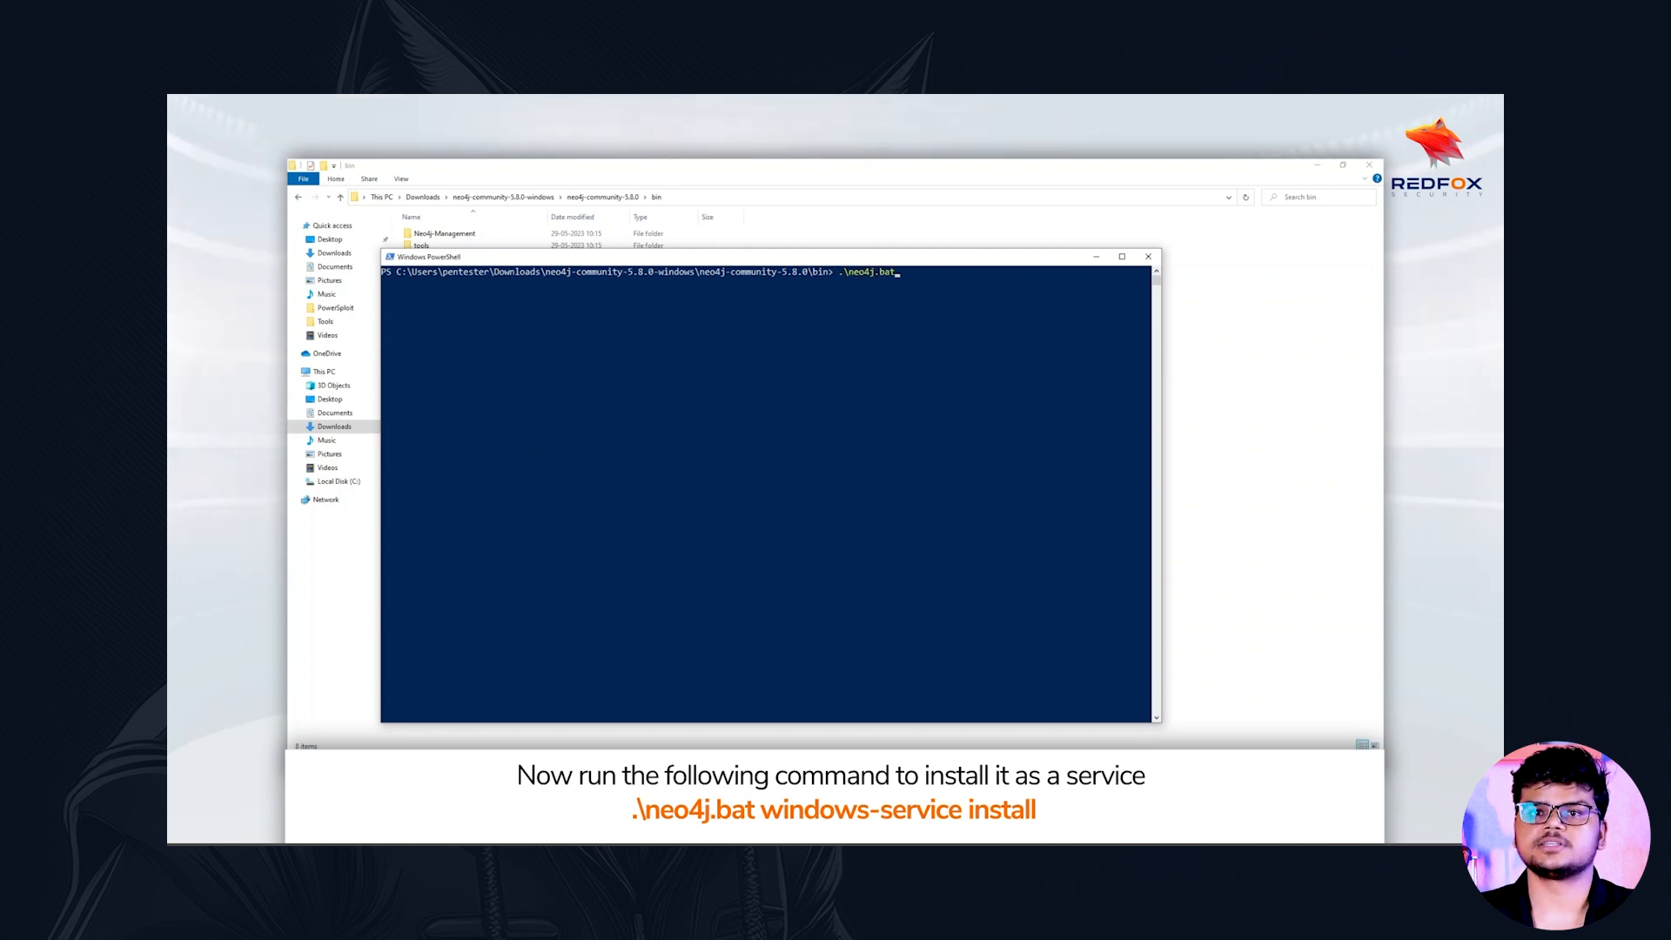
text( windows)
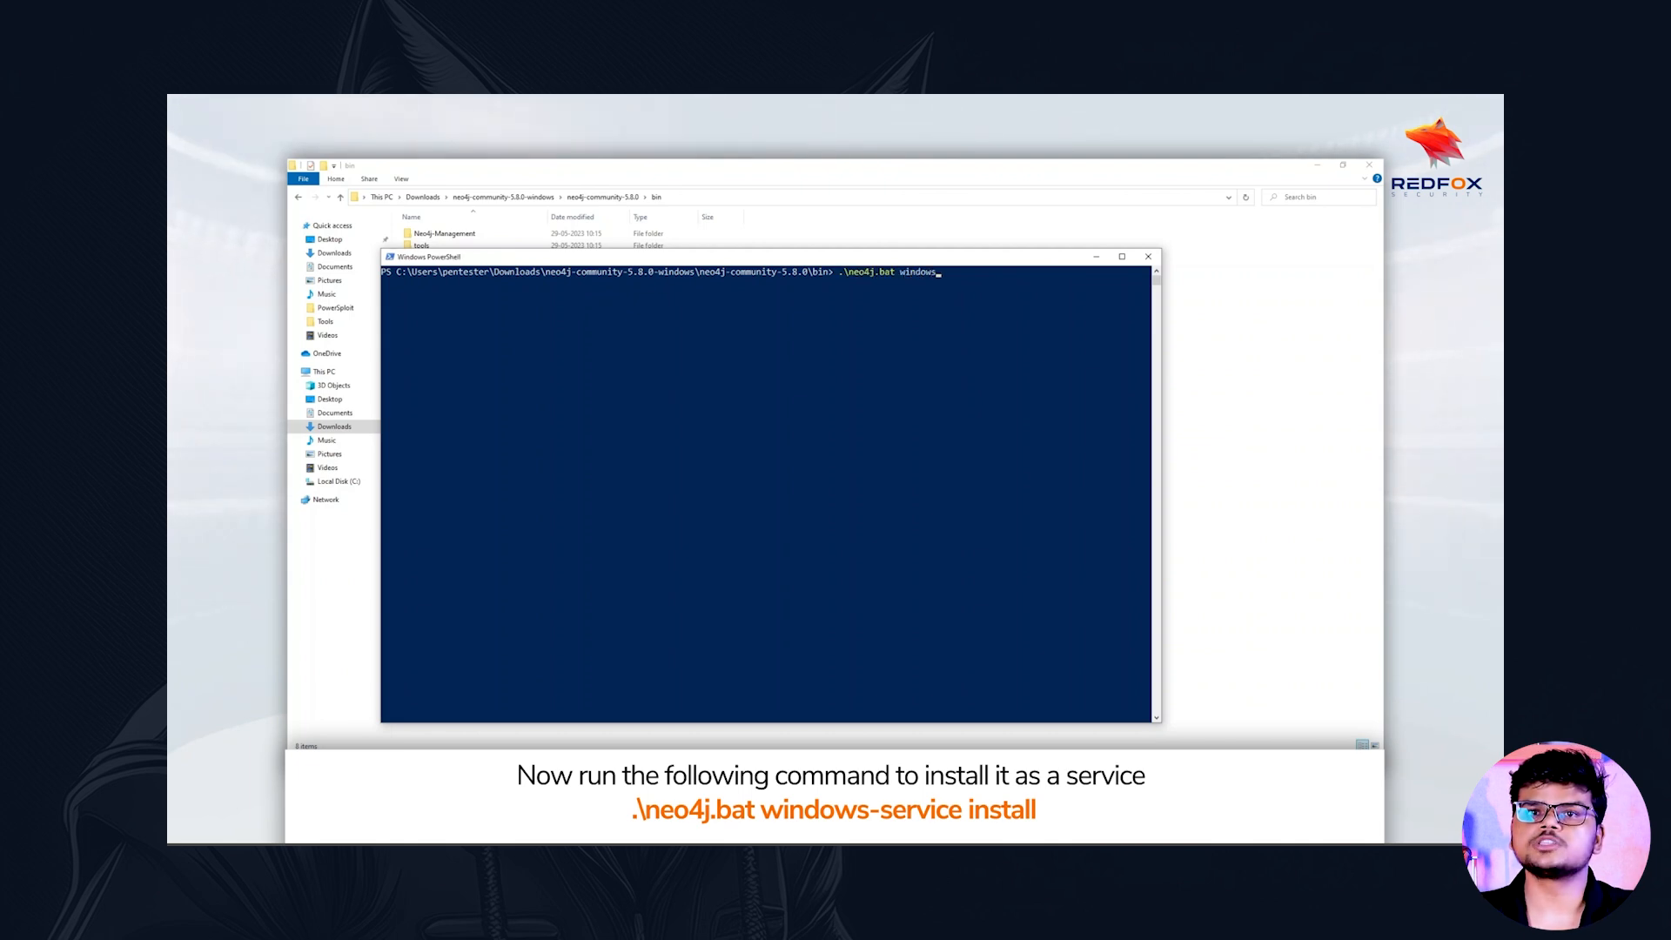
text(-service )
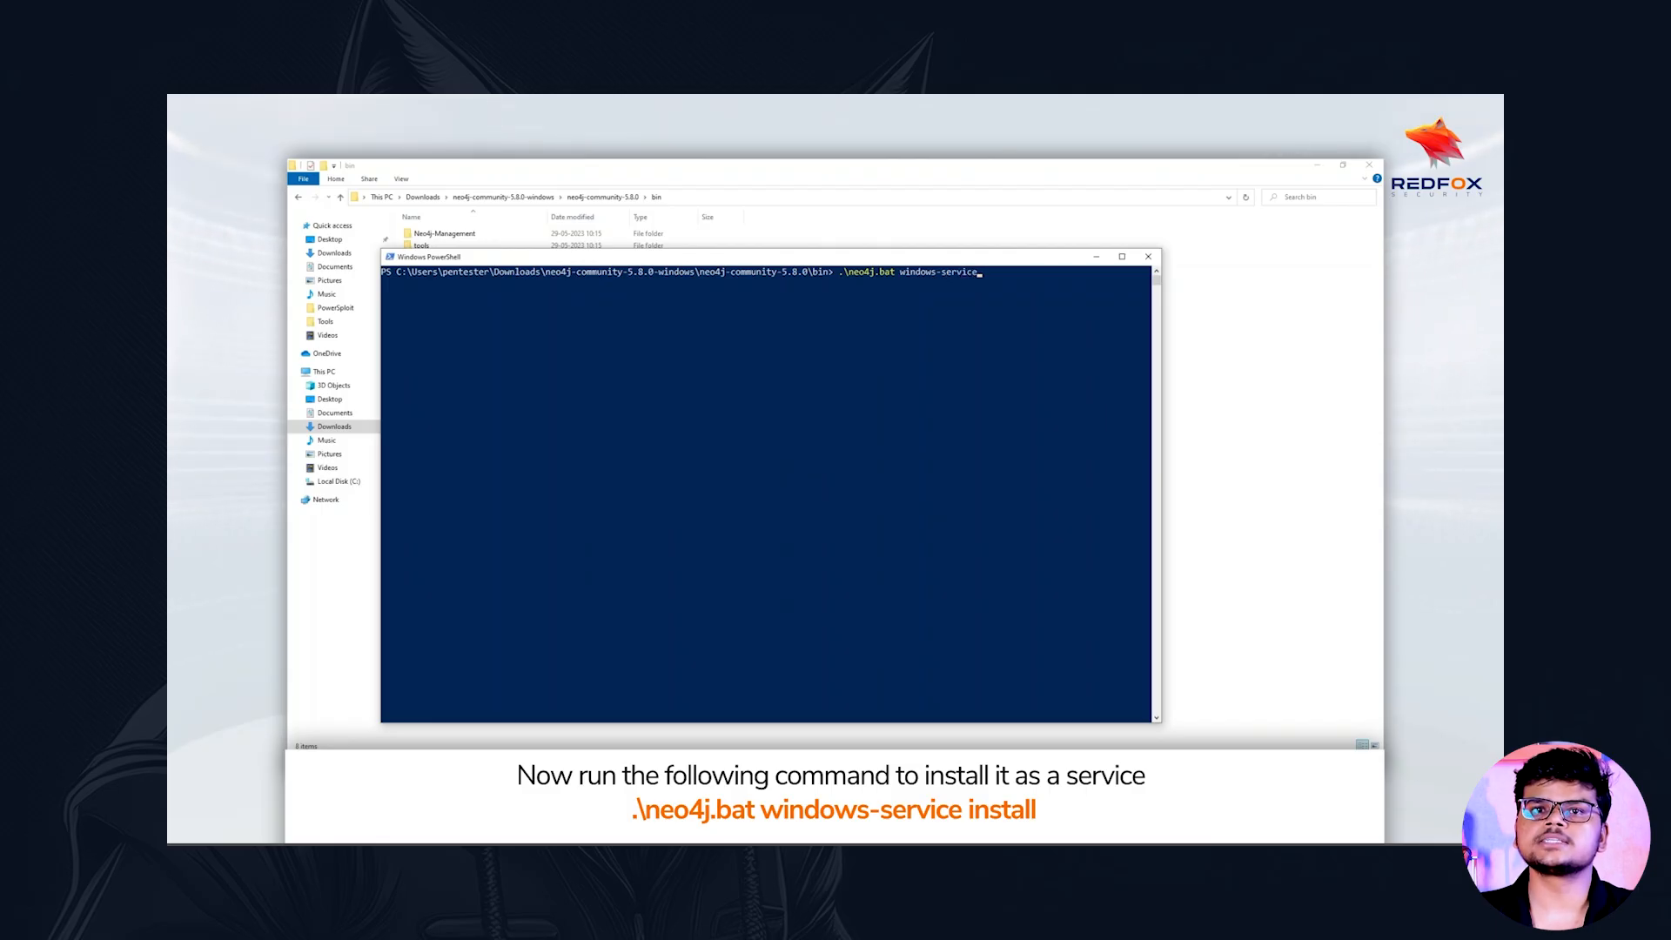
text(install)
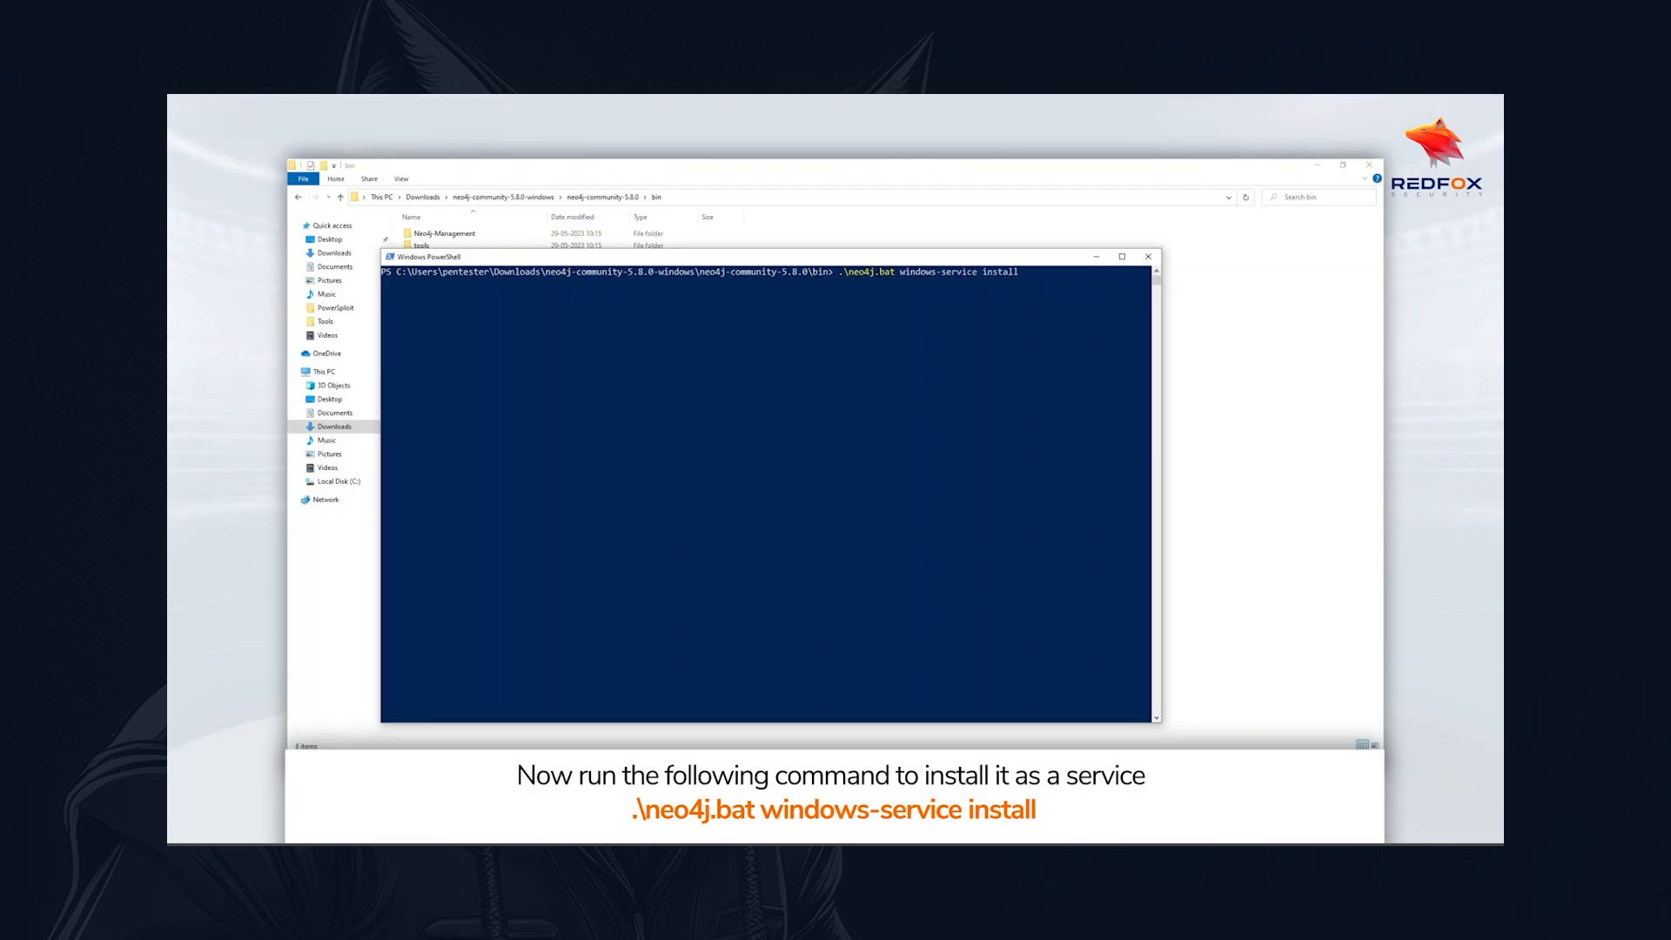
key(Return)
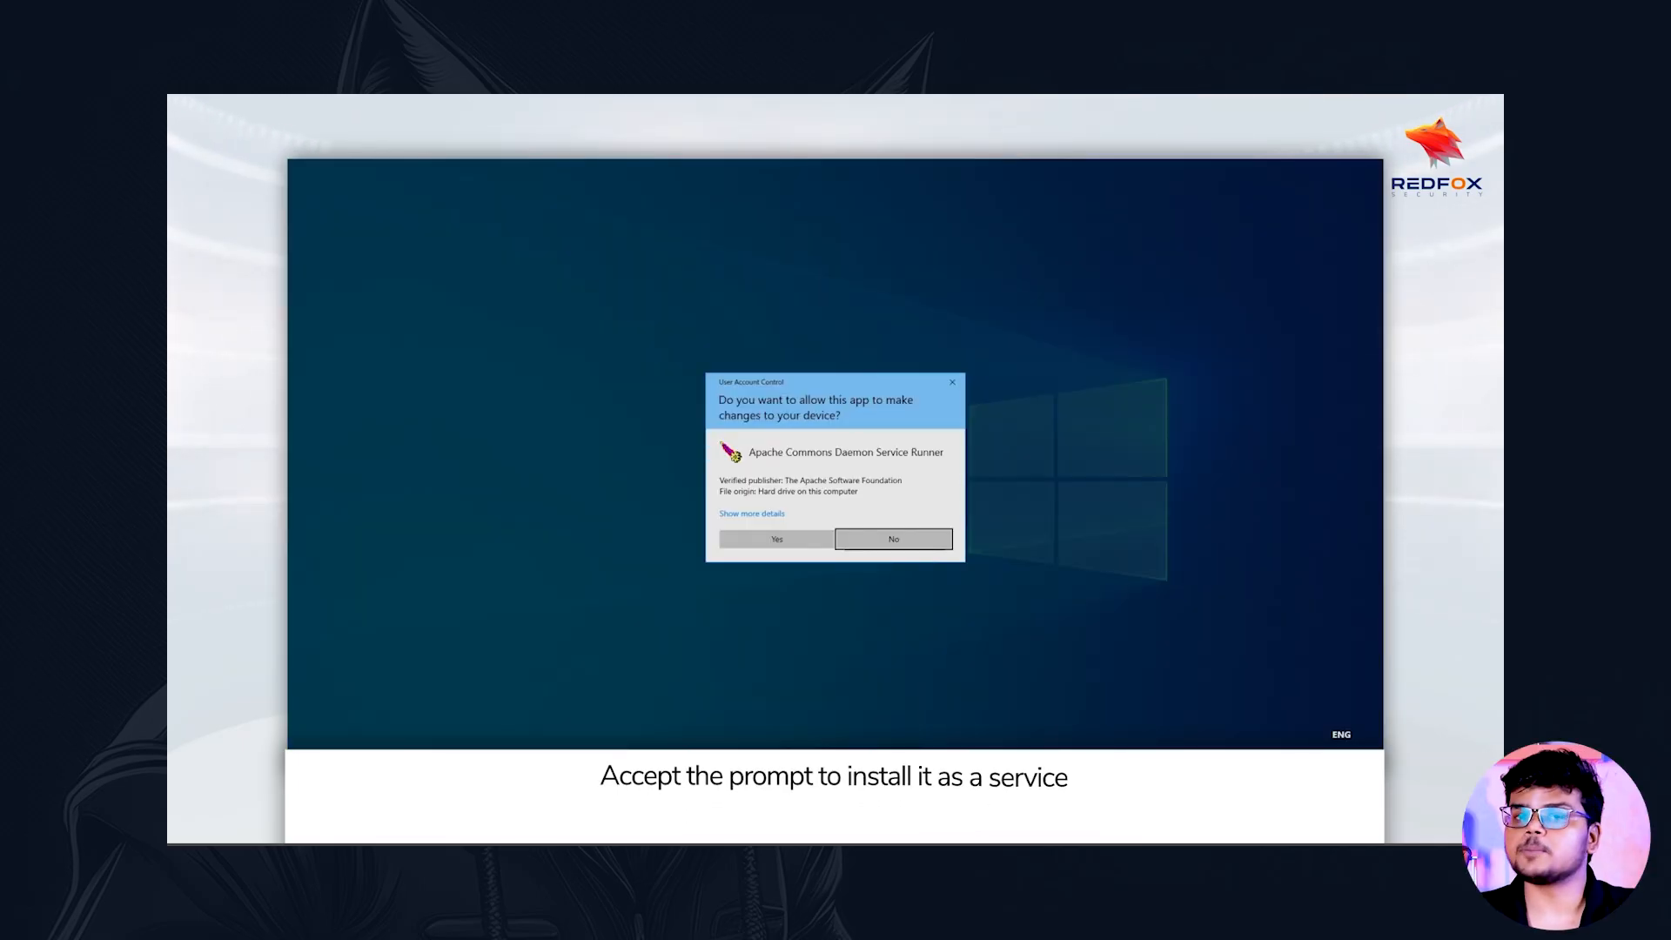
click(777, 539)
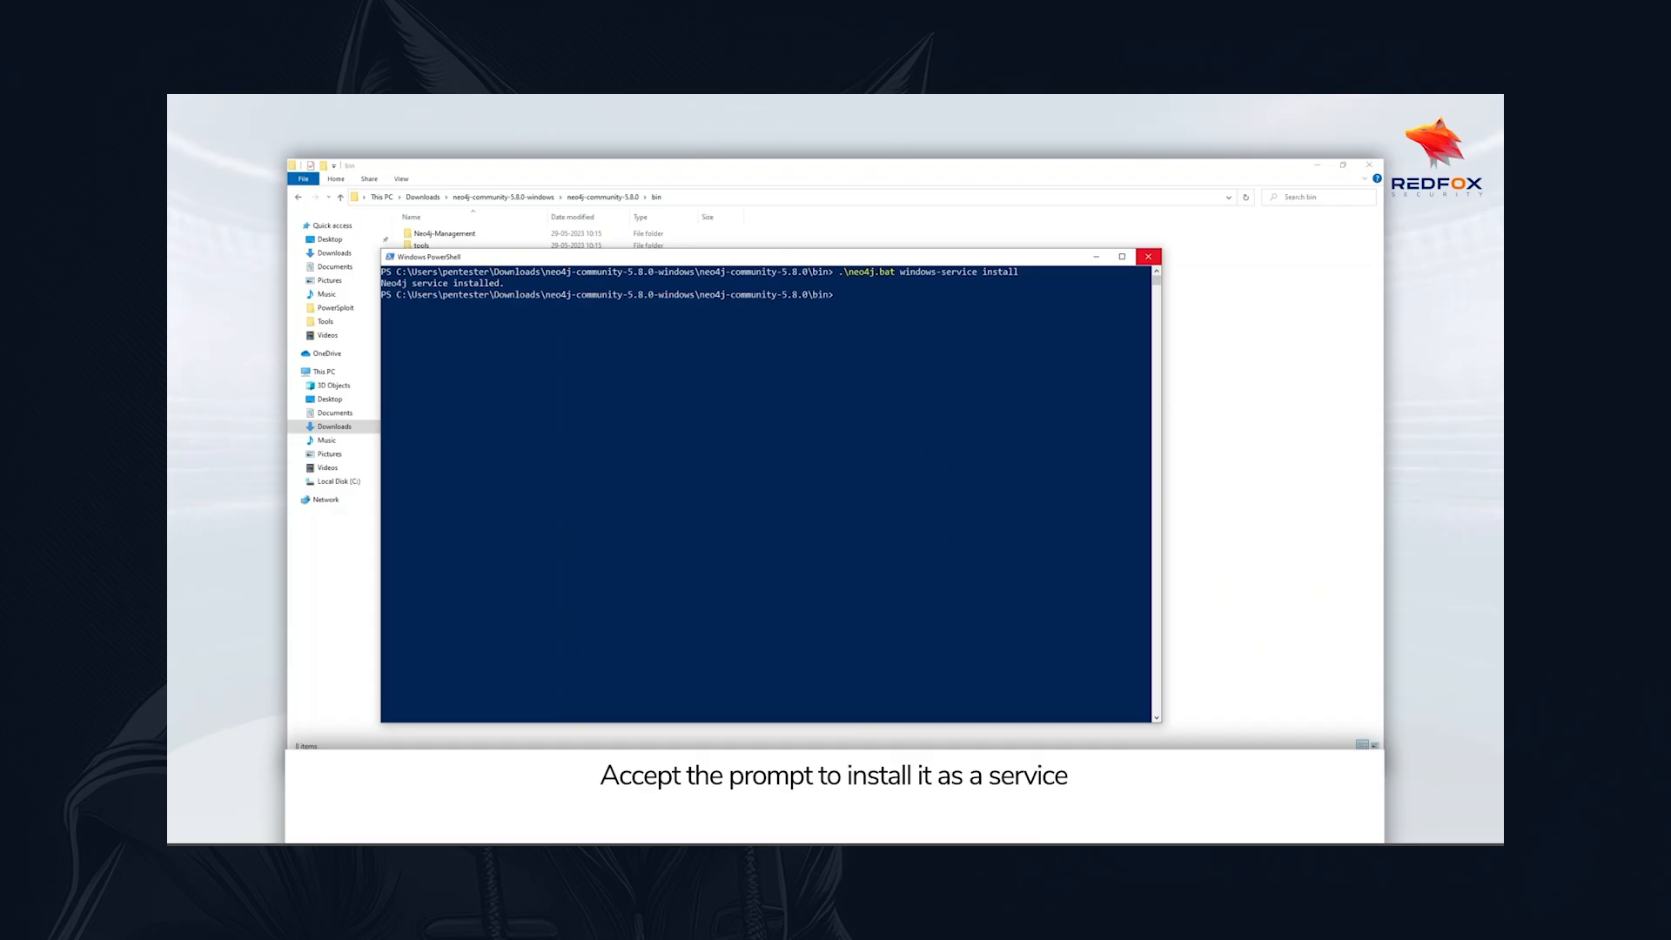
click(1148, 256)
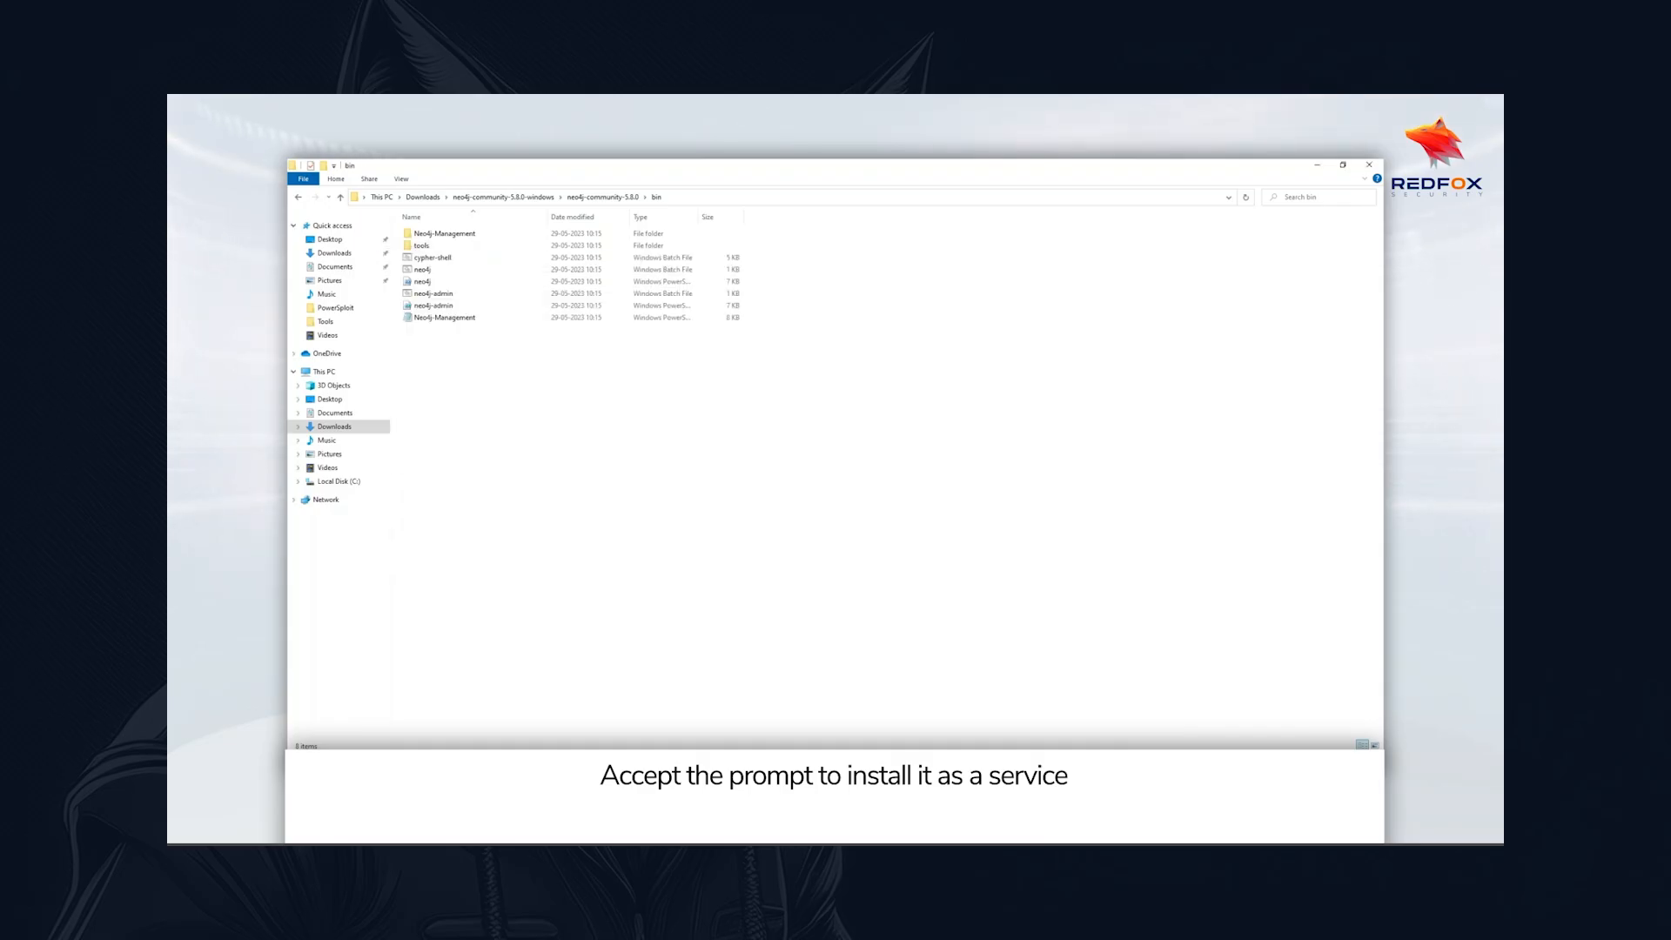
Open a new Windows PowerShell window as administrator and allow it to make changes to the device
key(super)
text(po)
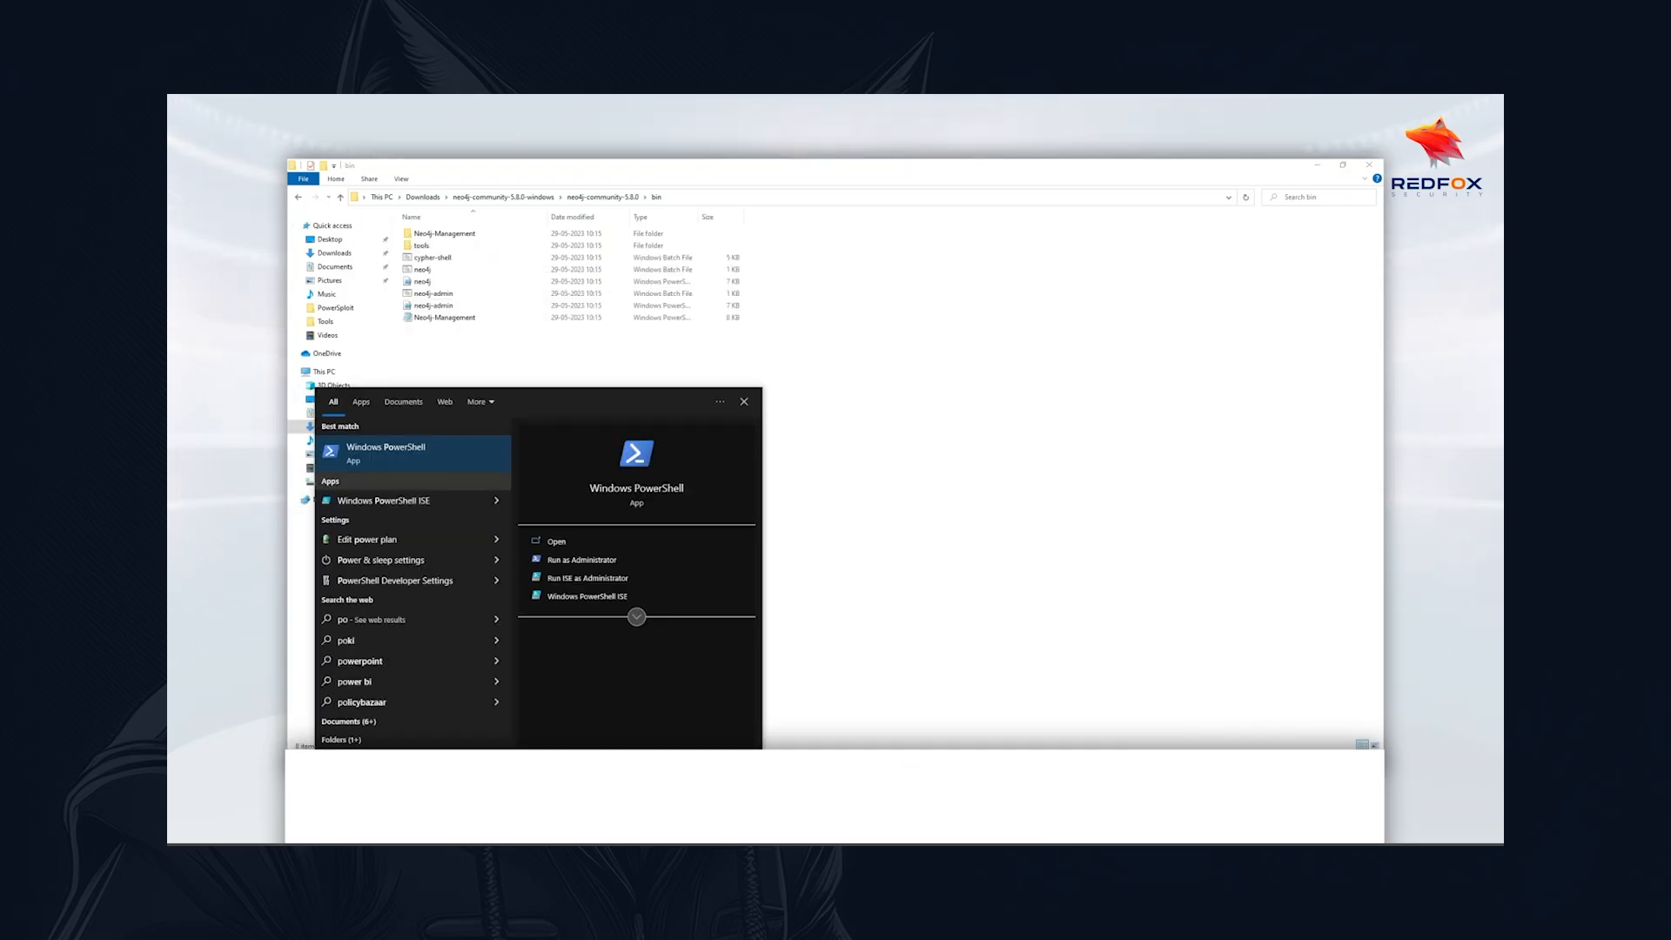
right_click(419, 468)
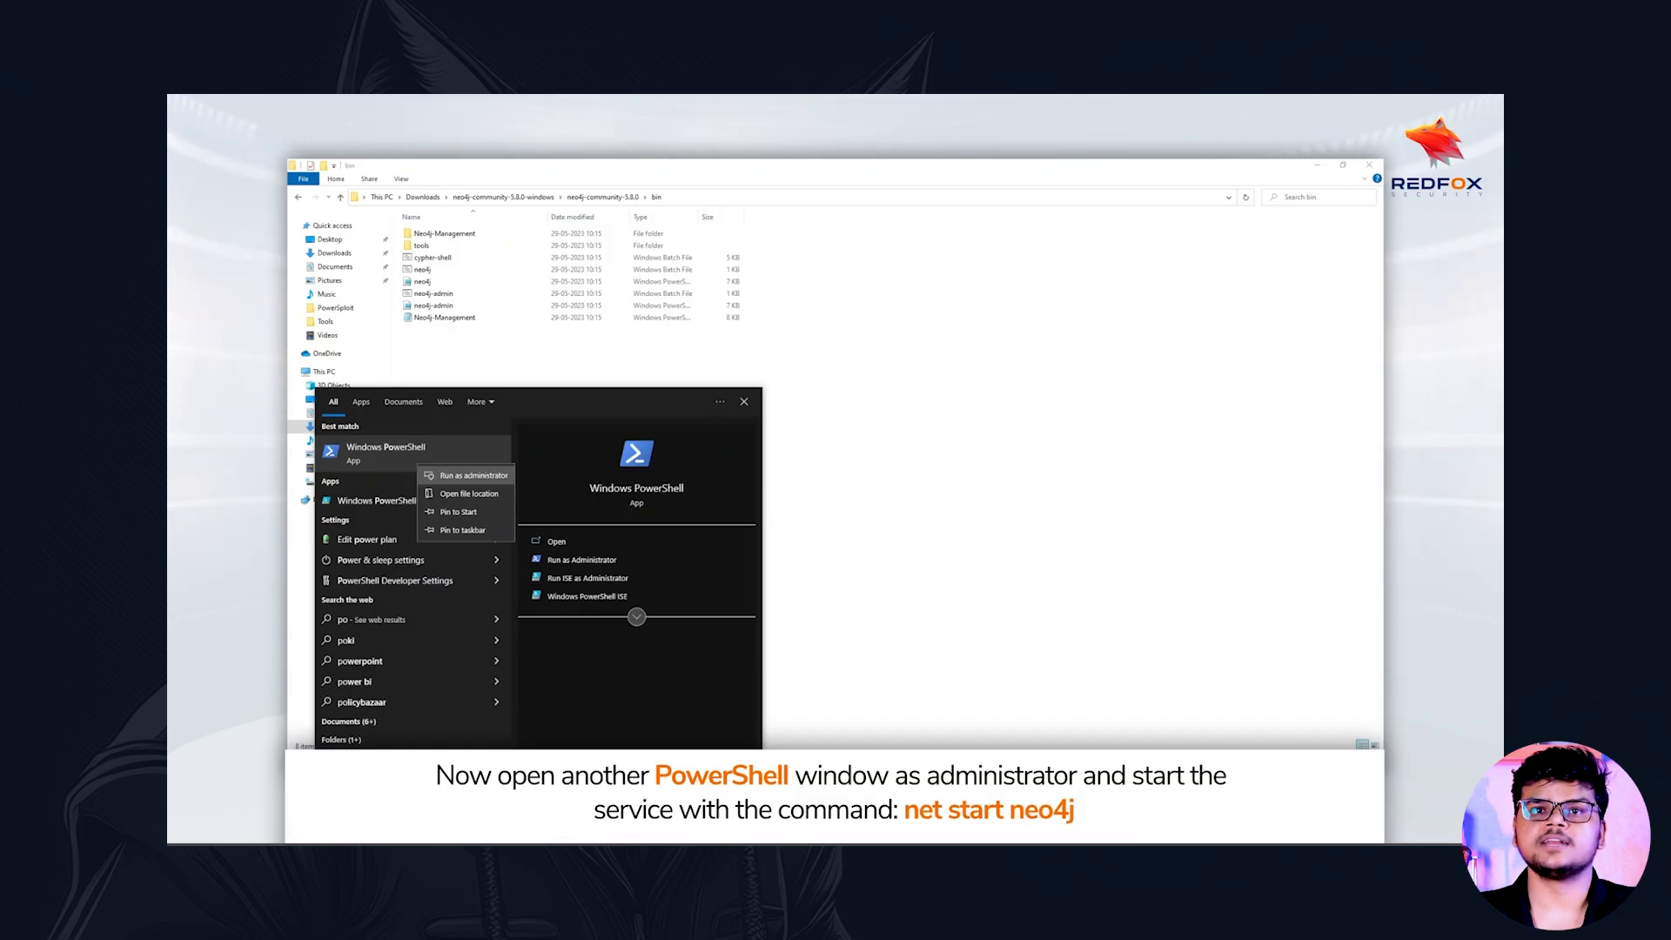
click(470, 475)
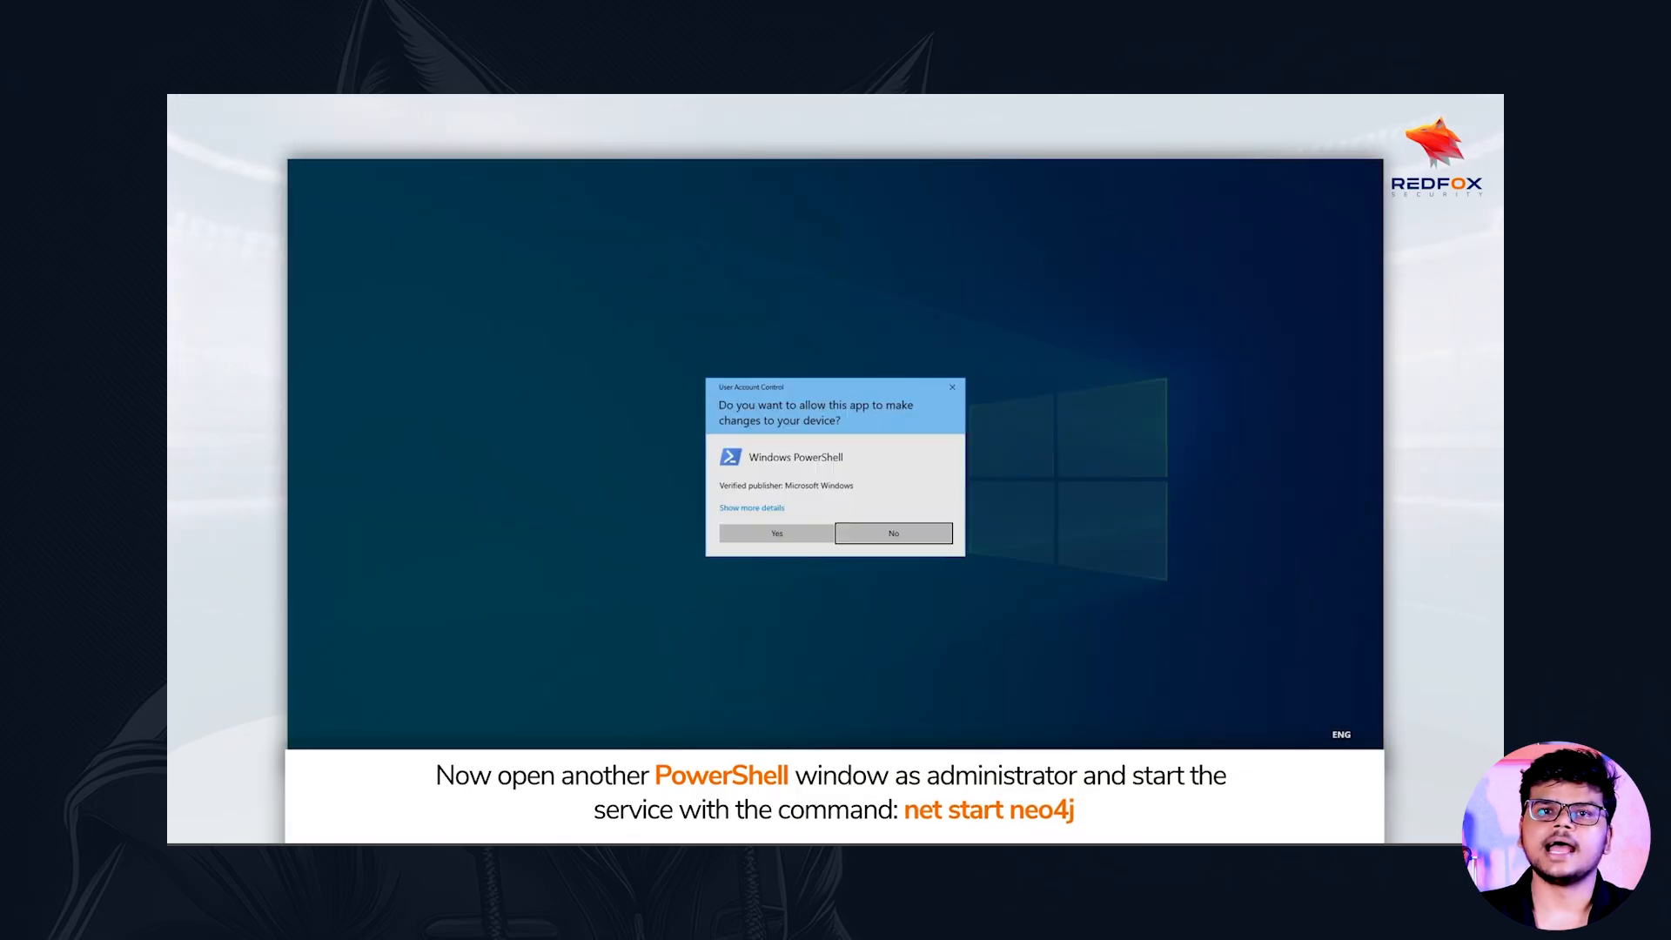
click(777, 534)
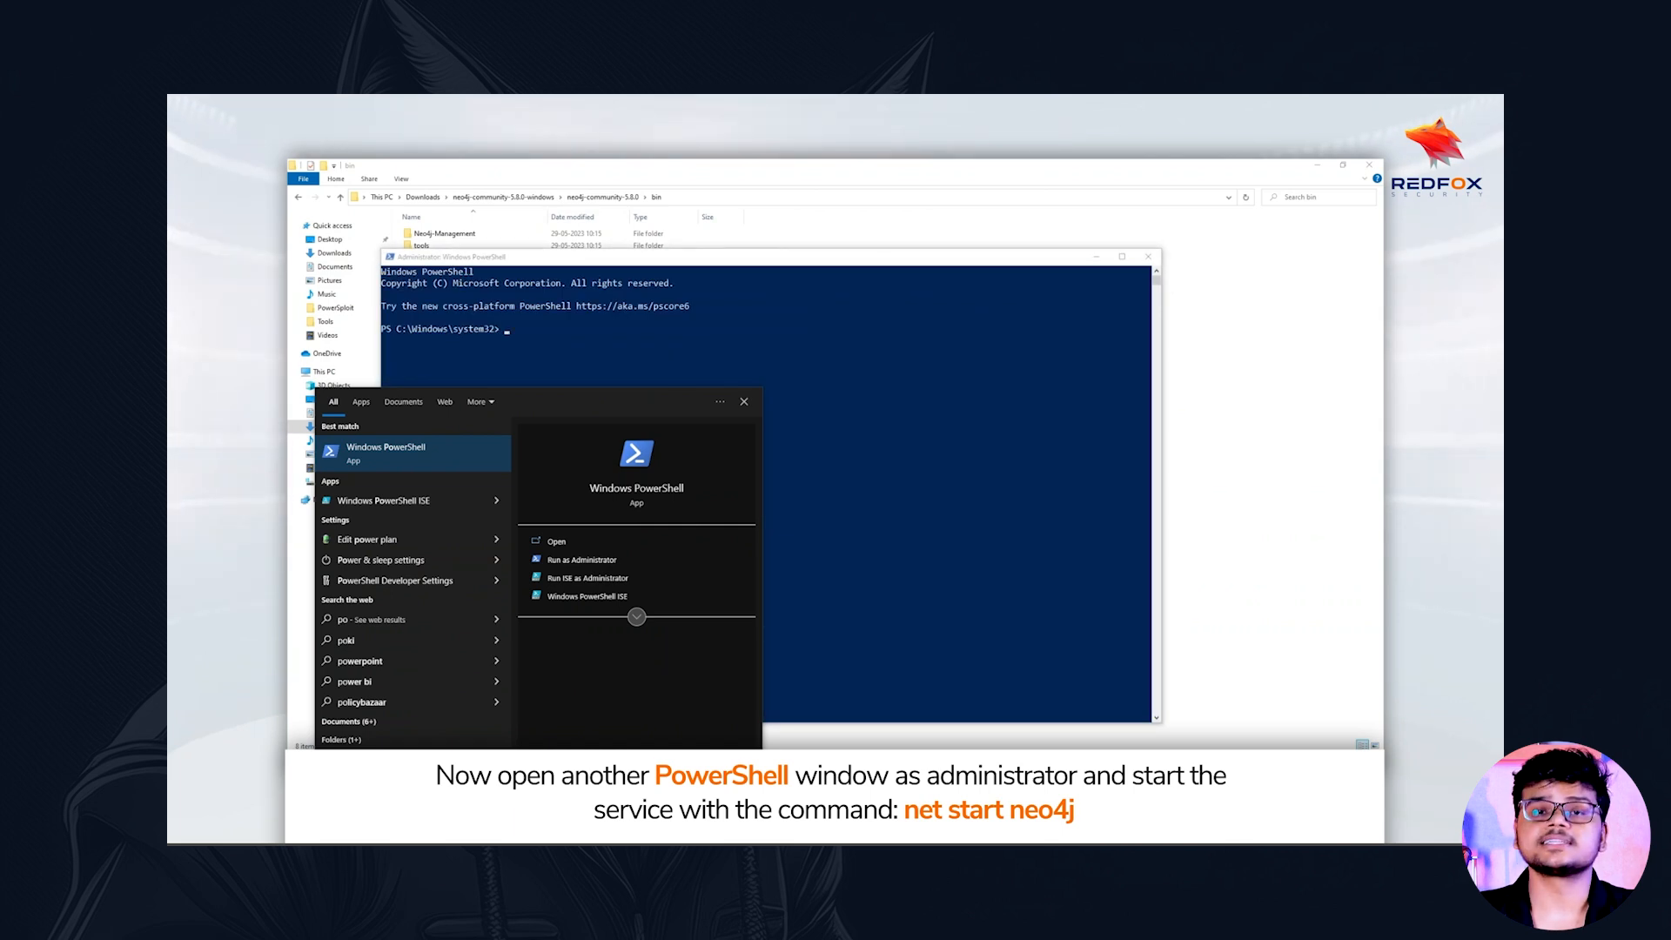
Start the Neo4j service by running net start neo4j in the administrator PowerShell window
click(944, 465)
text(neo4j start)
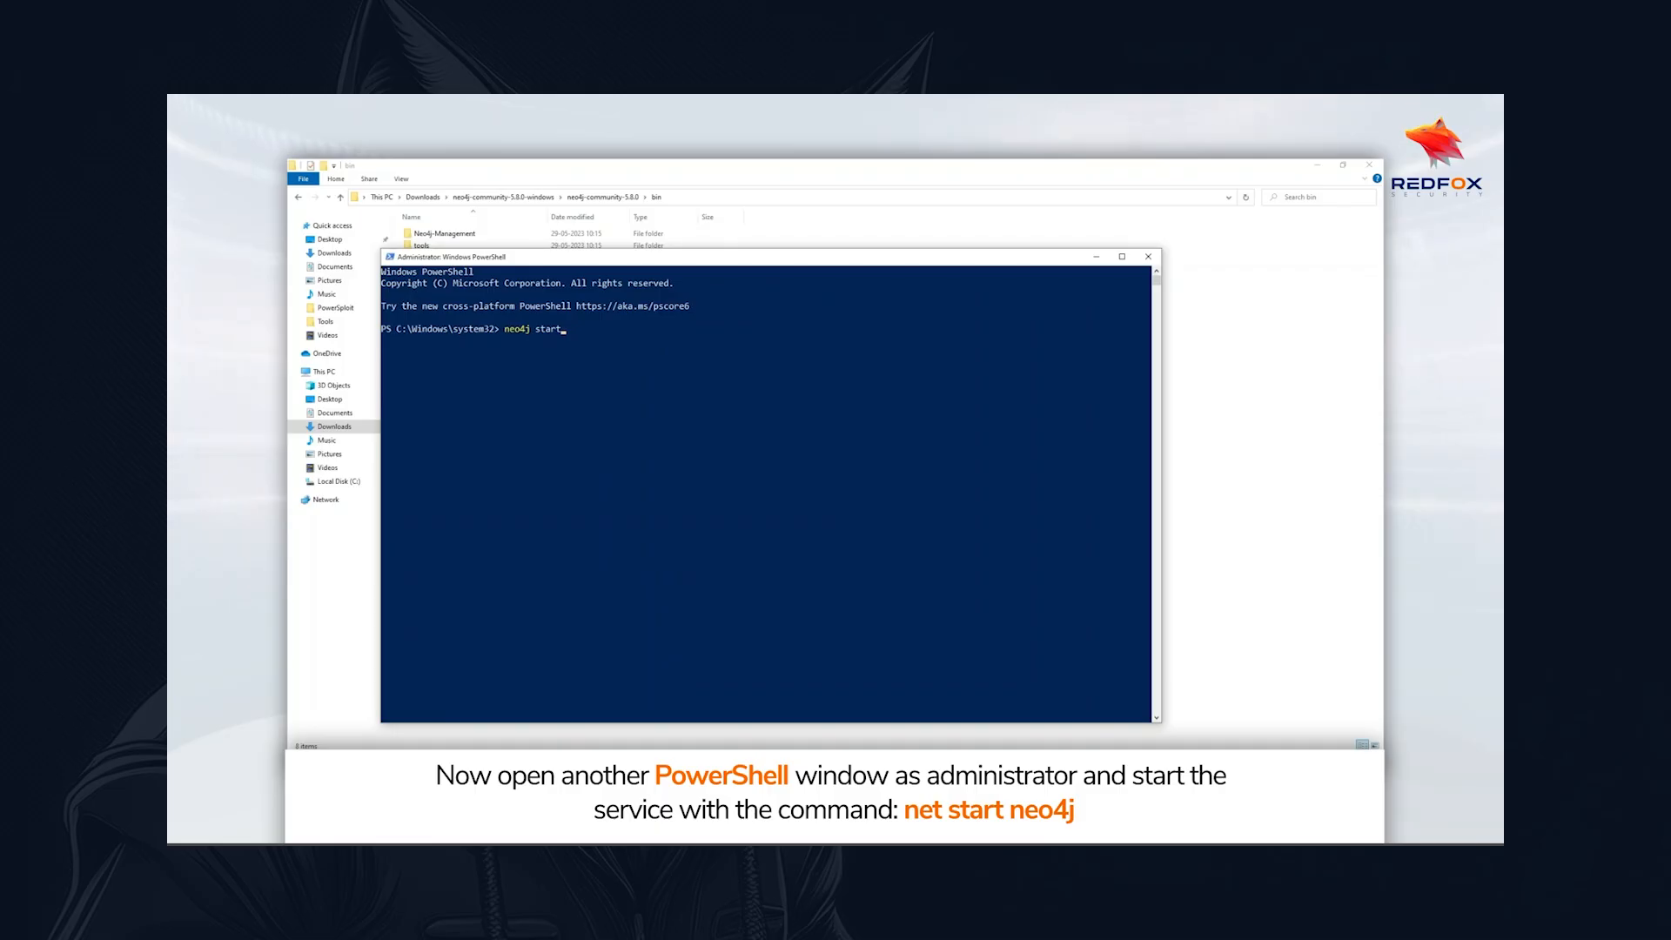
key(BackSpace)
key(BackSpace)
key(BackSpace)
key(BackSpace)
key(BackSpace)
key(BackSpace)
key(BackSpace)
key(BackSpace)
key(BackSpace)
key(BackSpace)
key(BackSpace)
text(net start neo)
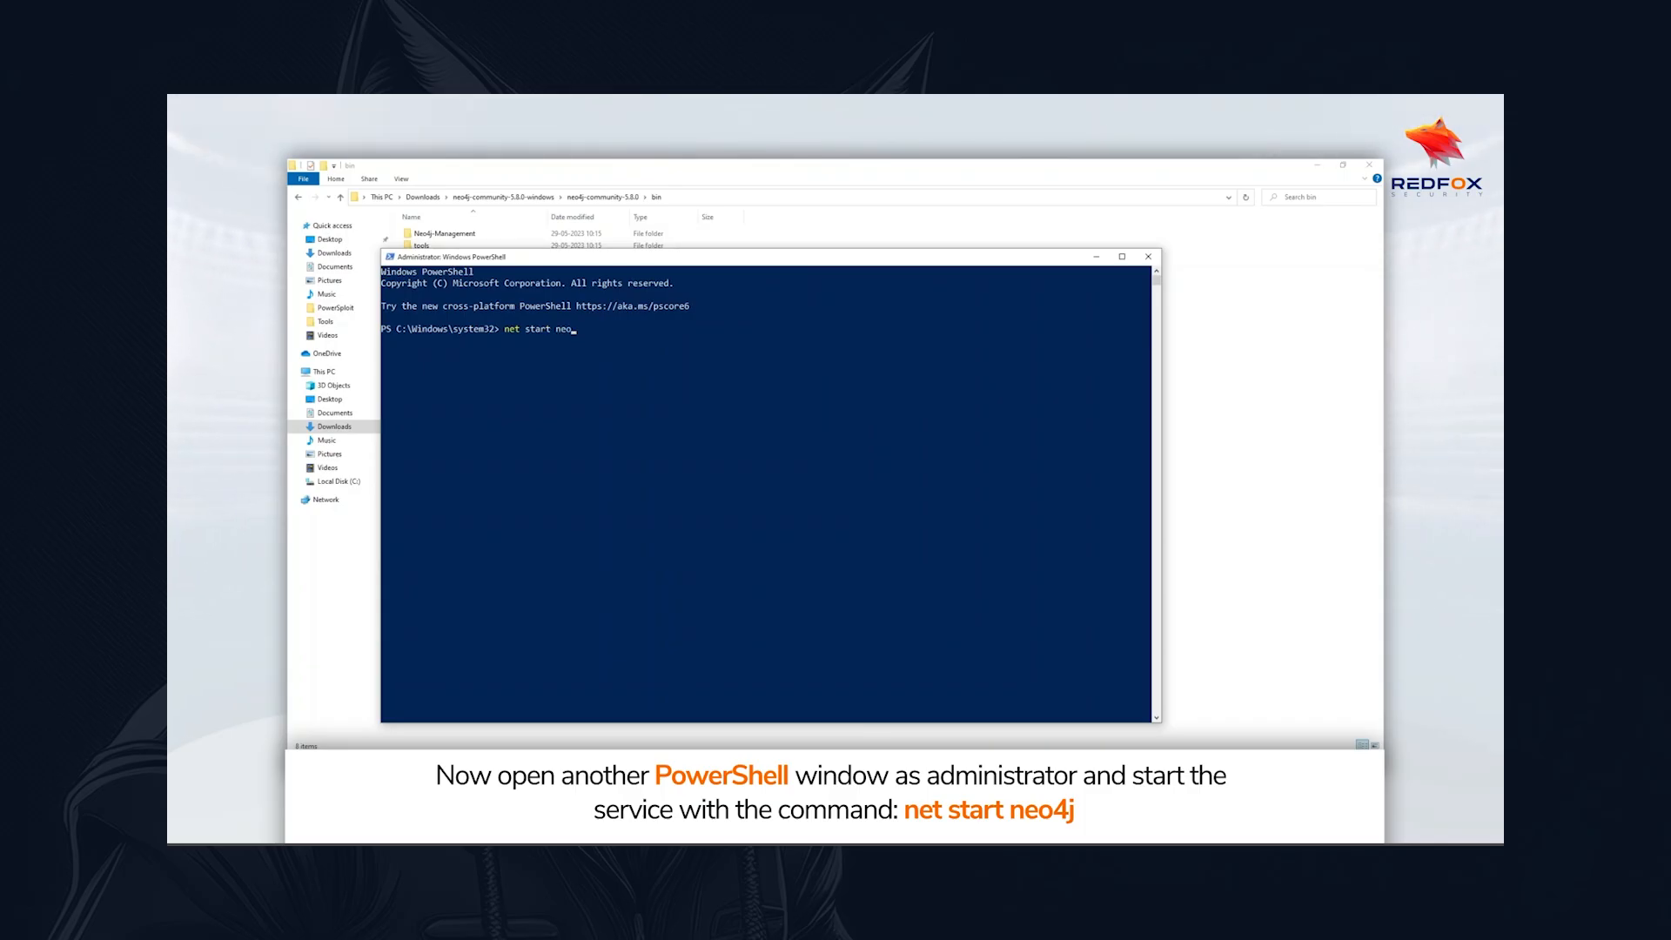
text(4j)
key(Return)
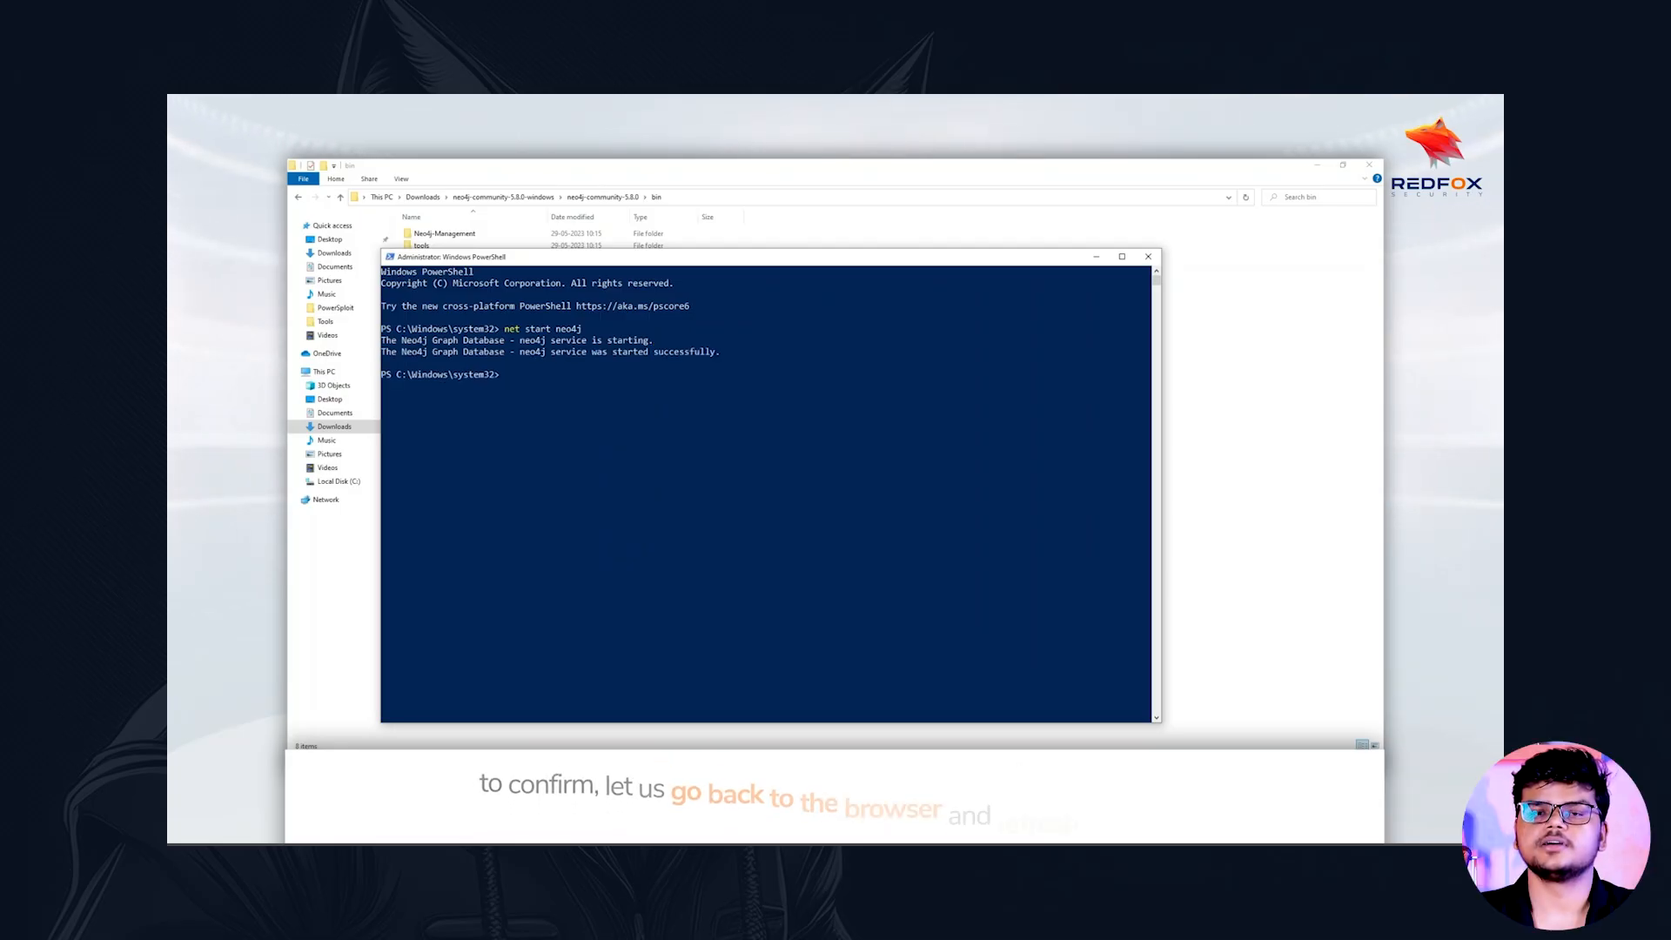
Switch back to Chrome and reload the Neo4j Browser page at localhost:7474/browser/
key(alt+Tab)
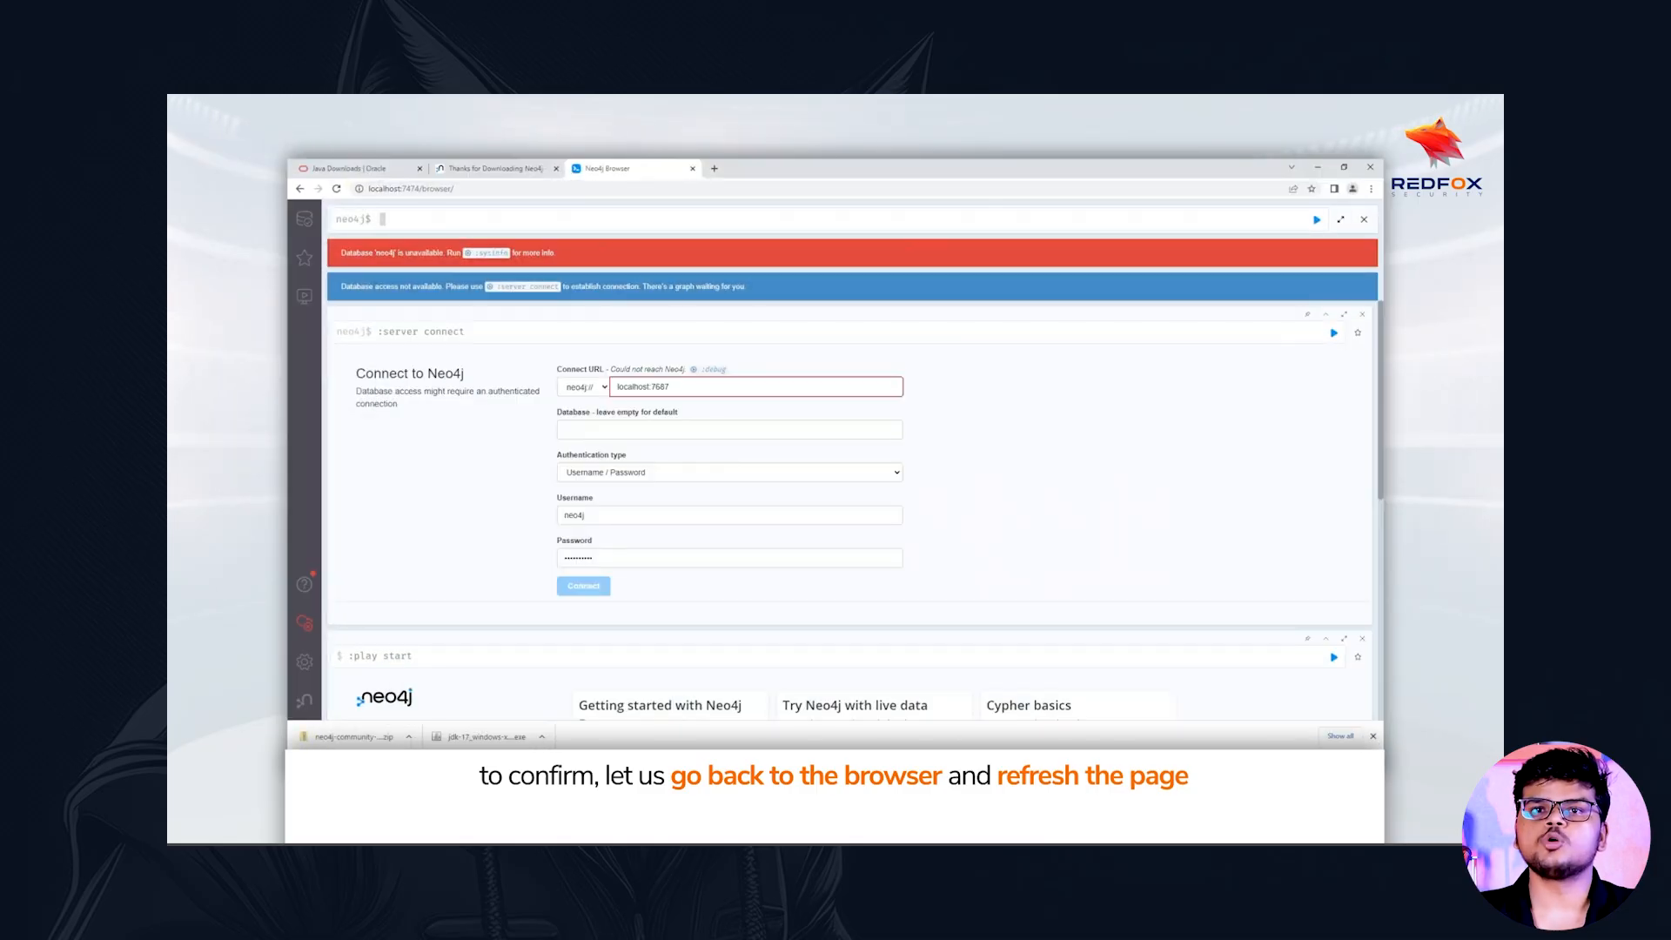
key(ctrl+l)
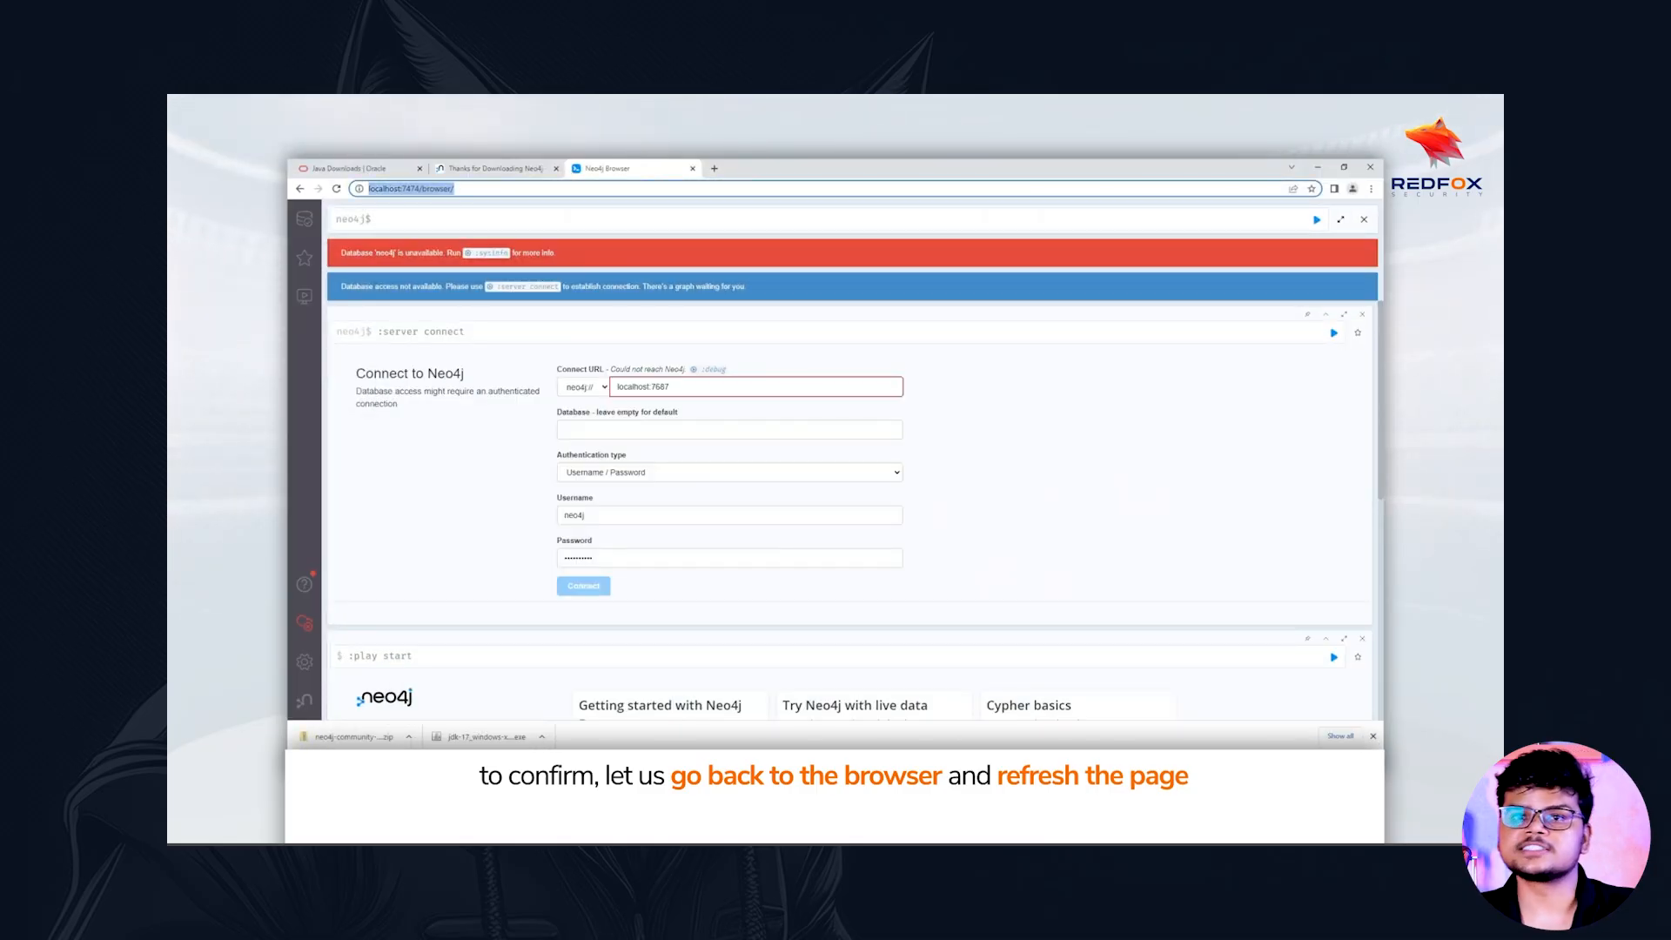
key(Return)
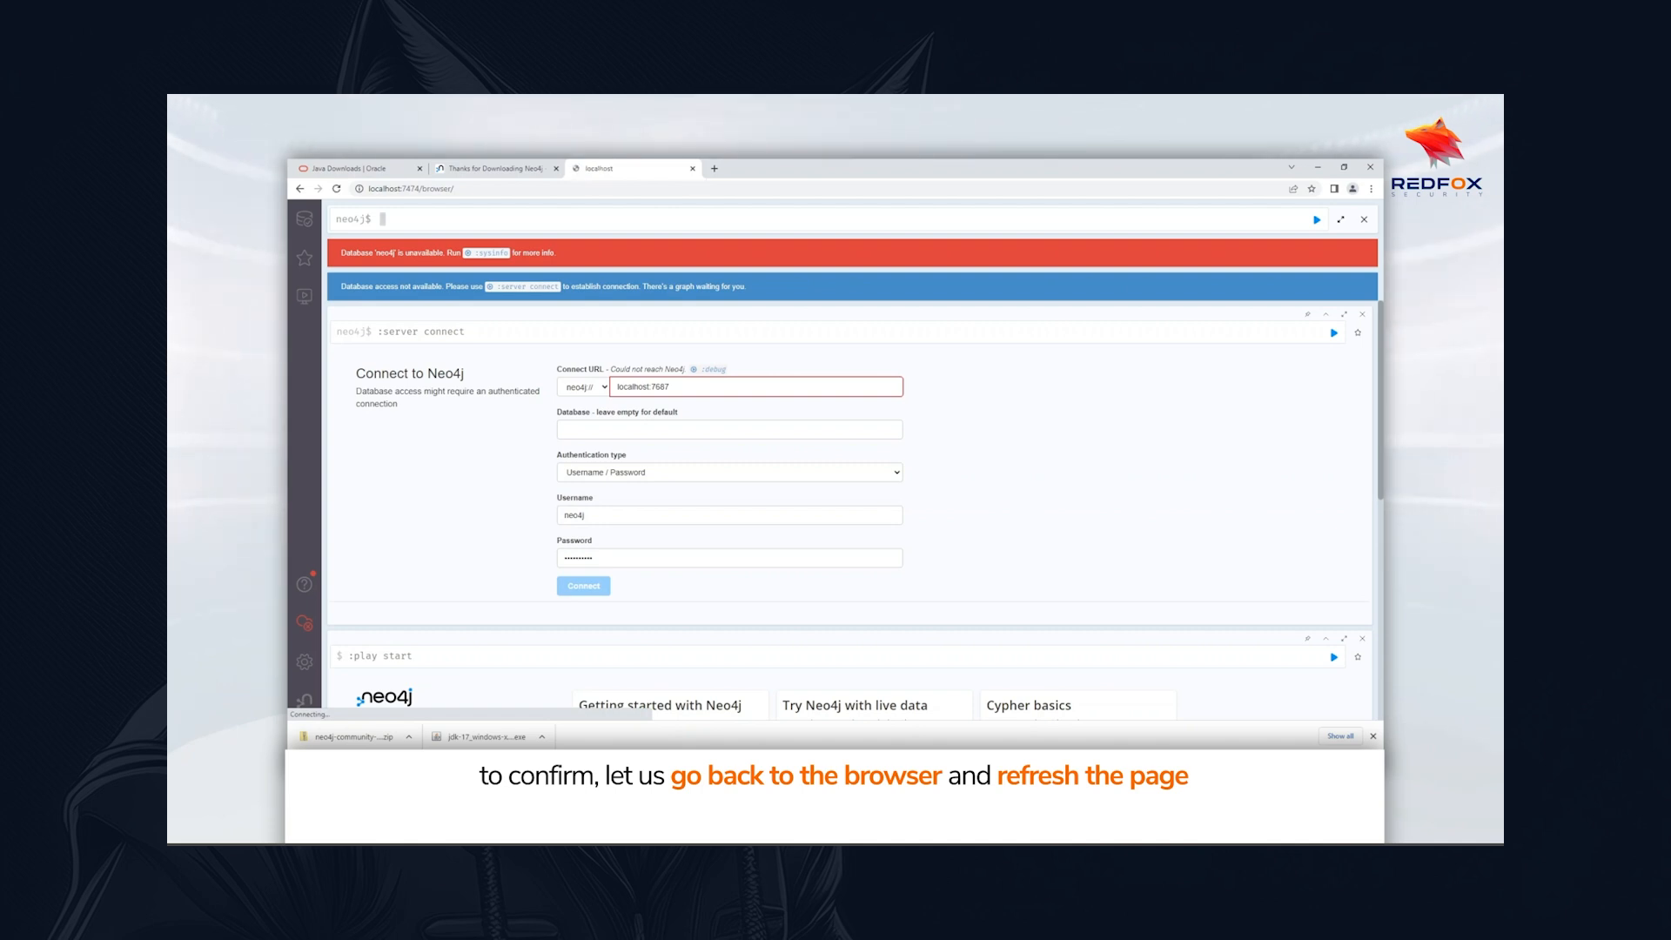
key(ctrl+l)
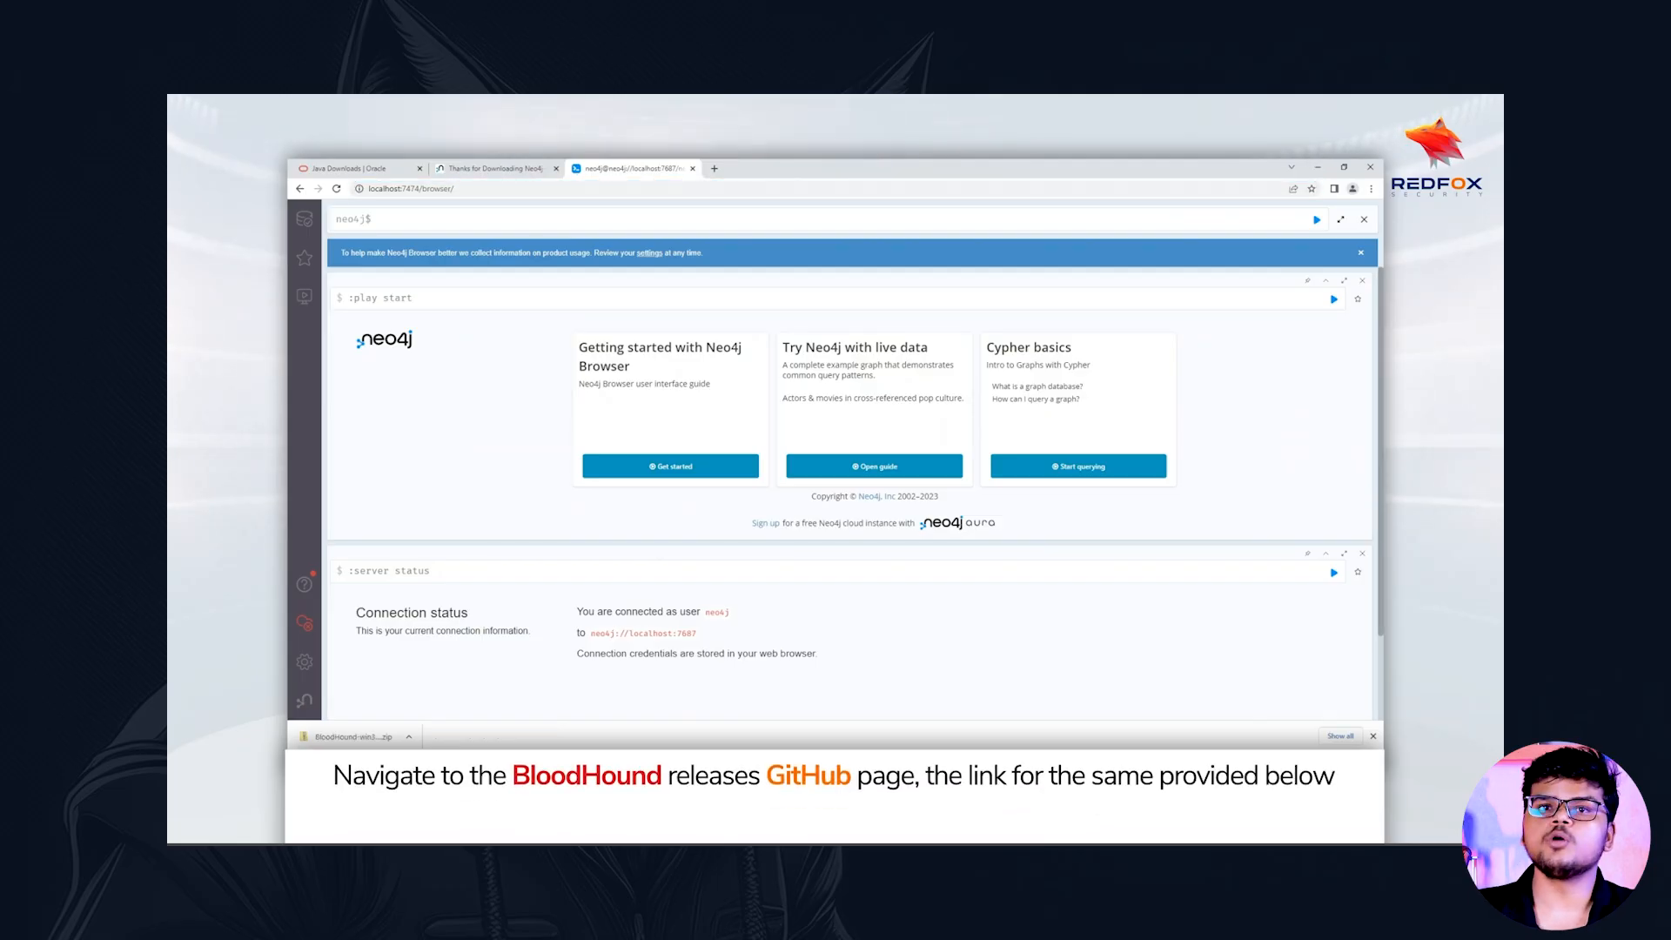
click(713, 168)
text(https://github.com/BloodHoundAD/BloodHound/releases)
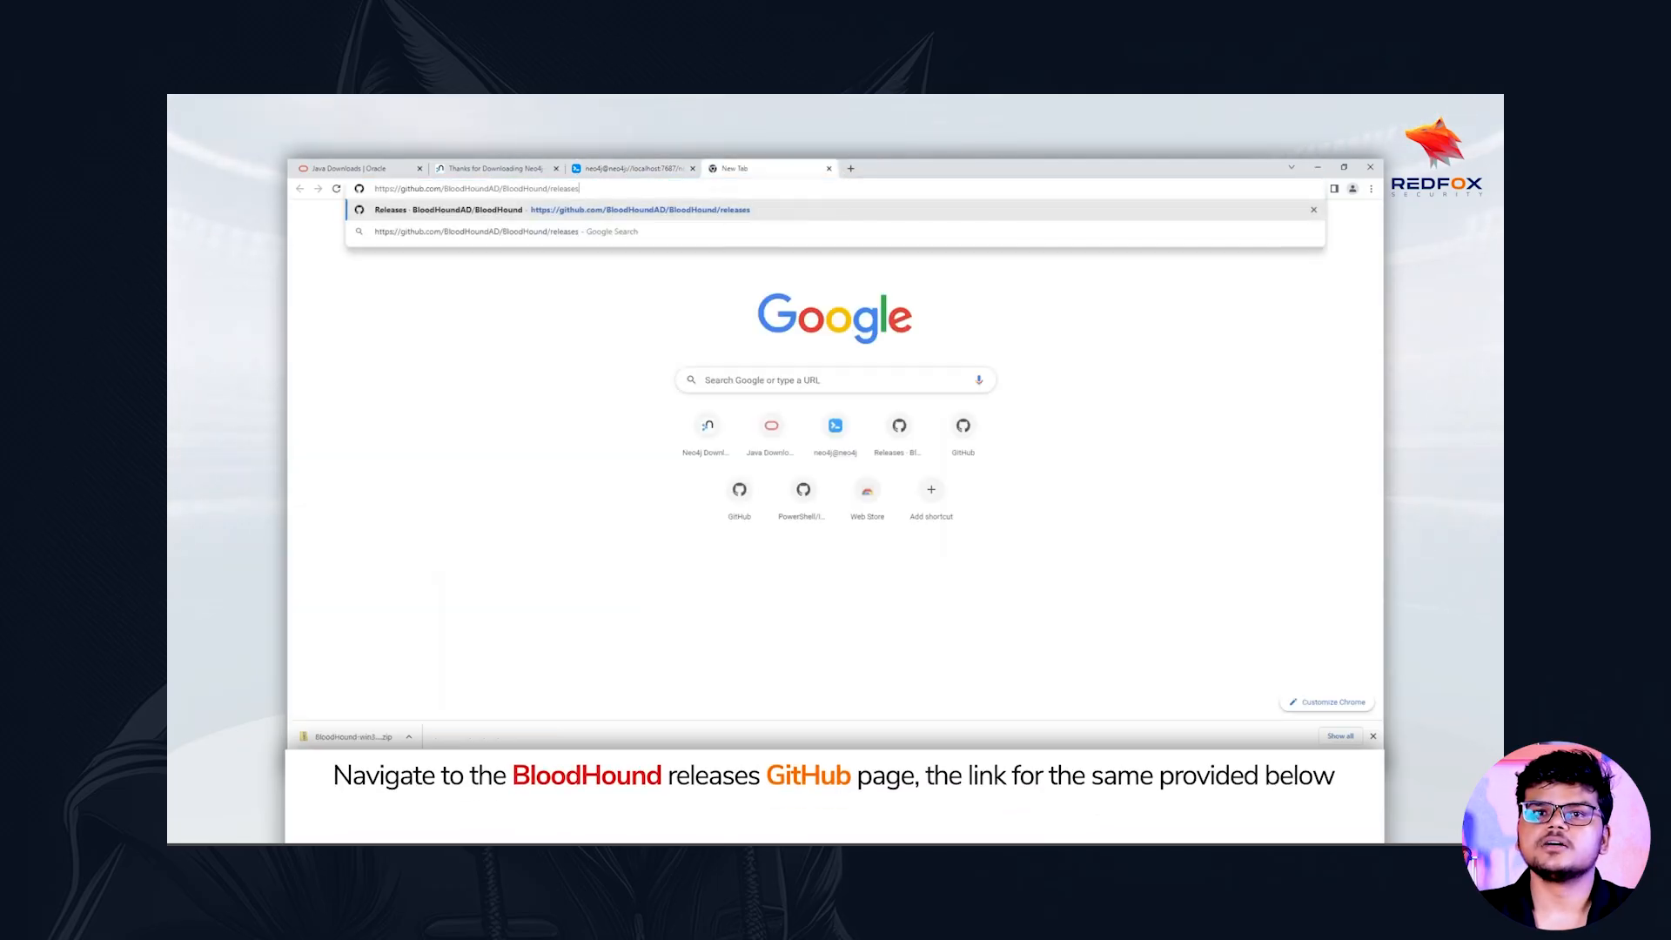
key(Return)
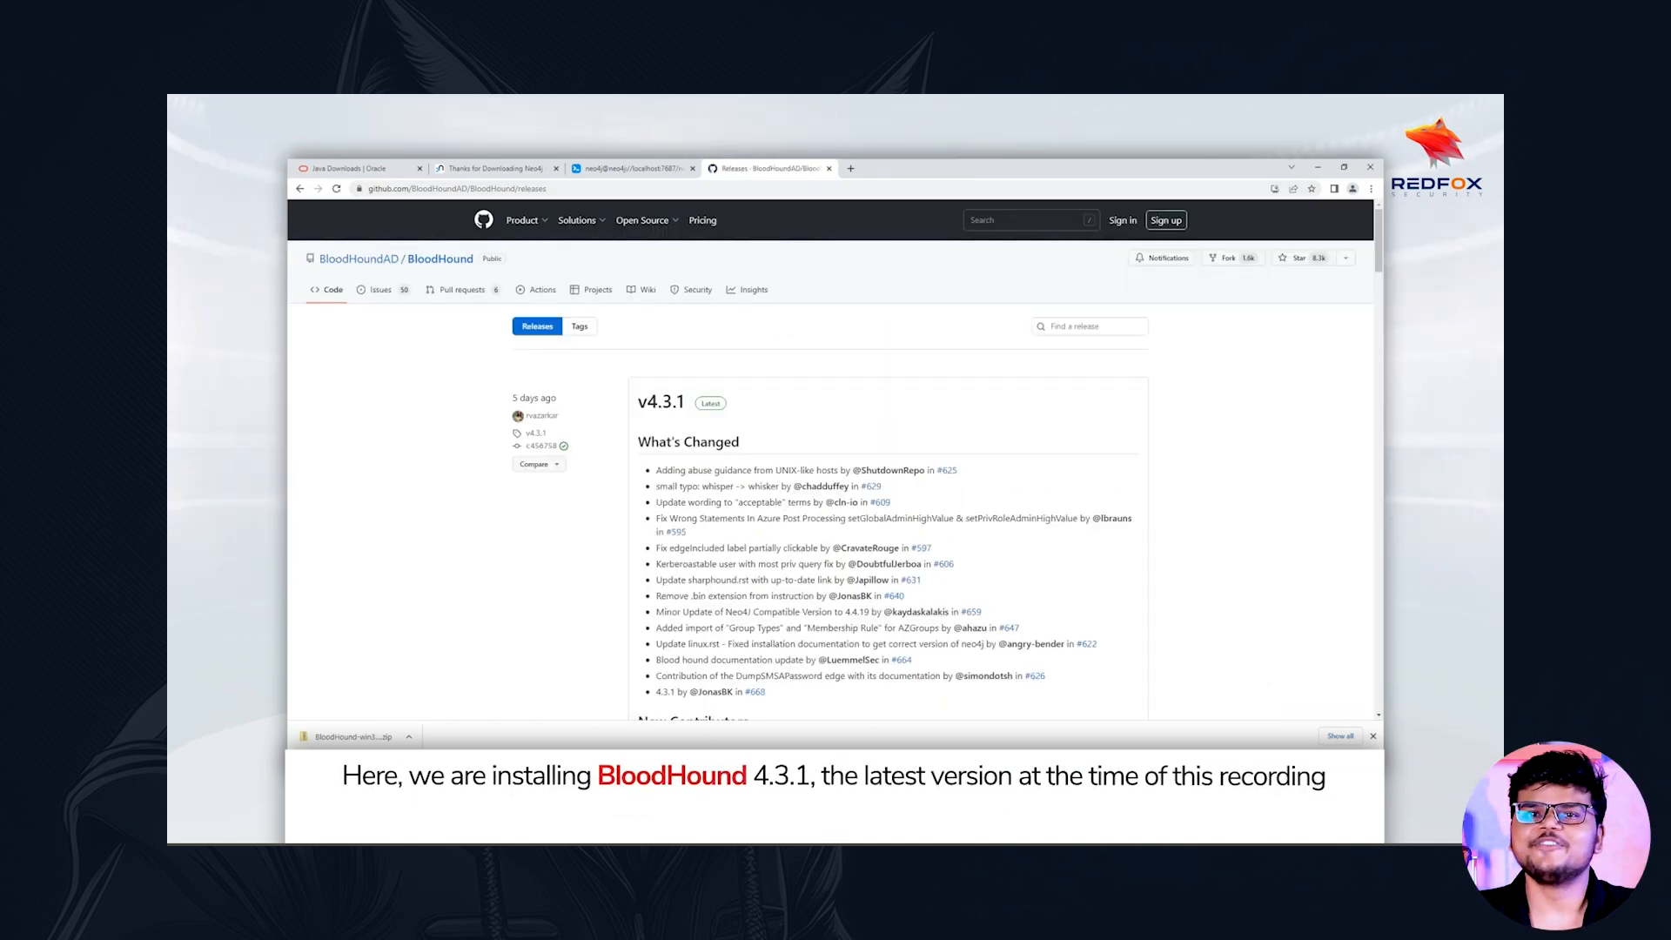
Download BloodHound-win32-x64.zip from the assets of the BloodHound v4.3.1 release
scroll(832, 462, down, 8)
scroll(888, 461, down, 3)
click(662, 576)
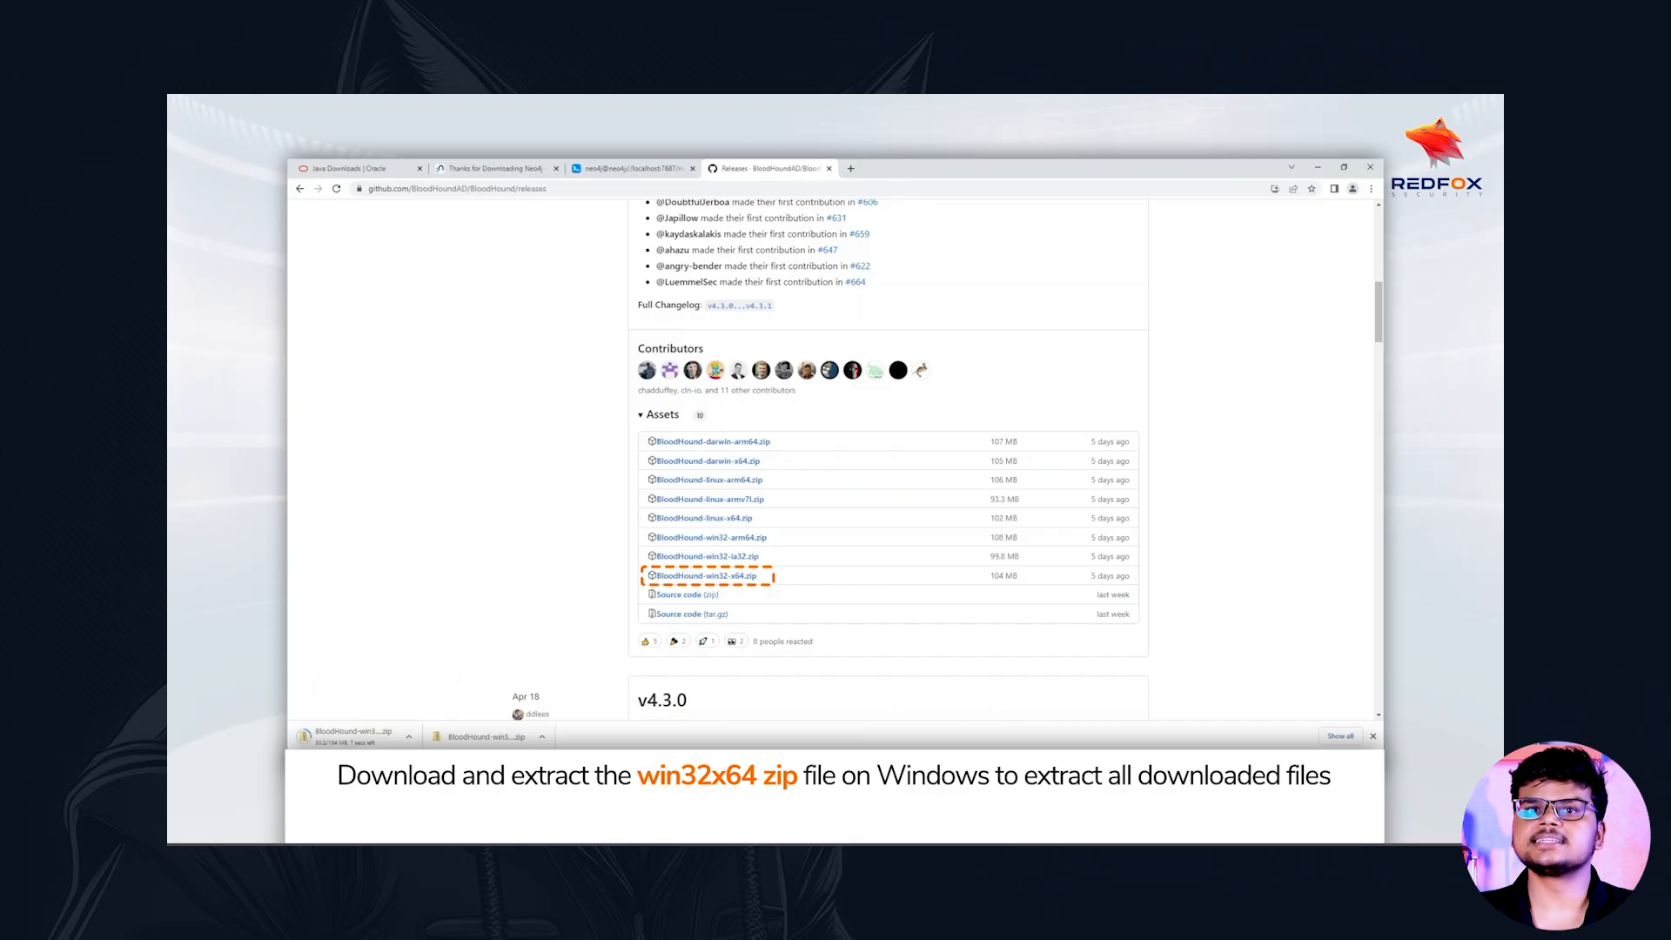
Switch to the Downloads folder in File Explorer and extract the BloodHound-win32-x64 zip archive to the suggested destination folder
mouse_move(522, 762)
click(522, 712)
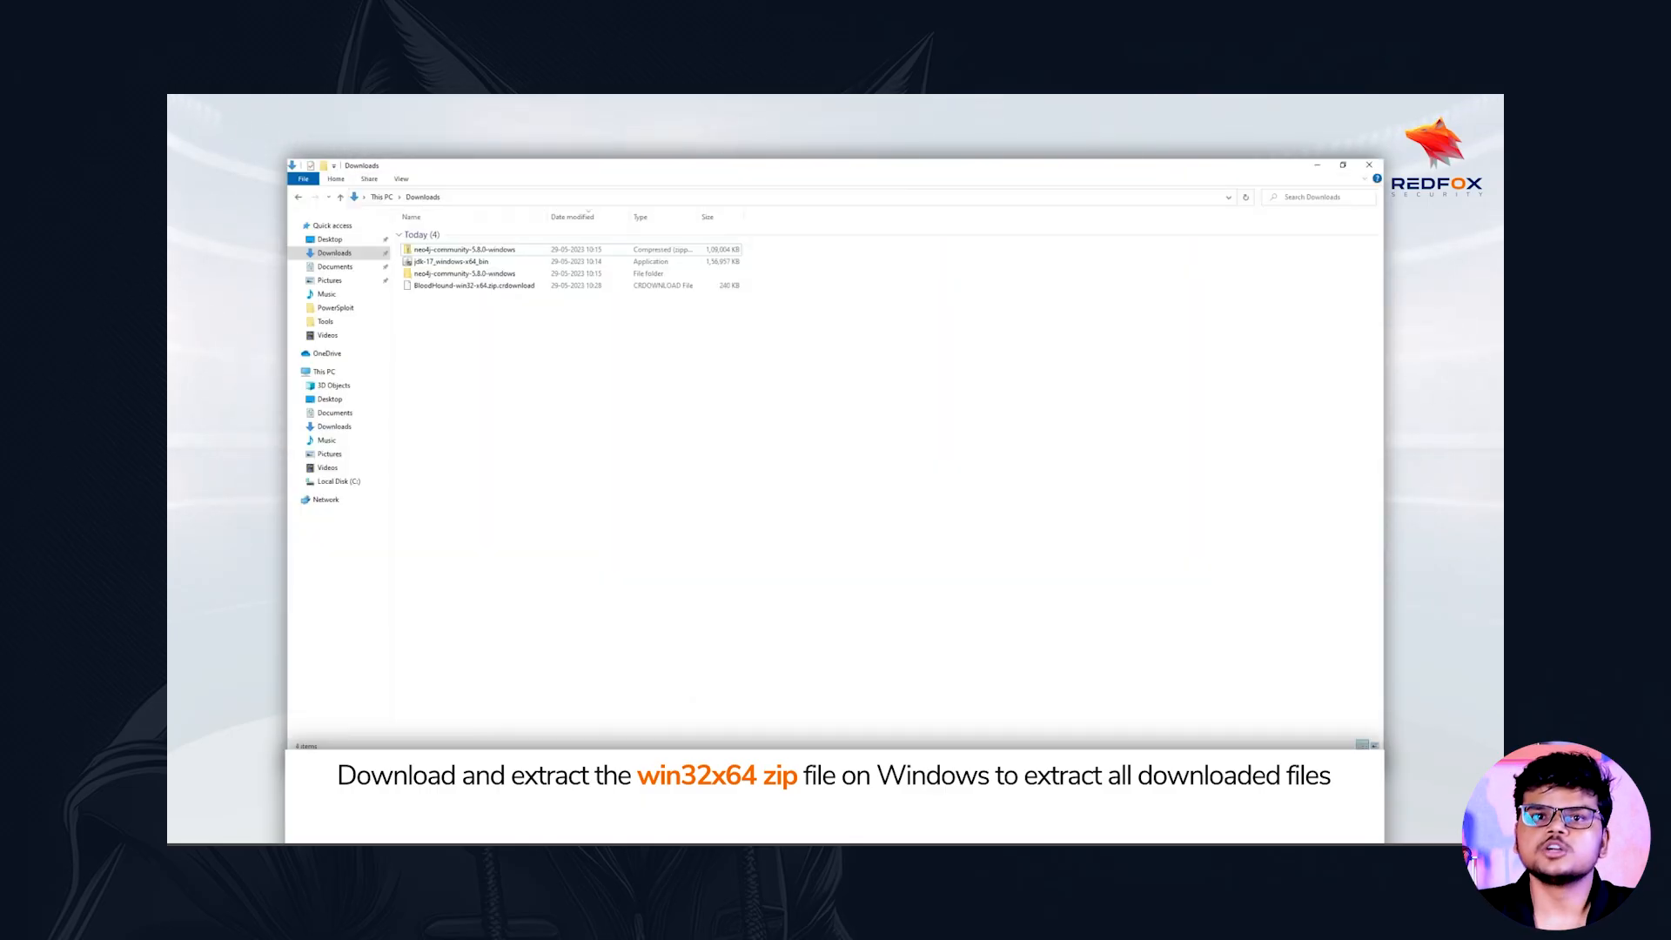
click(496, 286)
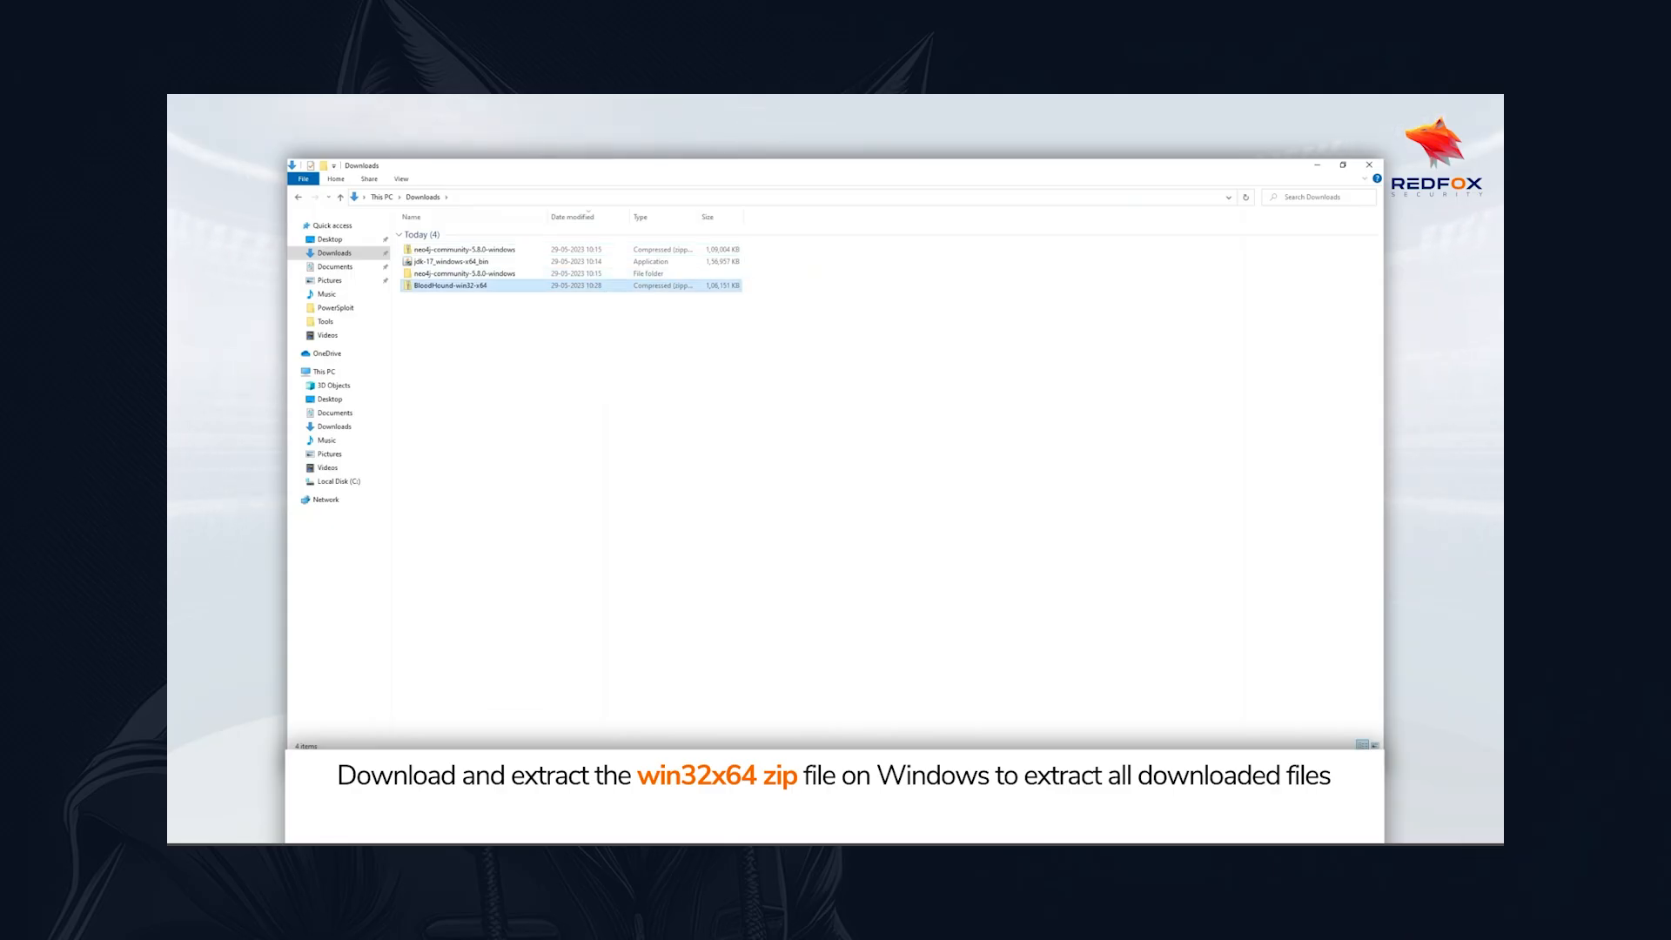
right_click(495, 286)
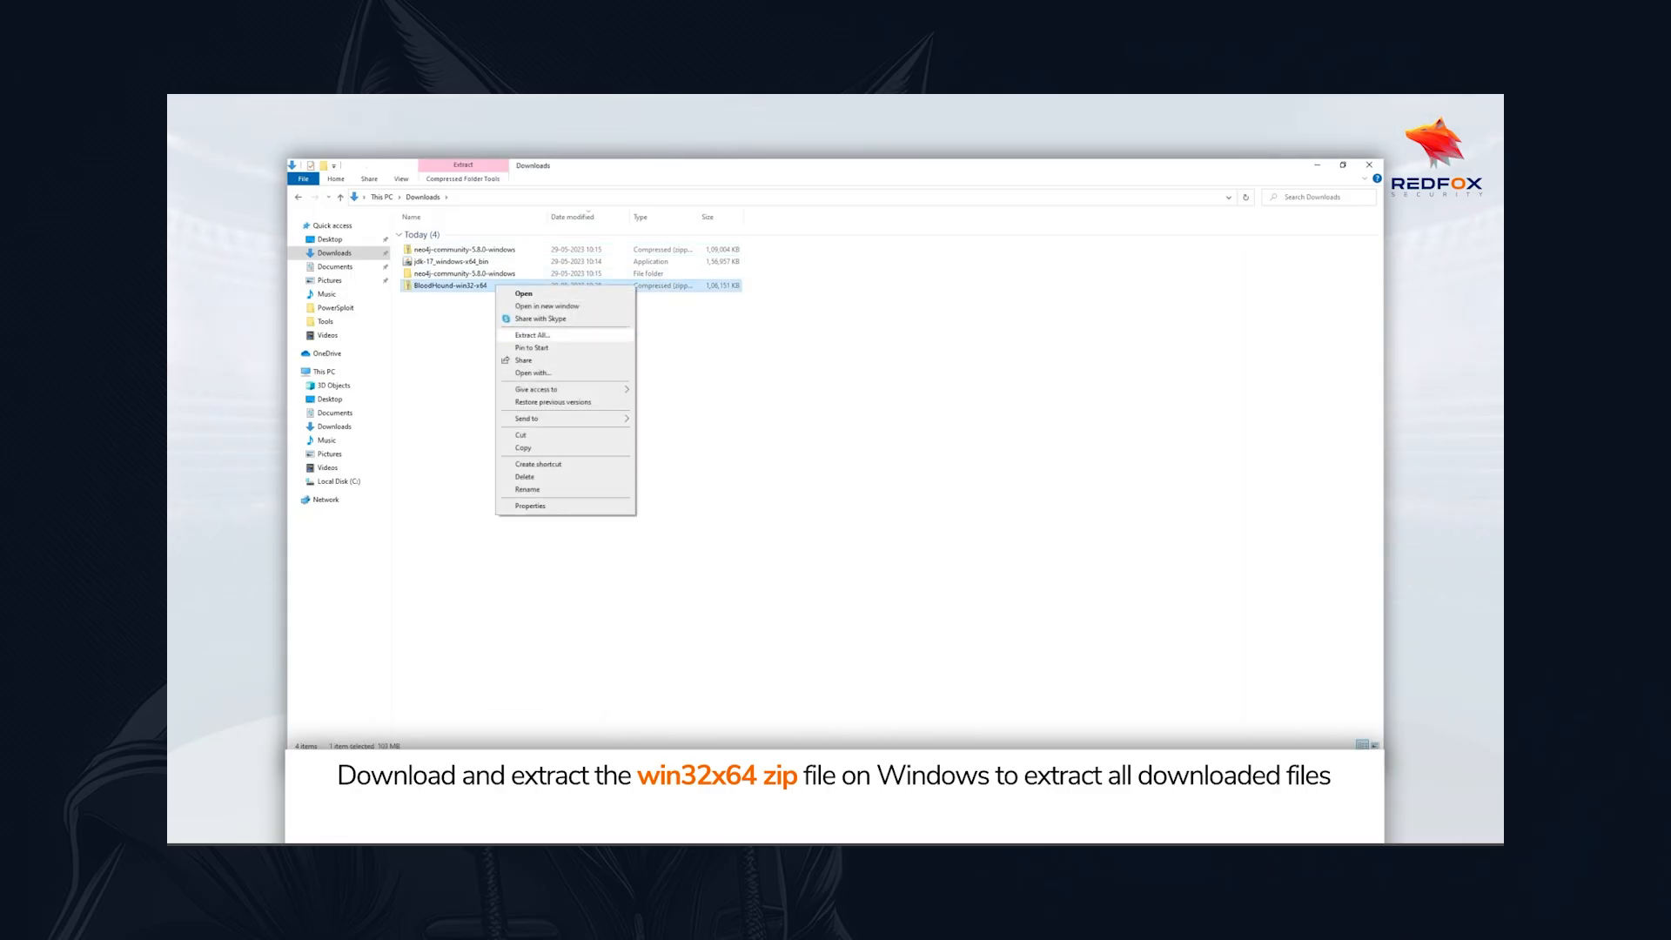
click(532, 335)
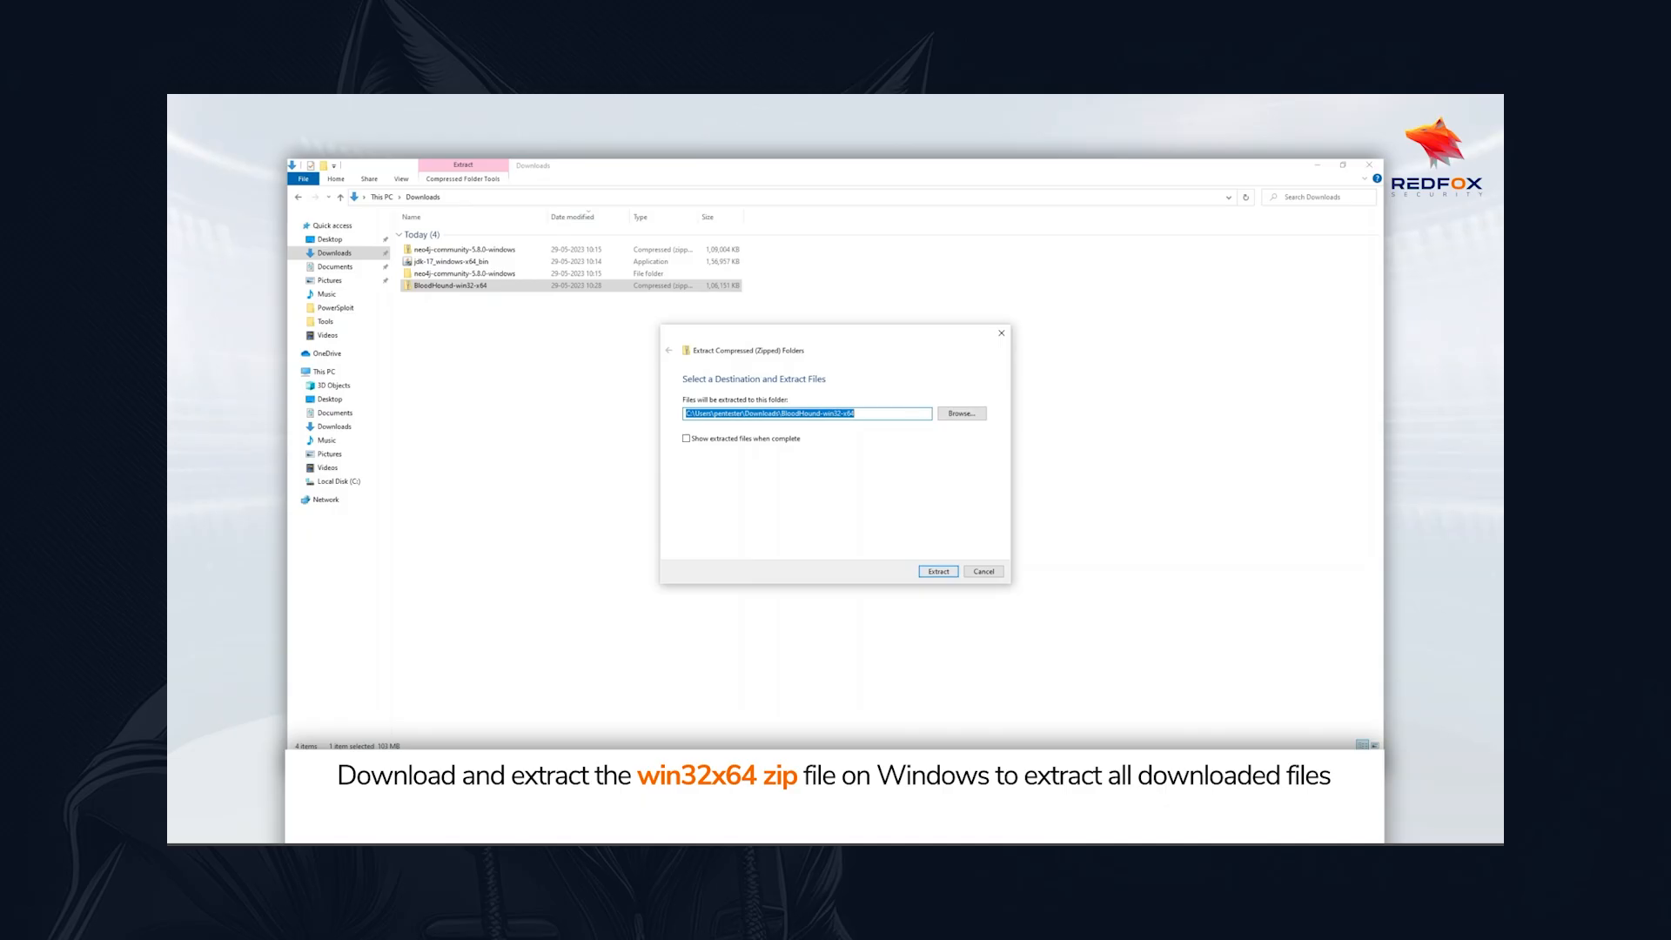
key(Return)
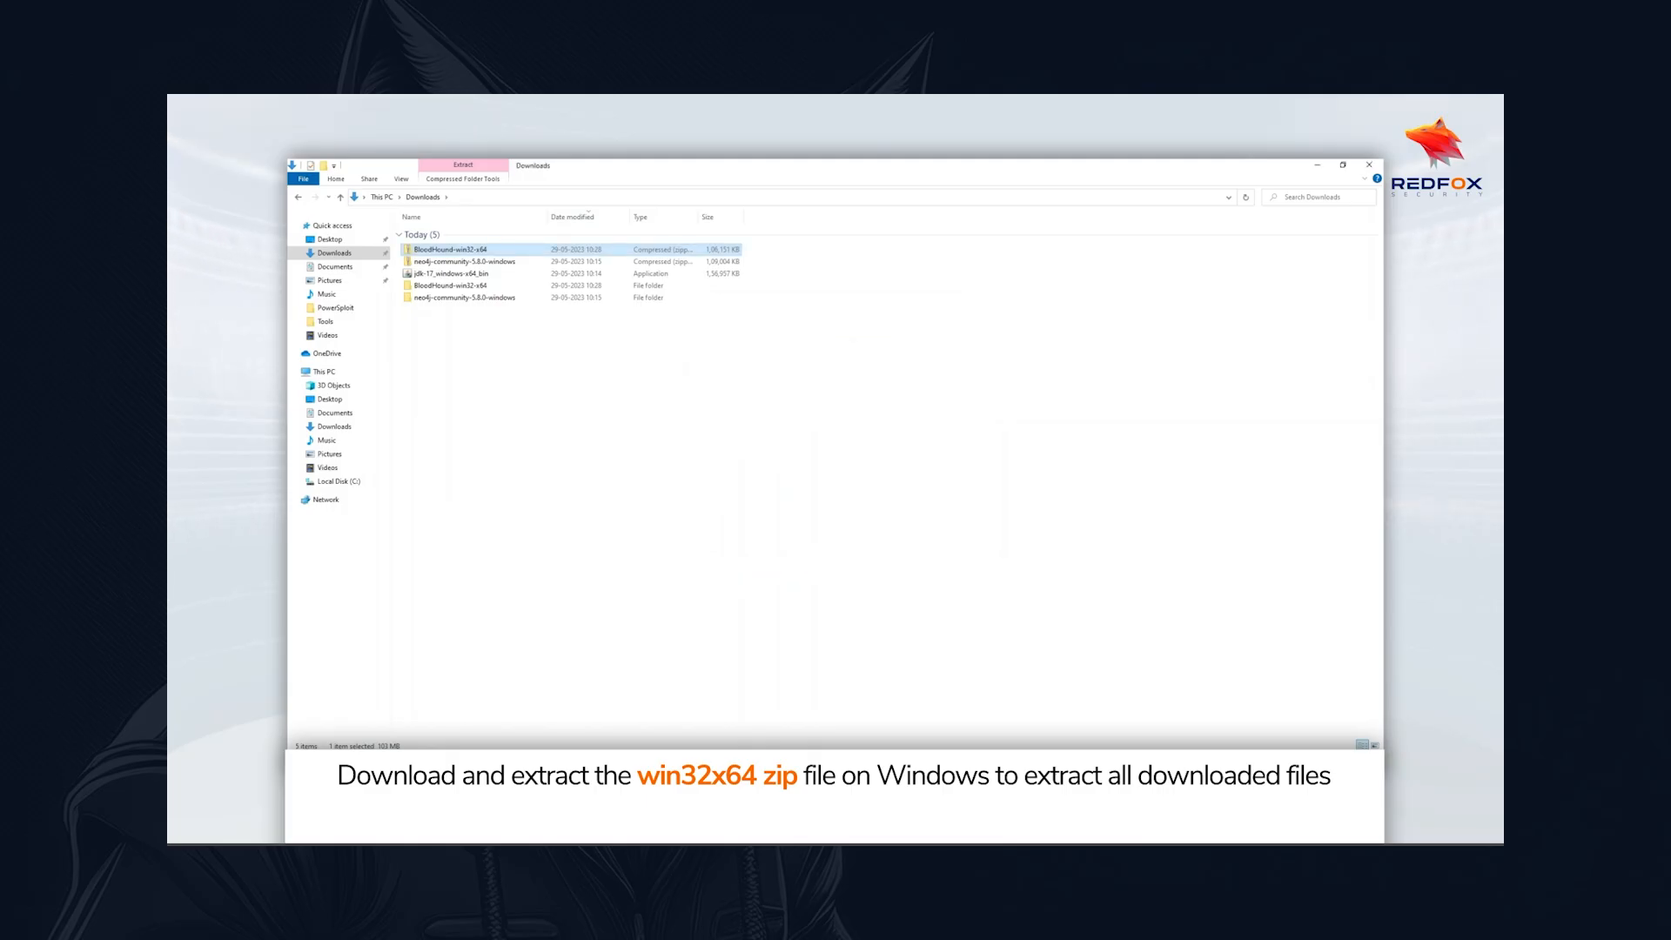
Launch the BloodHound application from the inner extracted BloodHound-win32-x64 folder, choosing to run it anyway despite the SmartScreen block
double_click(450, 285)
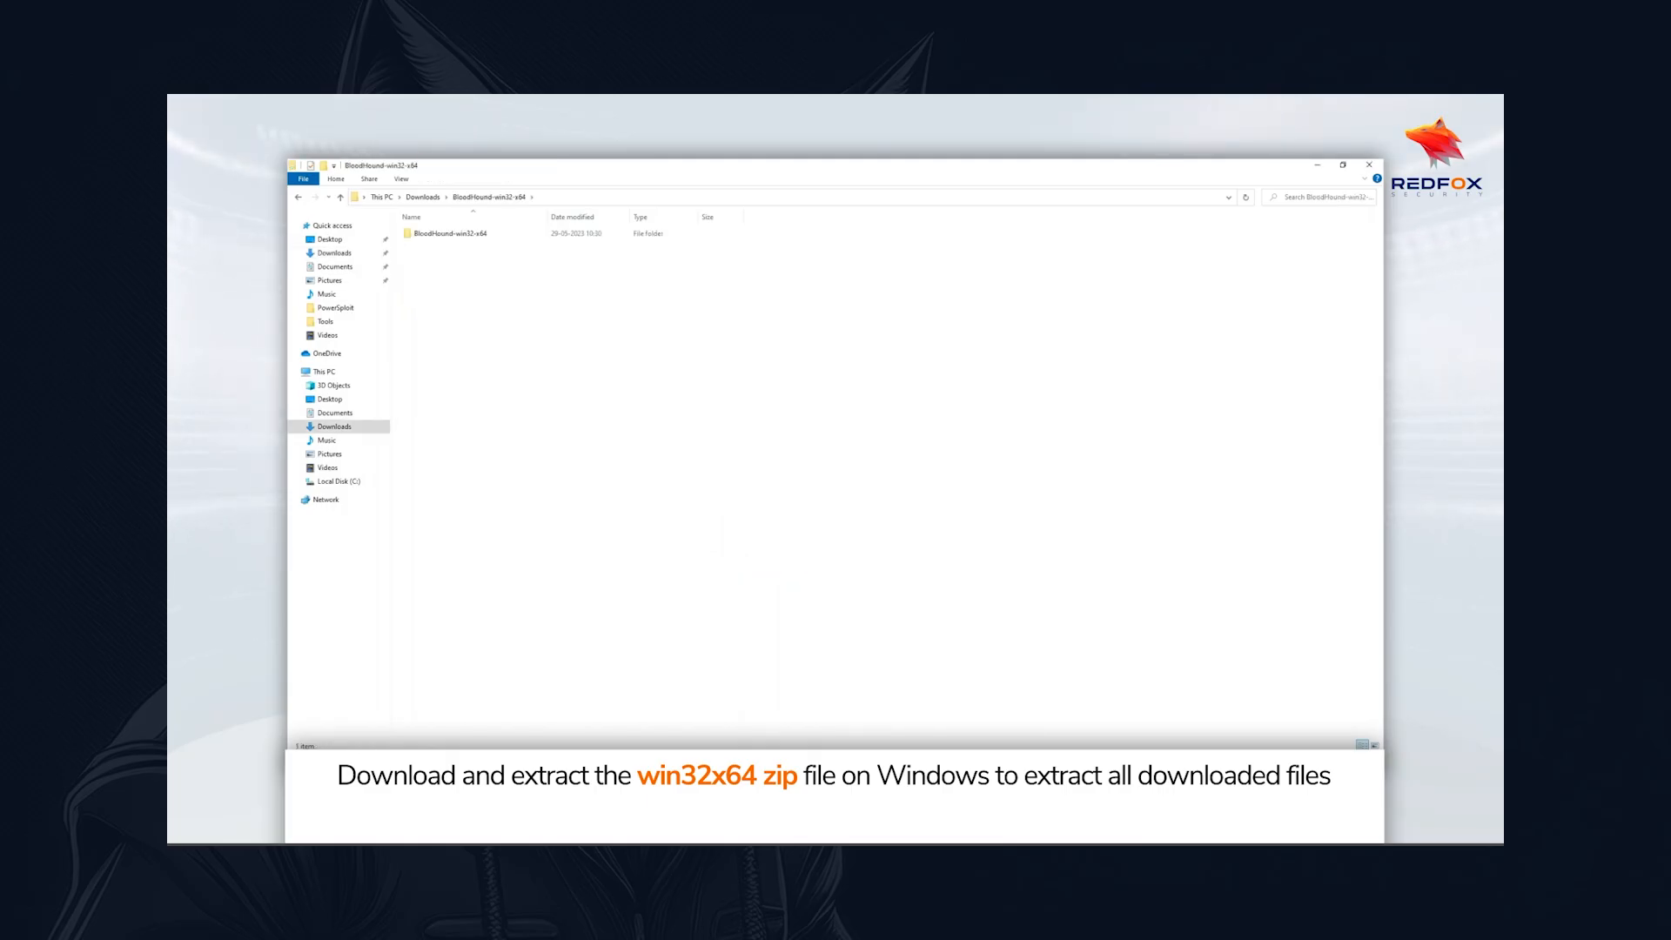
double_click(450, 234)
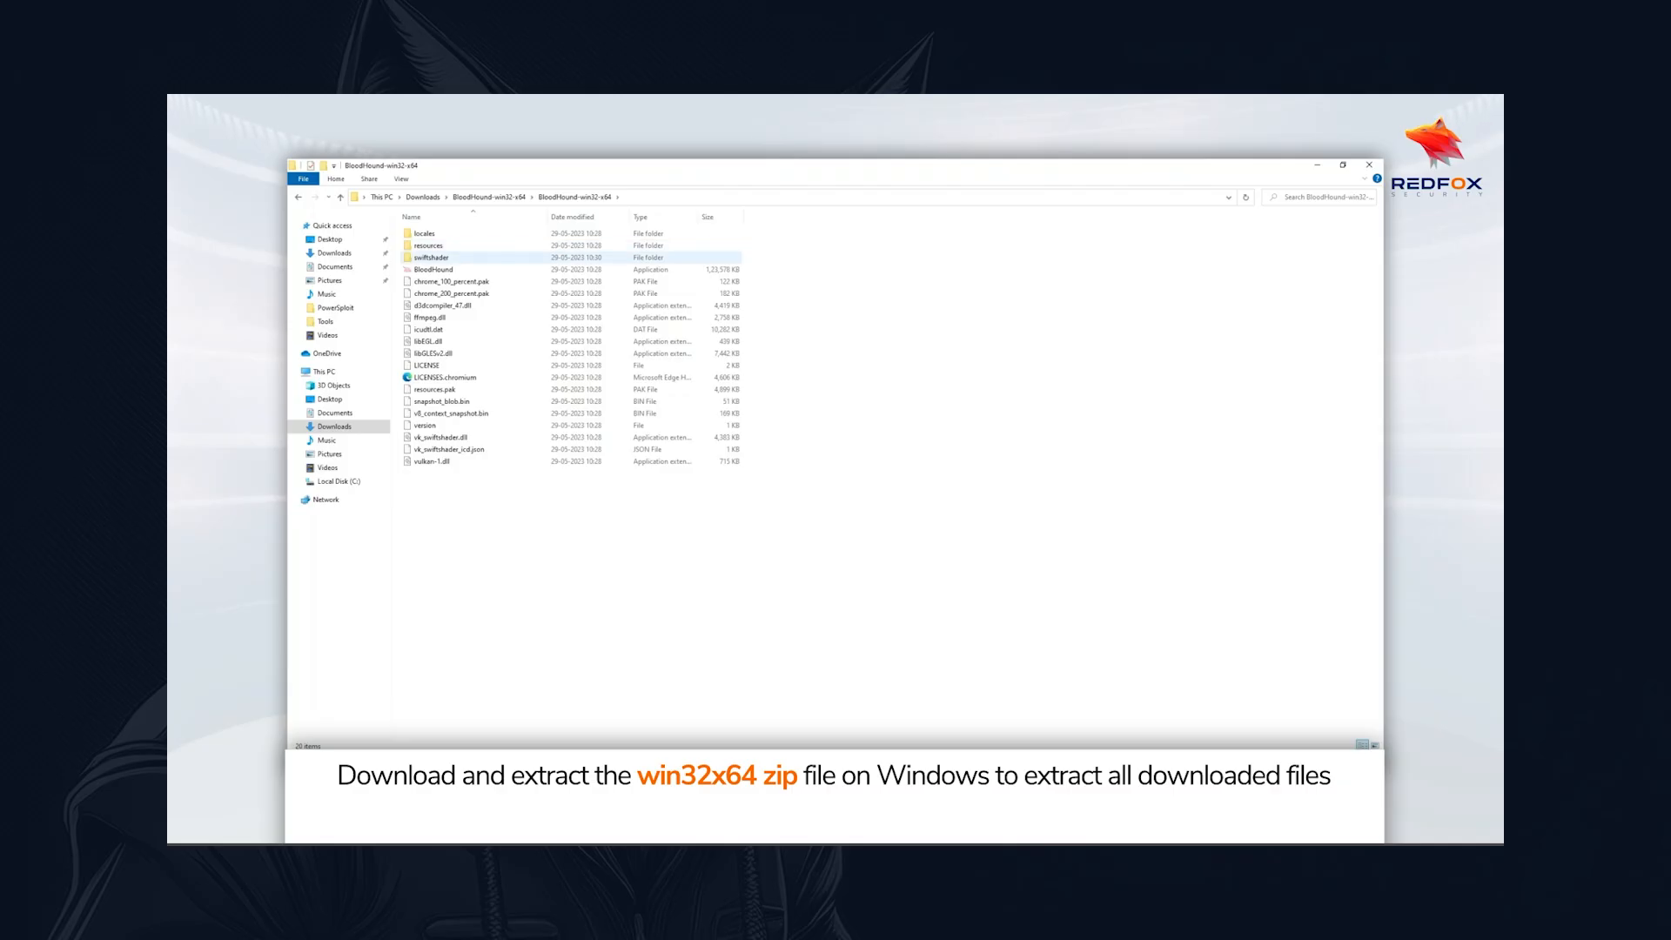
double_click(442, 270)
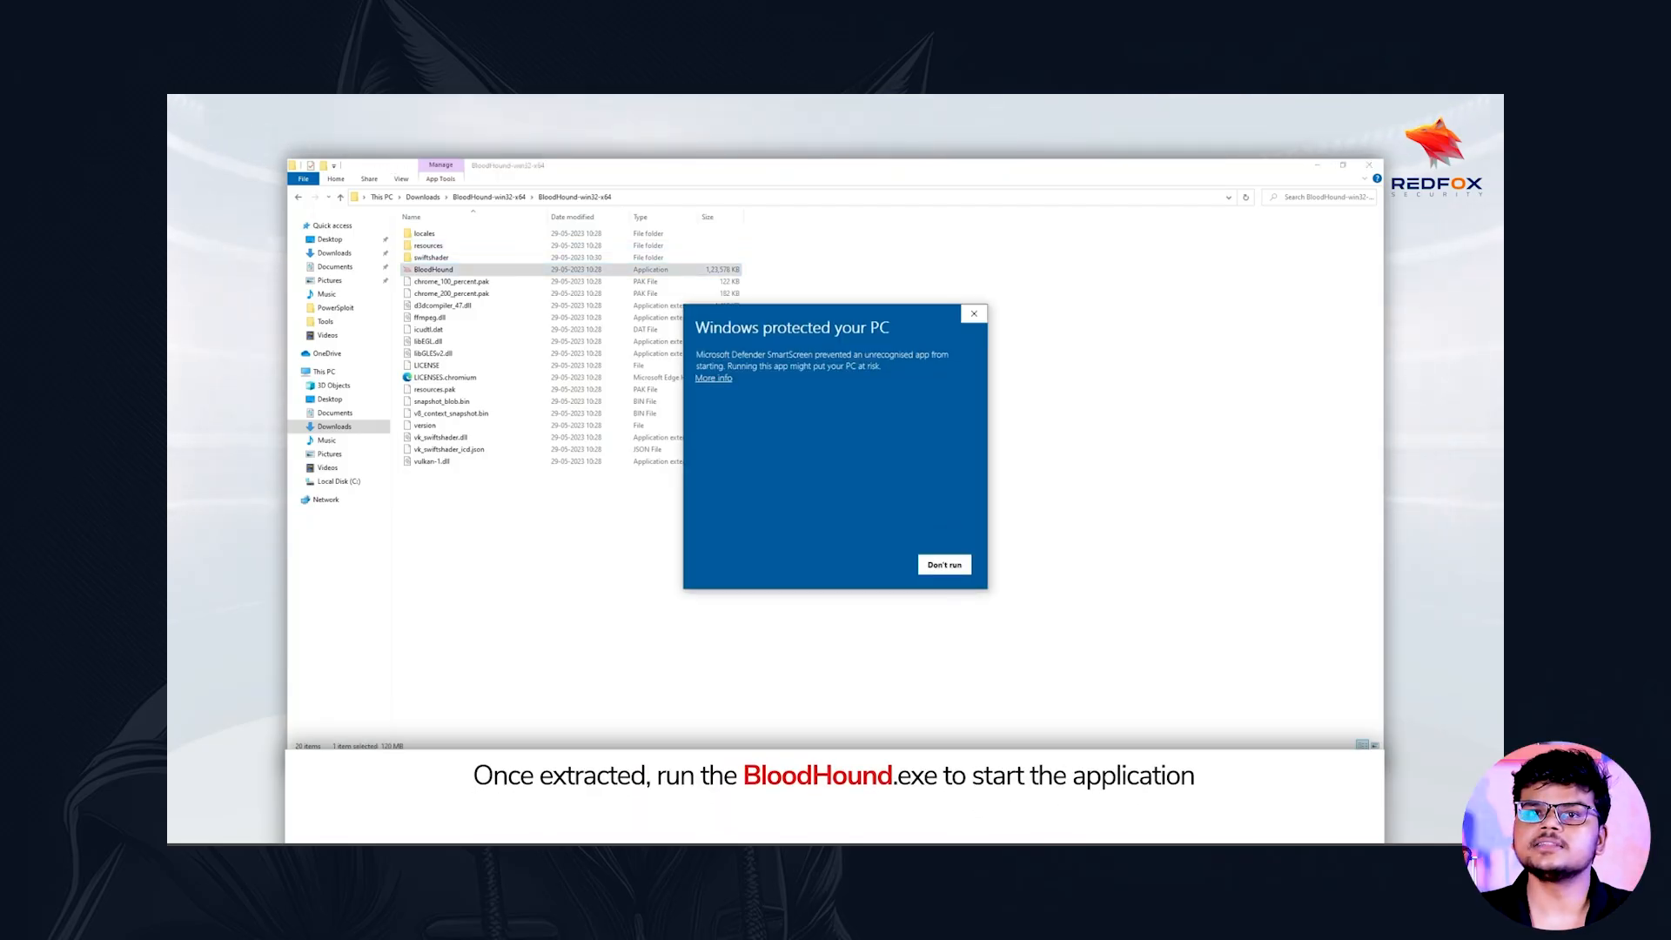
click(714, 378)
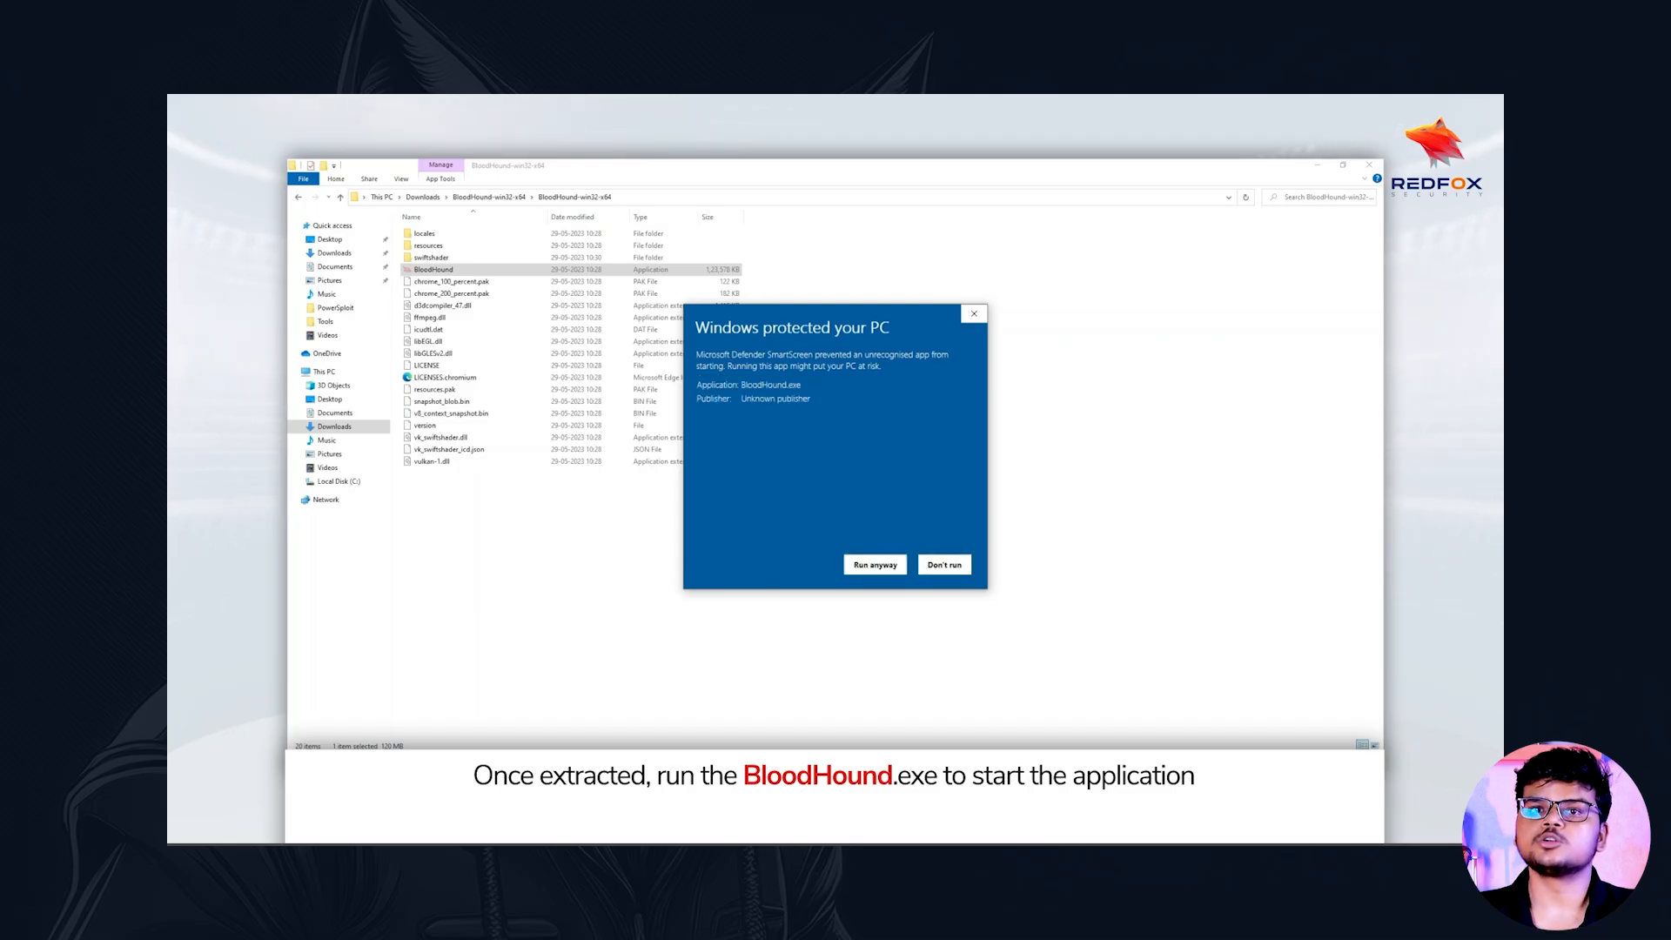
click(875, 565)
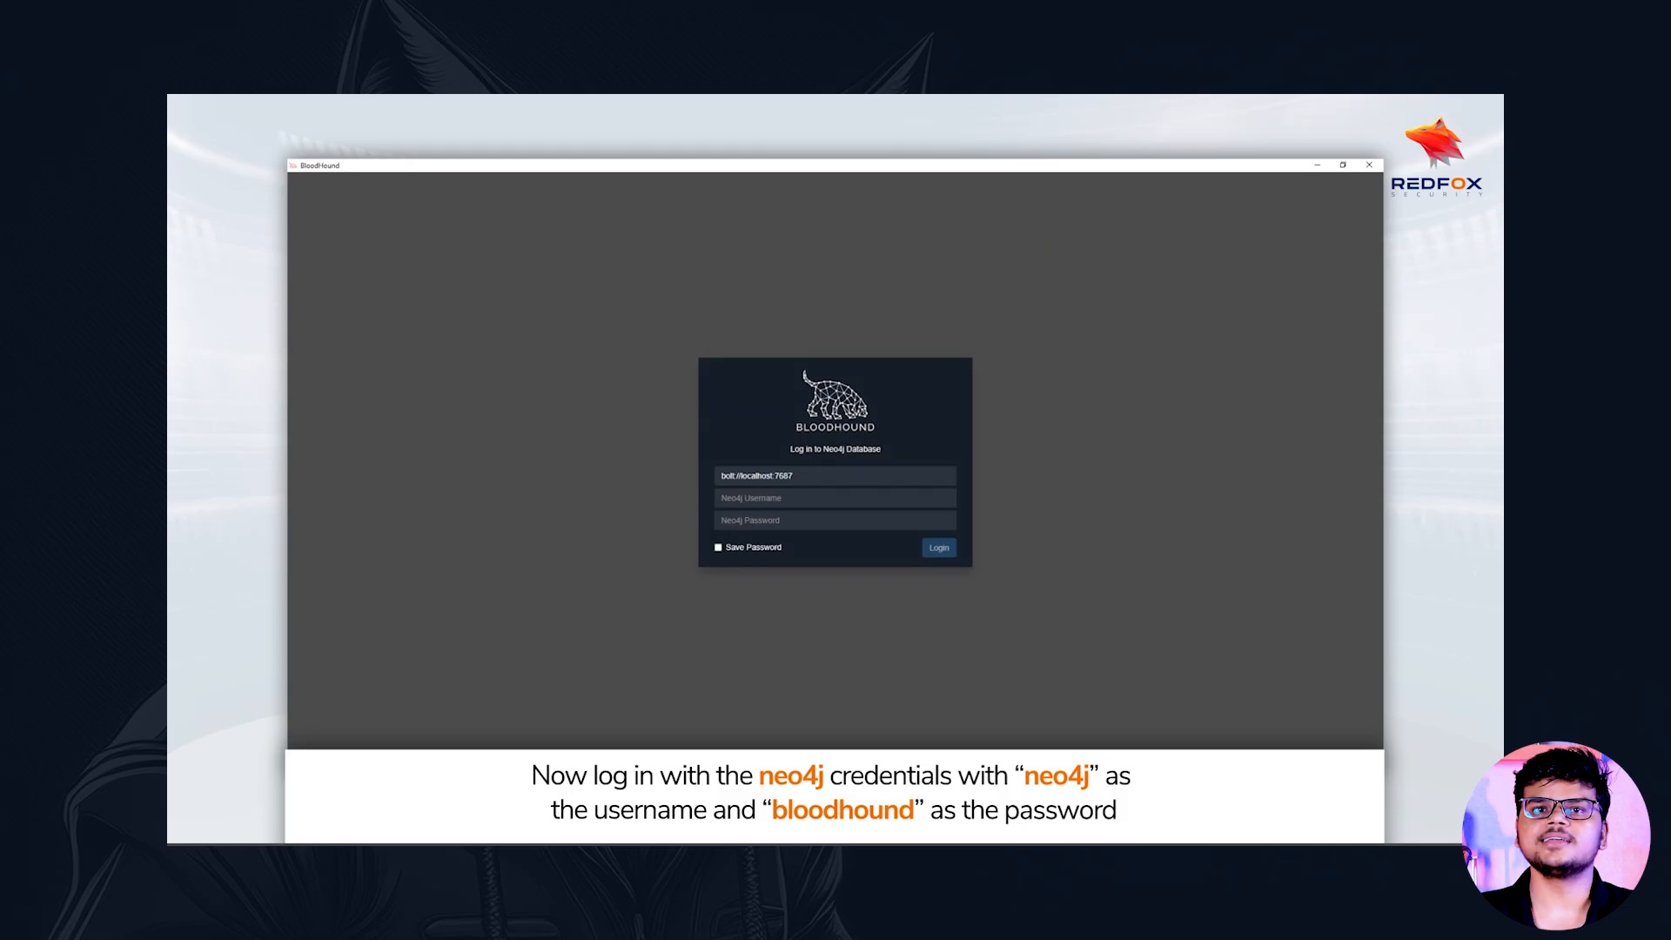
Try to log in to the Neo4j database with username neo4j and the account password, with Save Password enabled
text(neo4j)
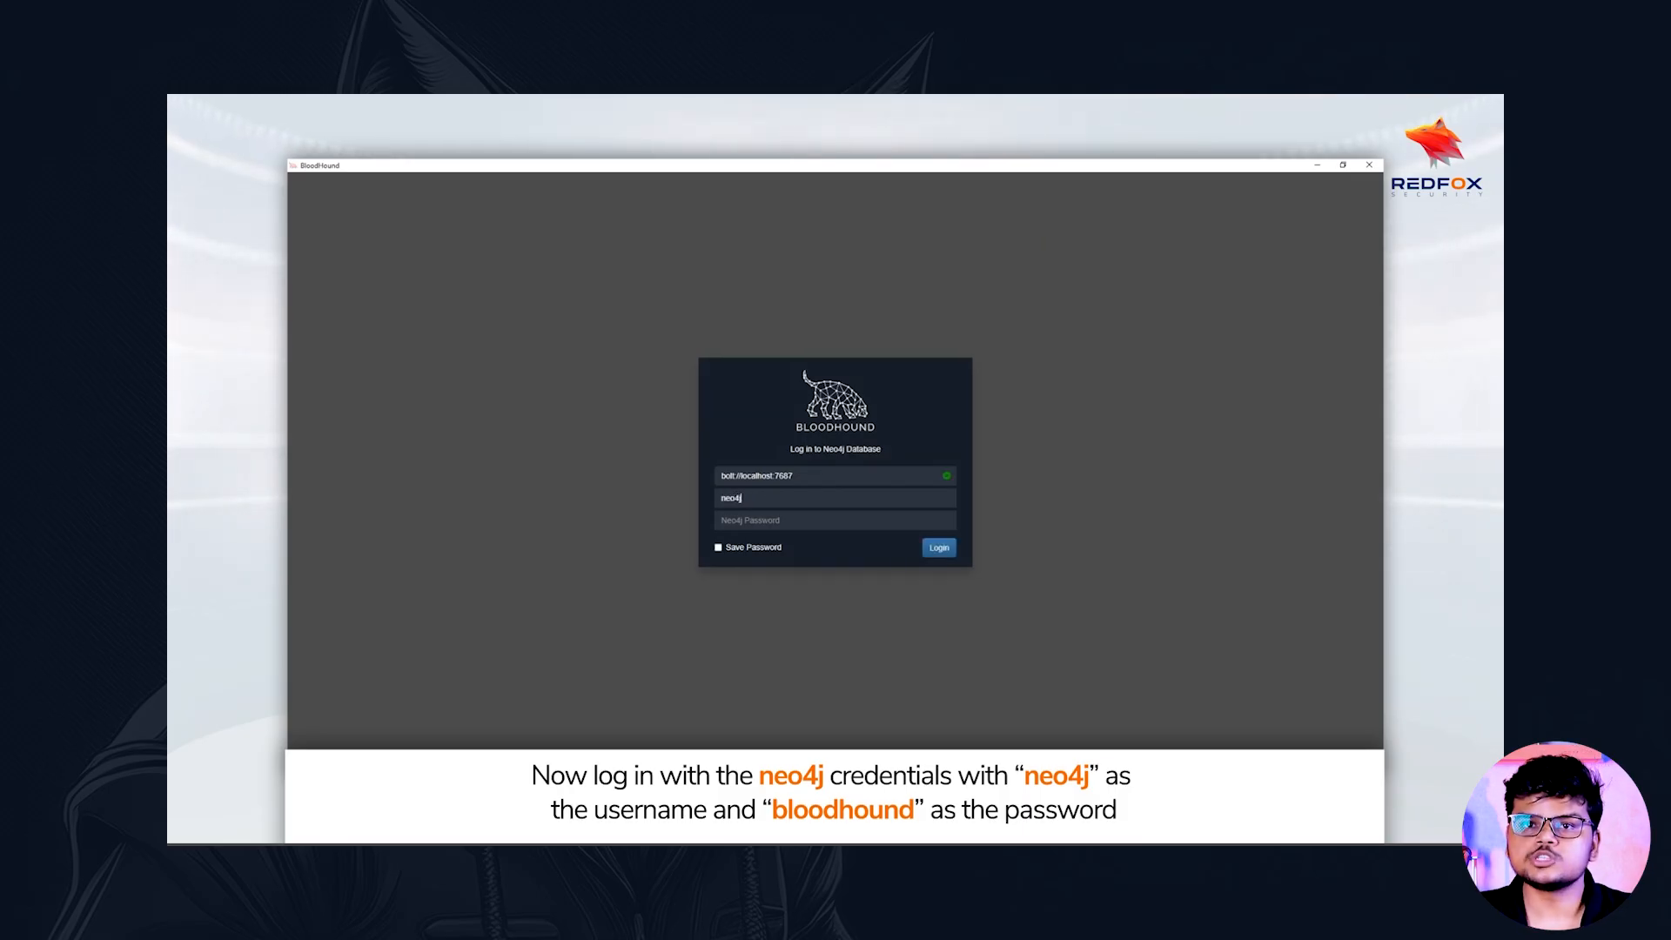
key(Tab)
text(bloo)
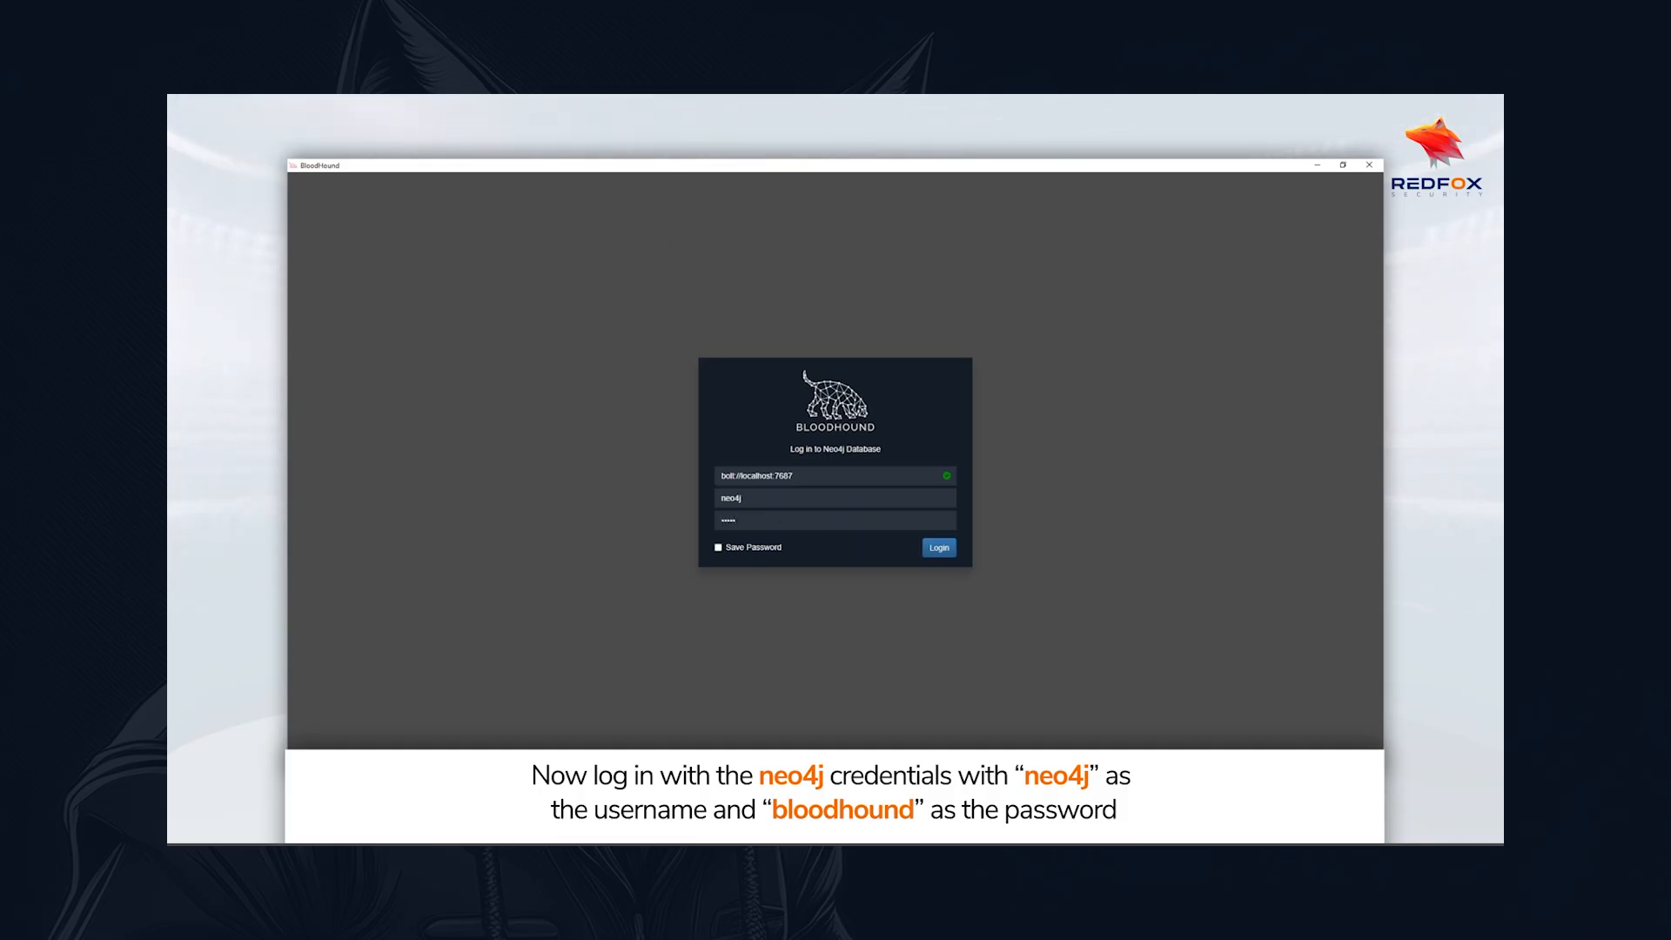
key(Return)
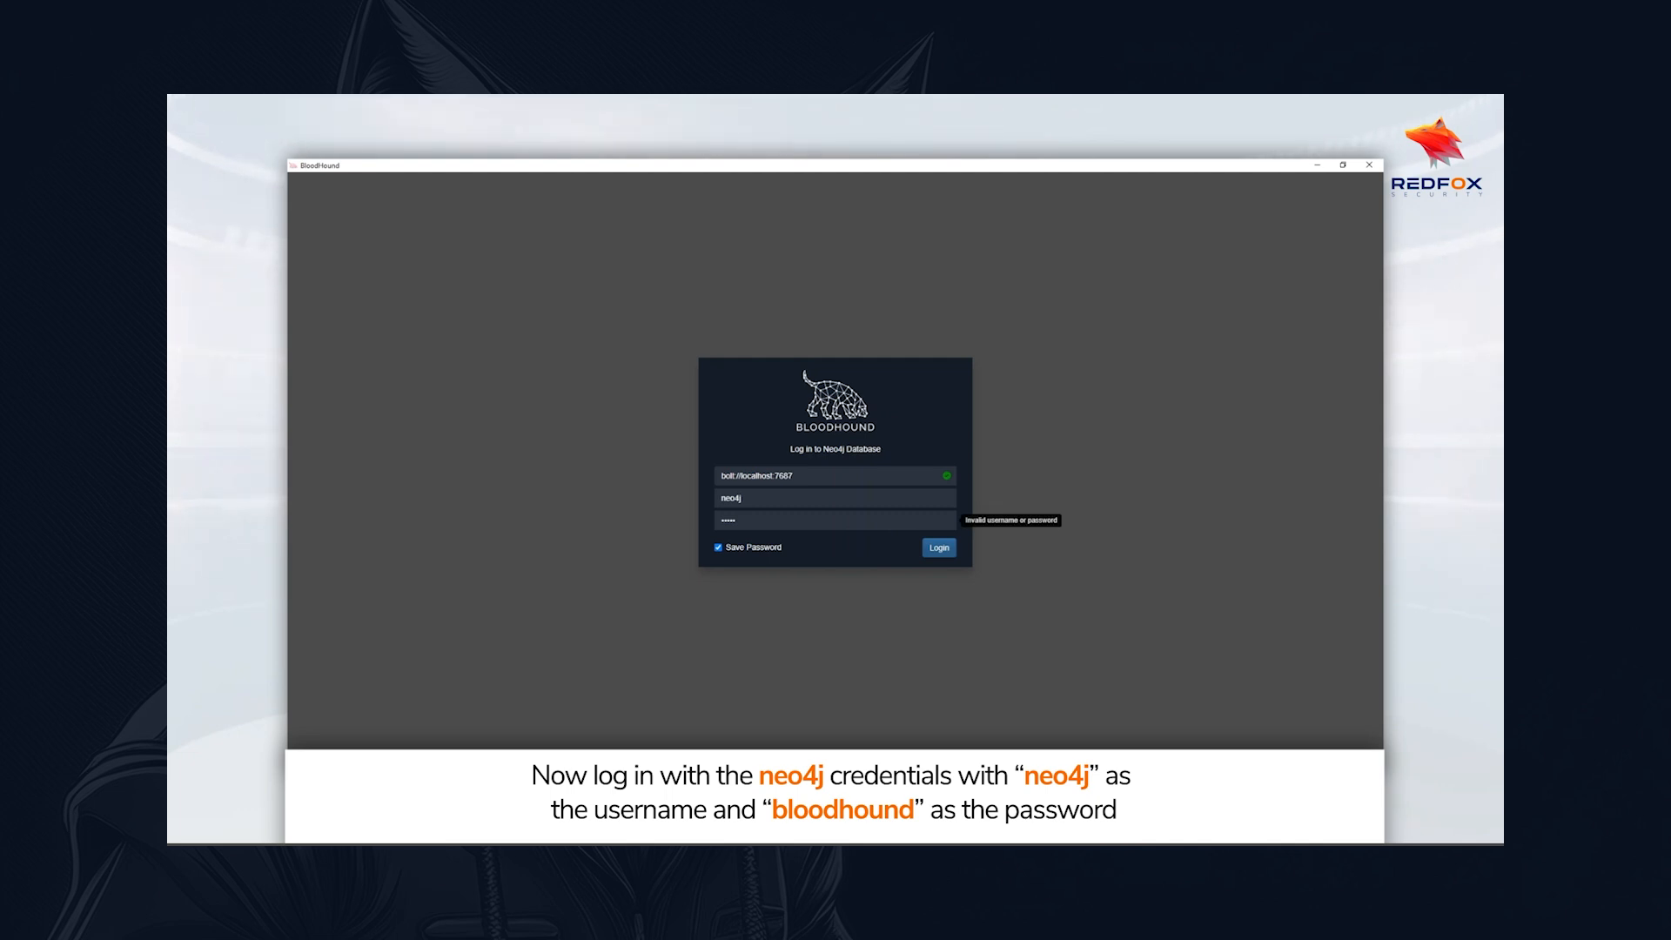
Replace the entry in the Neo4j password field with the correct account password and submit the login again
key(ctrl+a)
text(b)
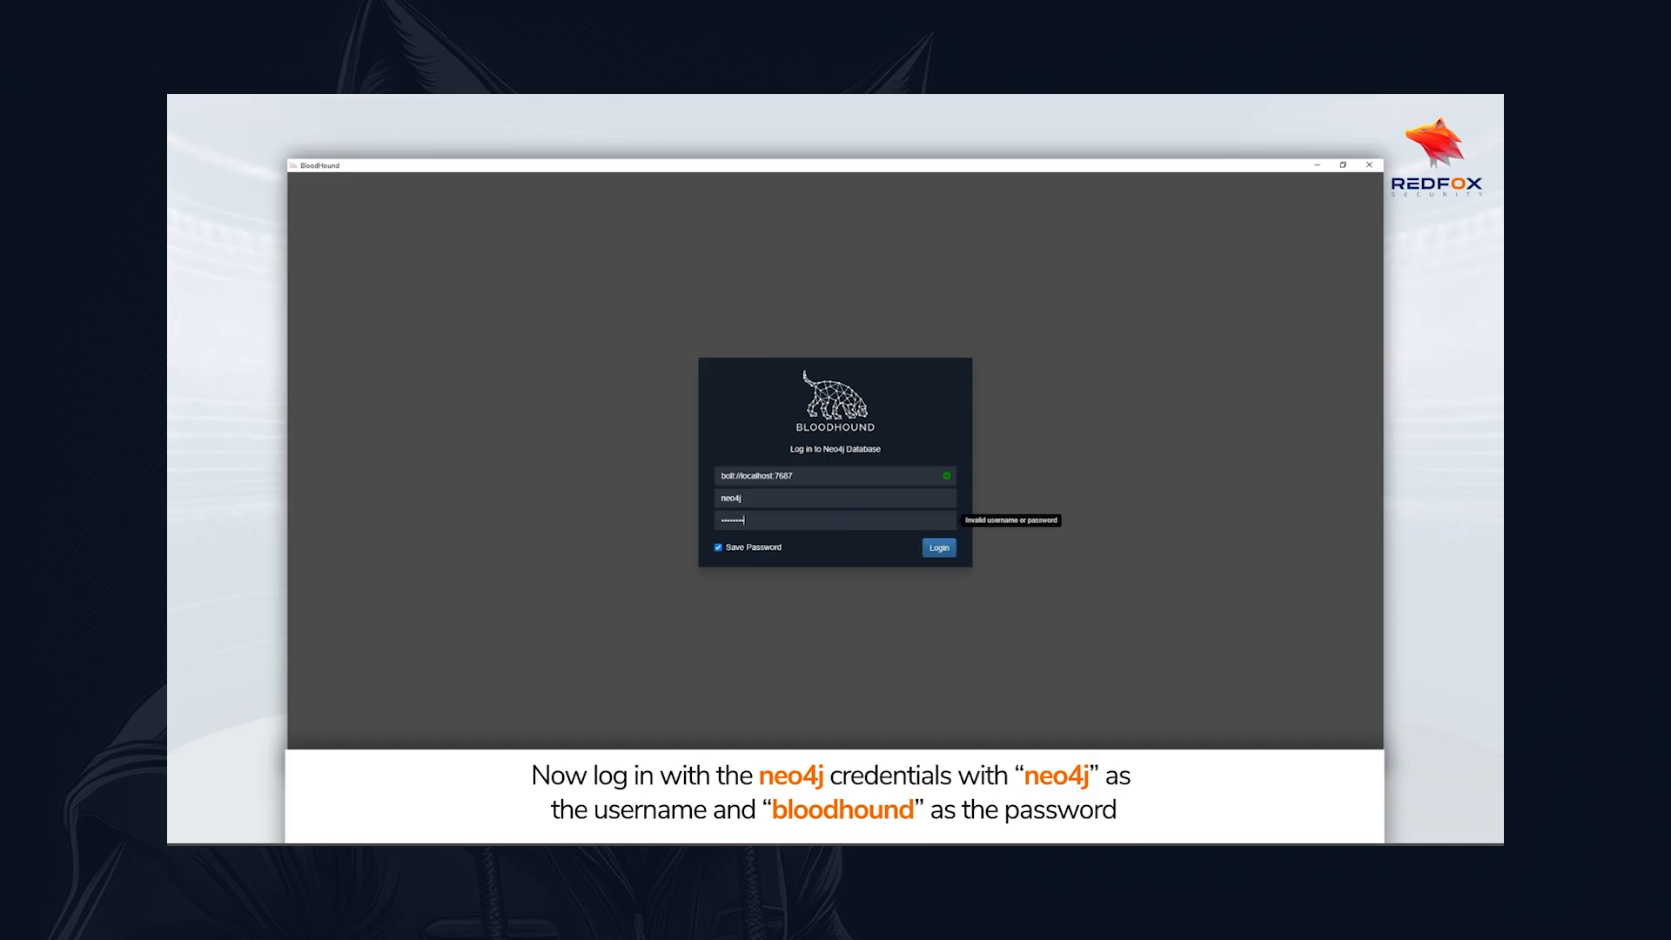
text(loodhound)
key(Return)
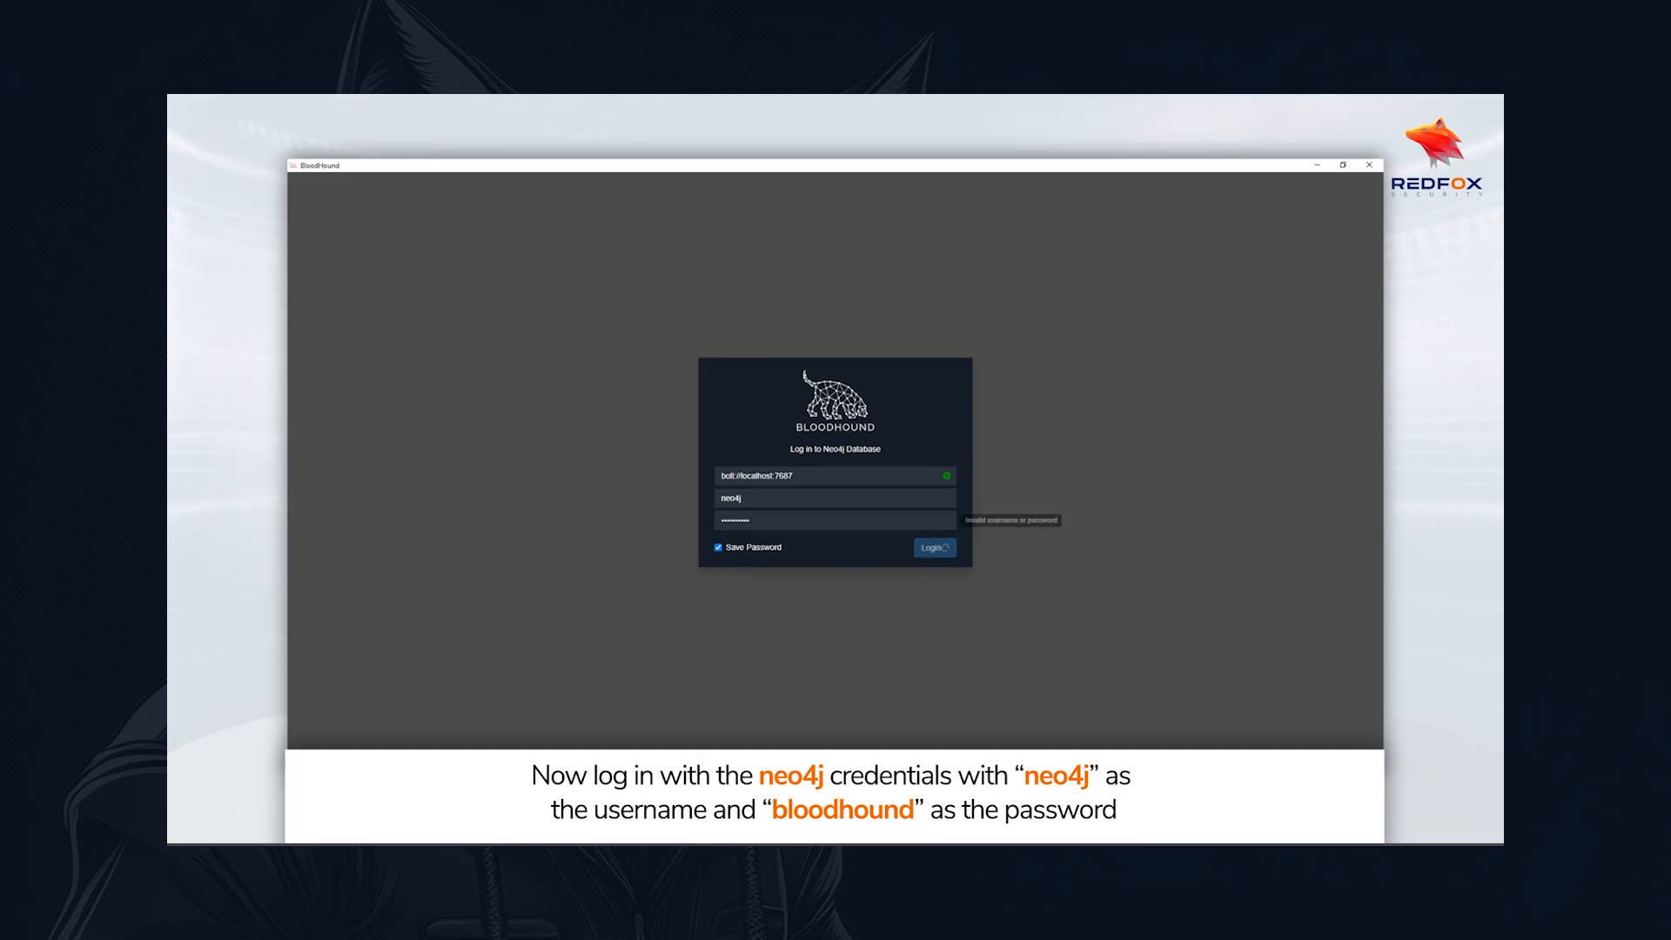
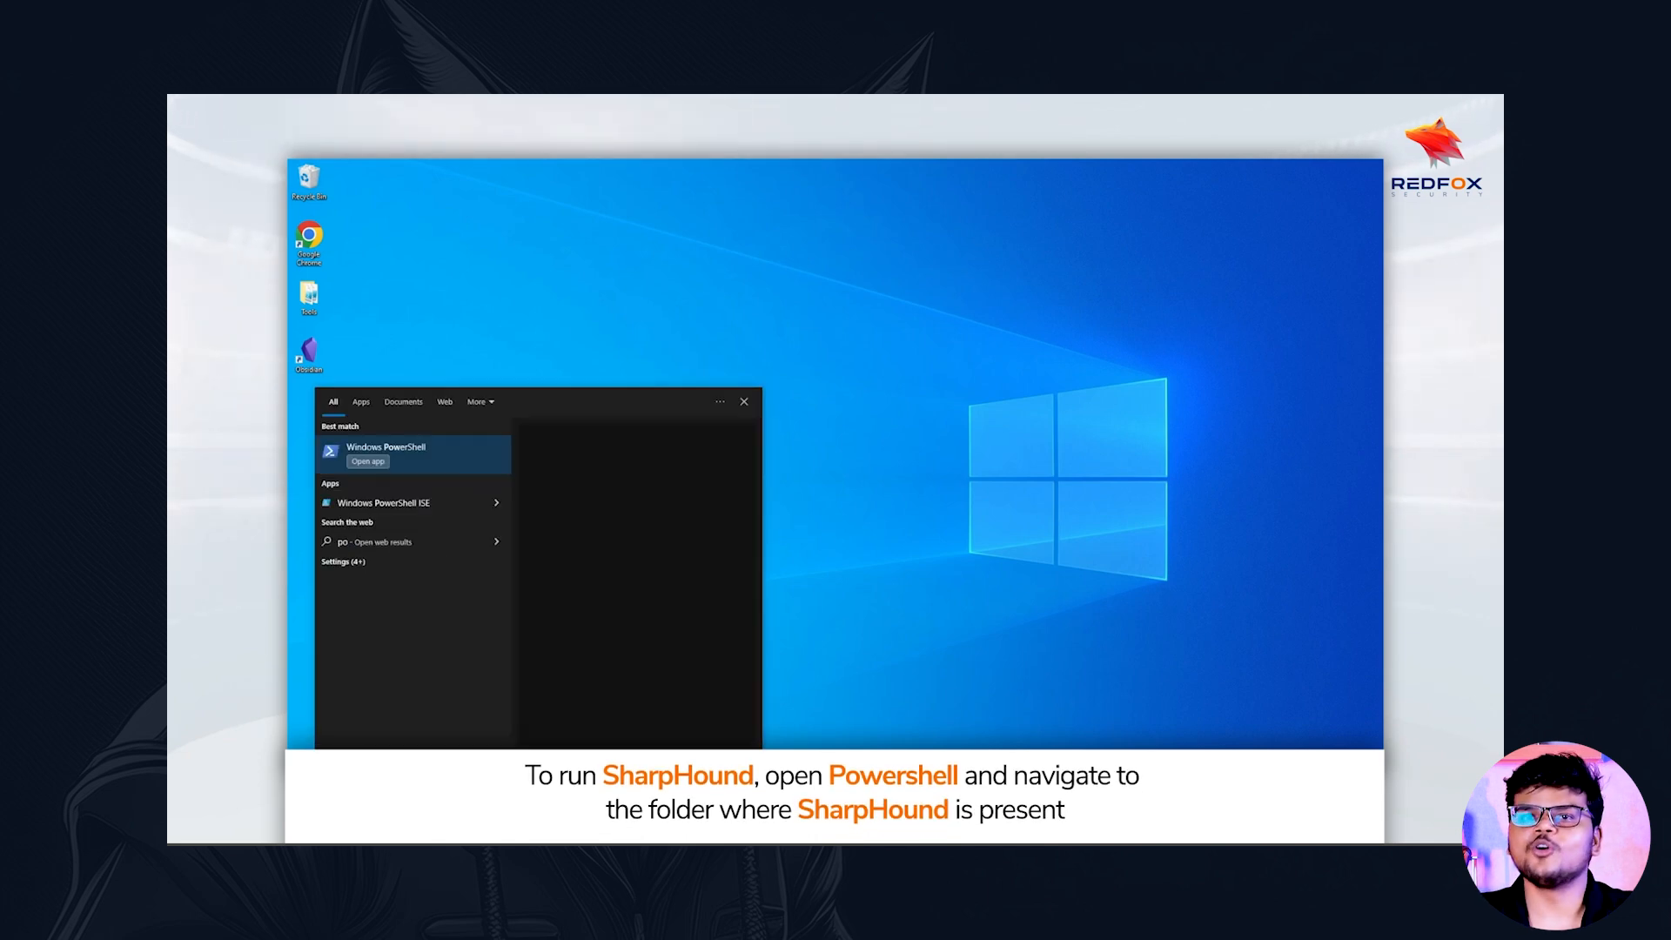
Launch Windows PowerShell from the Windows search results
click(459, 459)
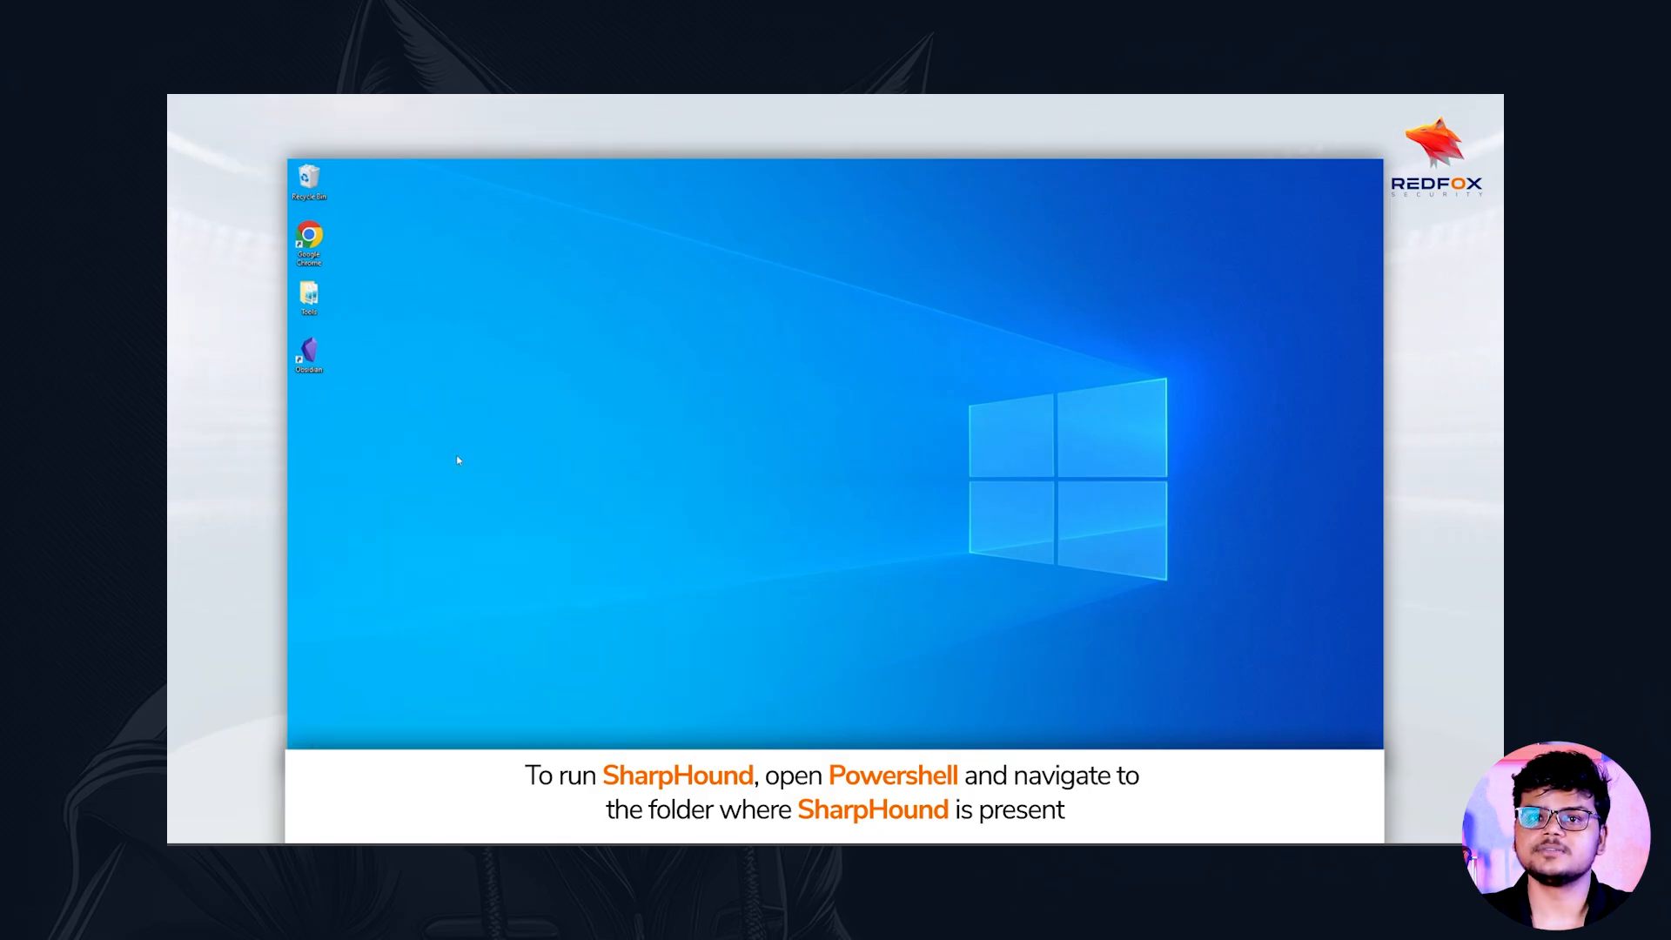
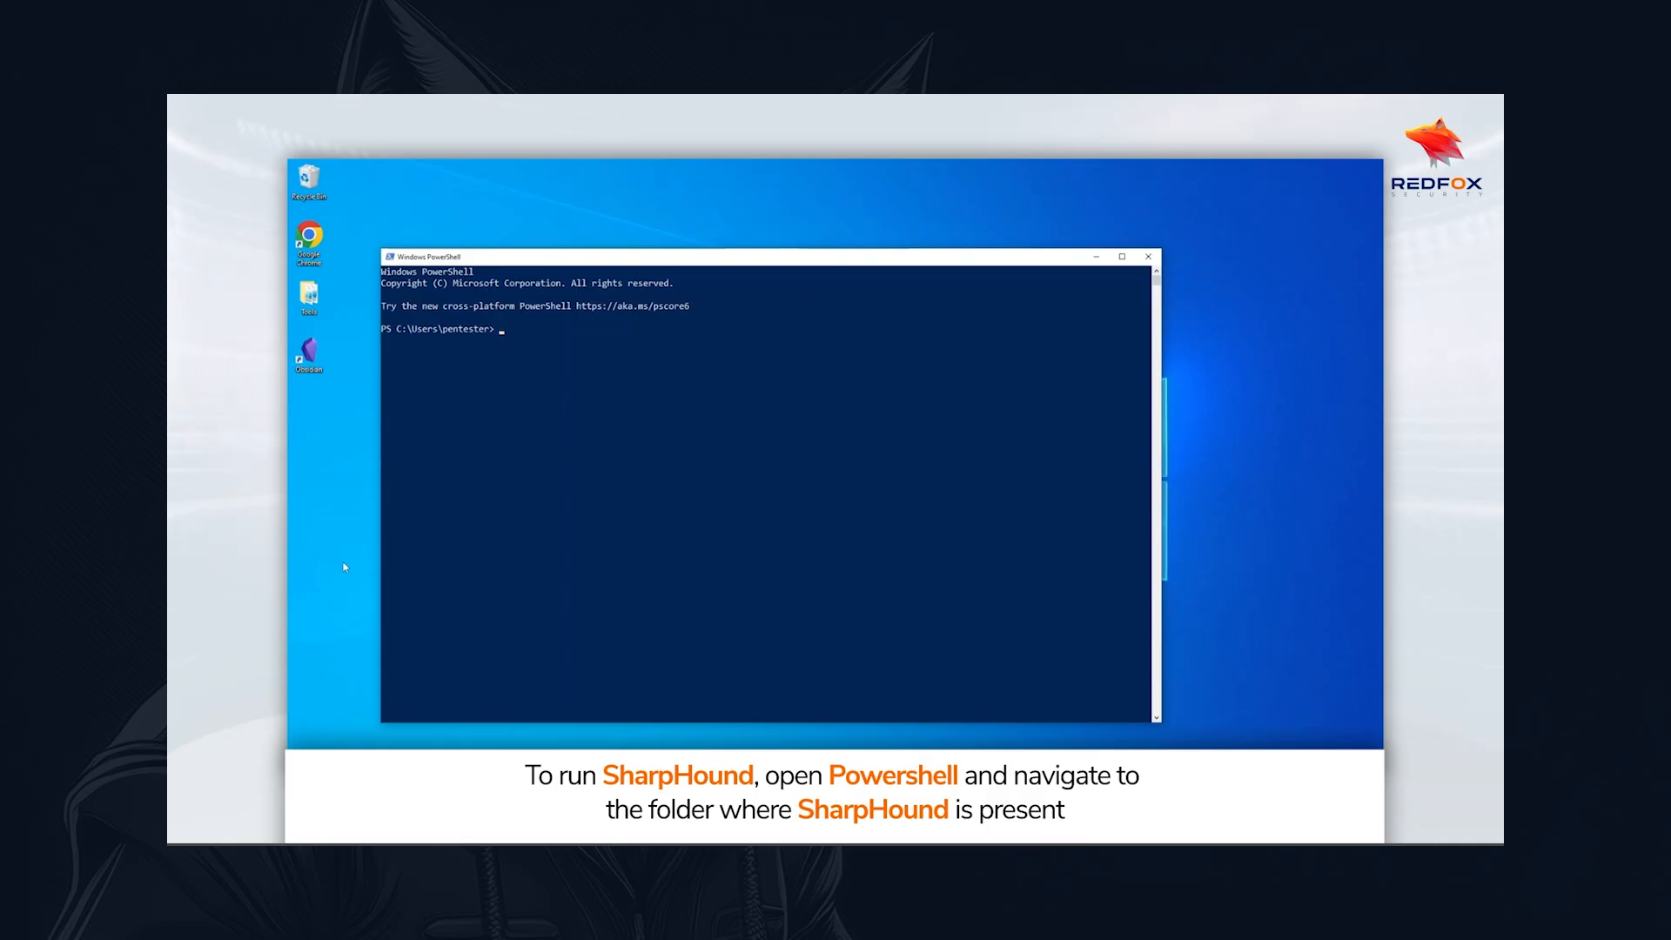
Enter a cd command with the path .\Desktop\Tools\ at the PowerShell prompt, without running it
text(cd Dwe)
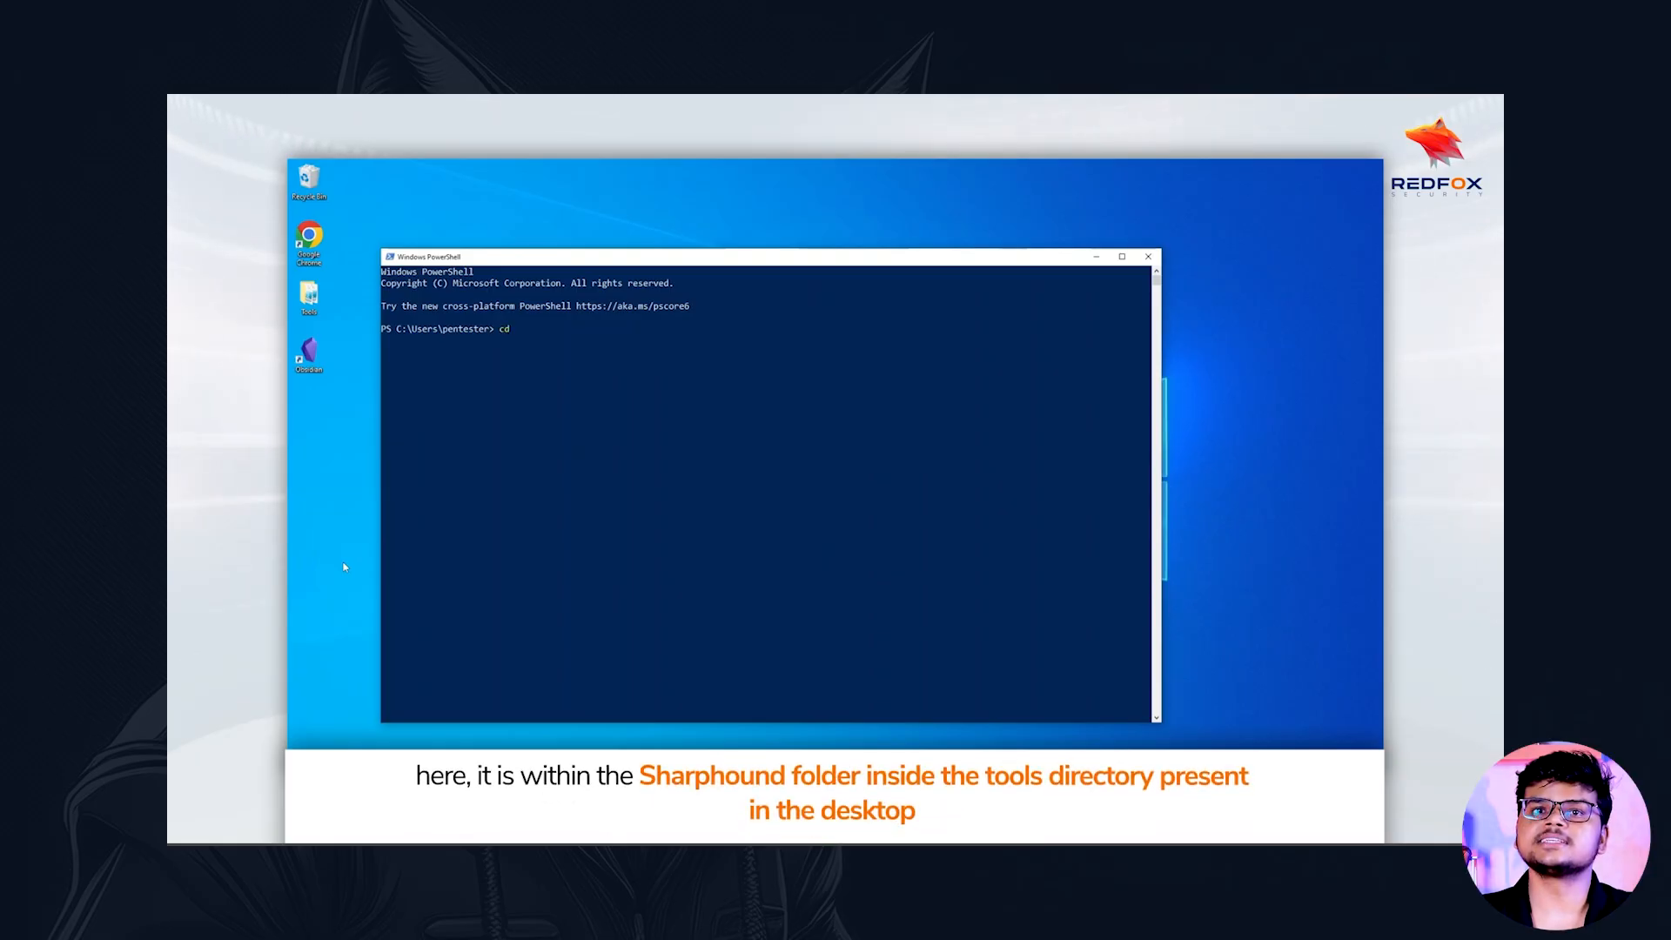
key(BackSpace)
text(es)
key(Tab)
text(T)
key(Tab)
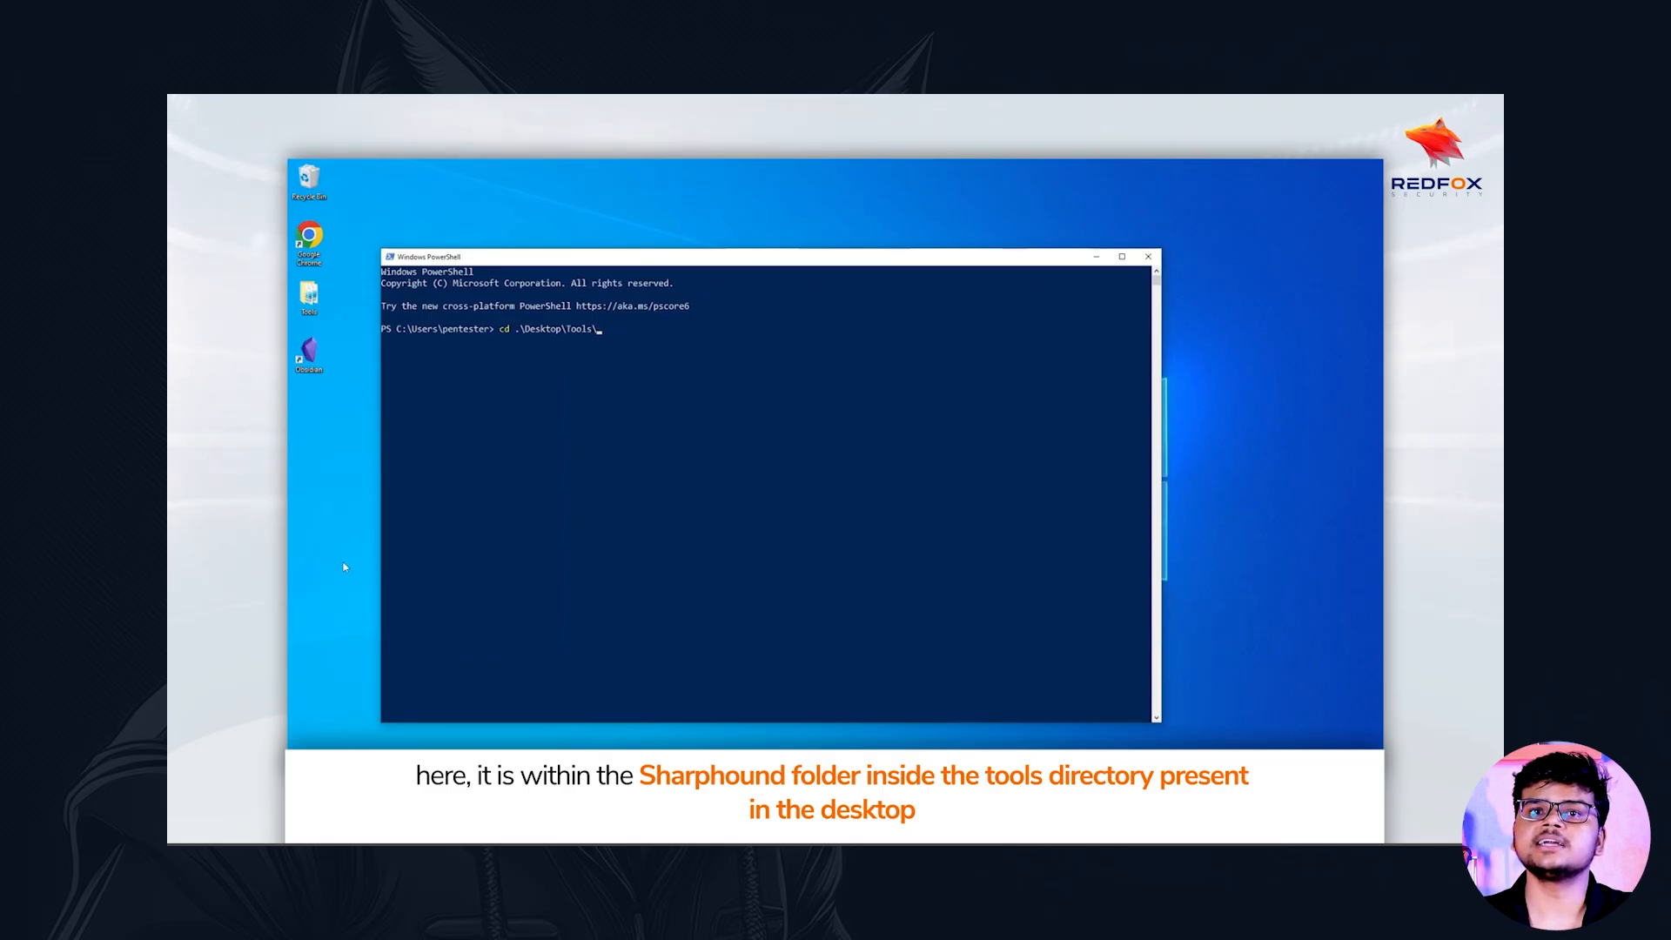
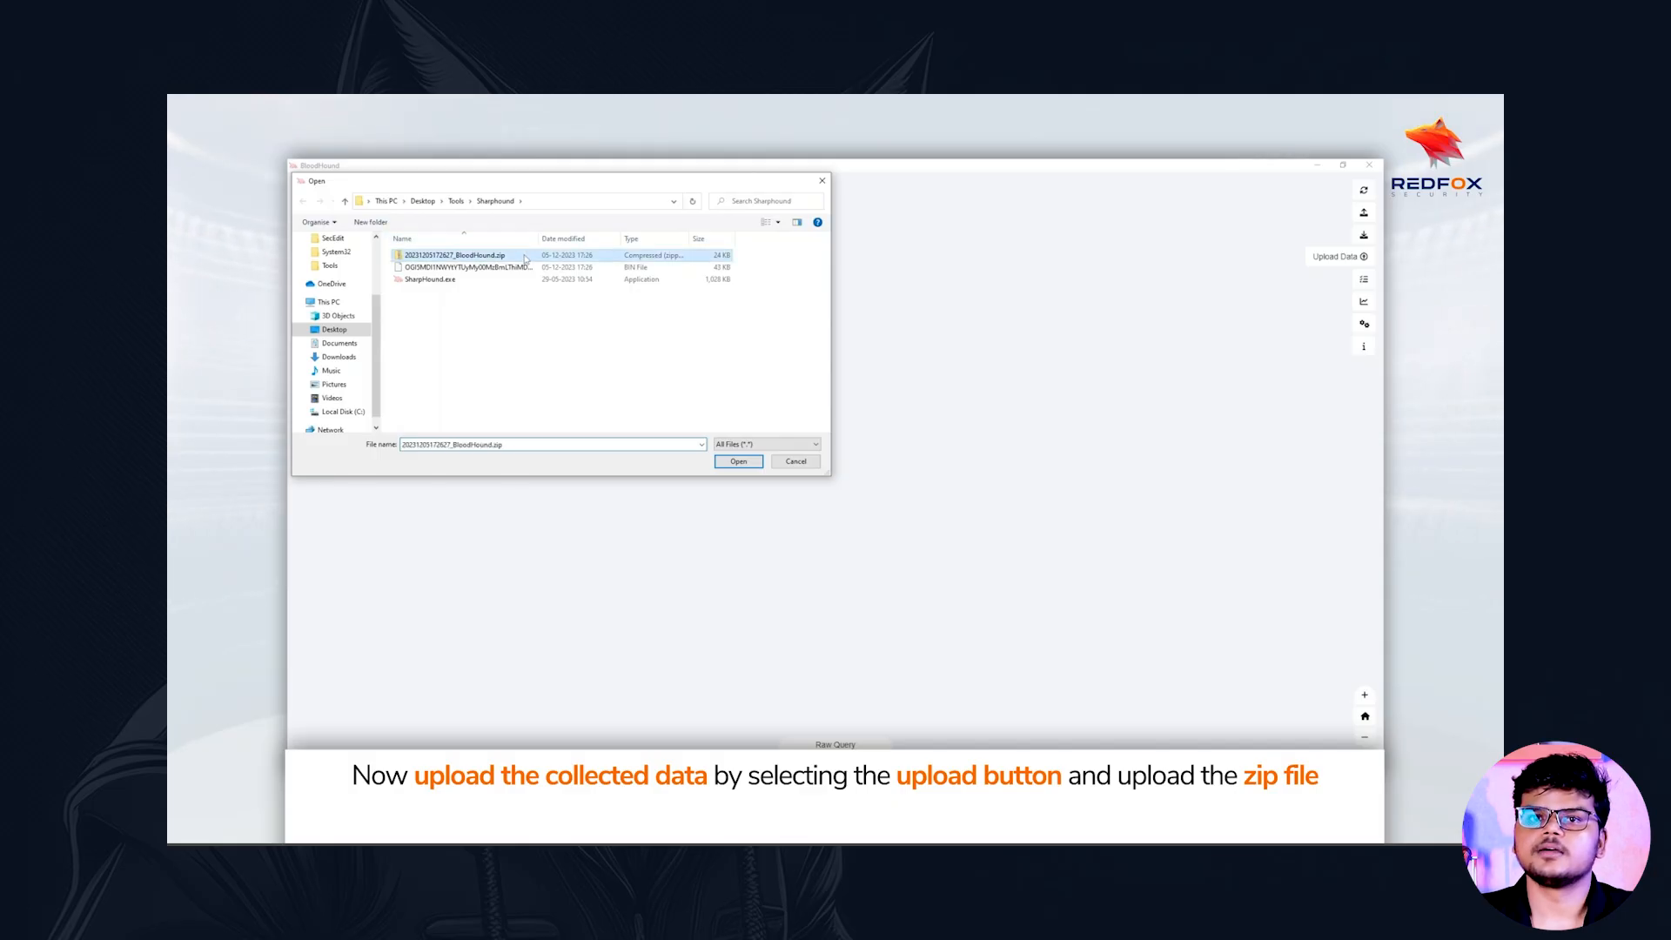
double_click(526, 256)
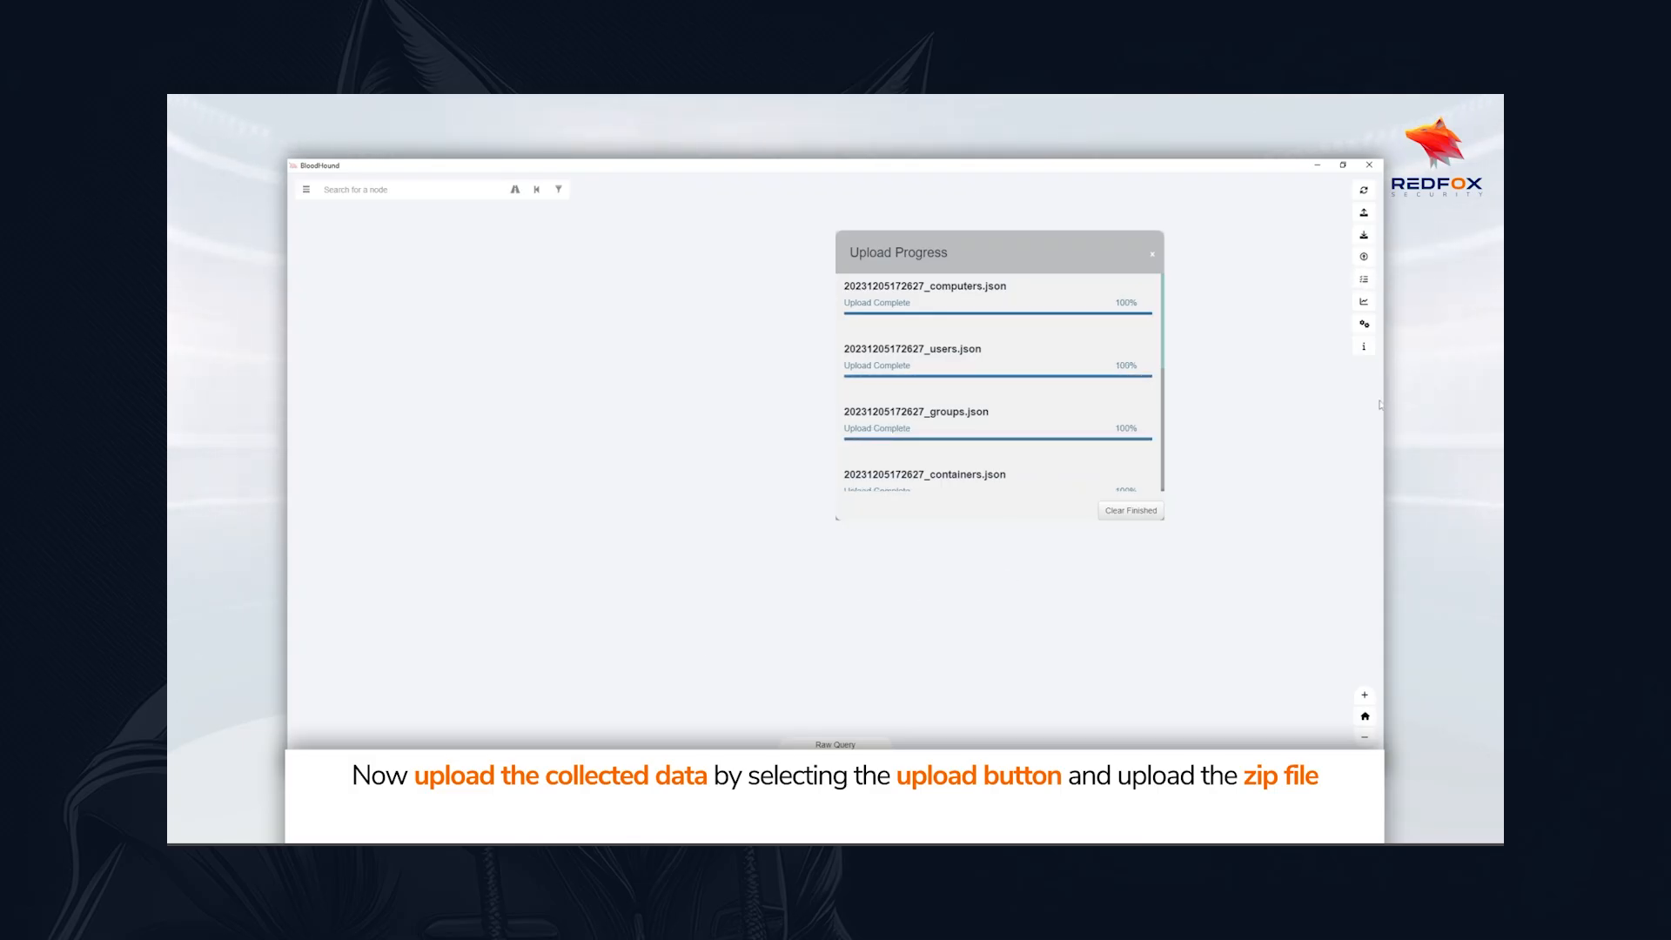
scroll(1143, 369, down, 4)
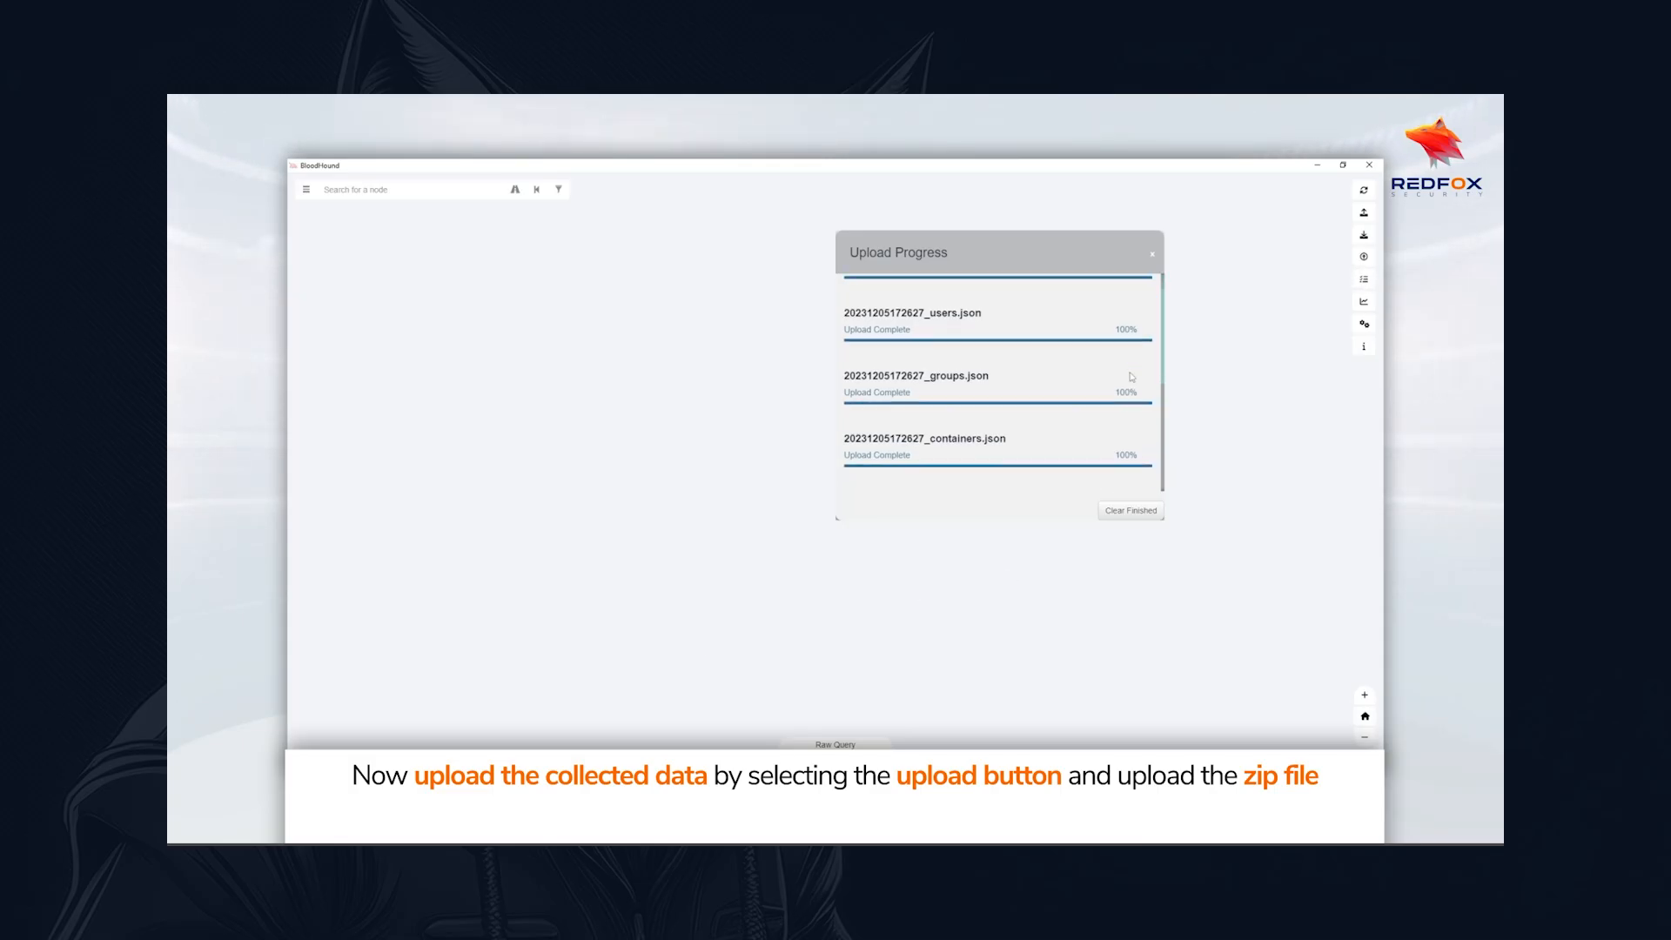
click(1126, 514)
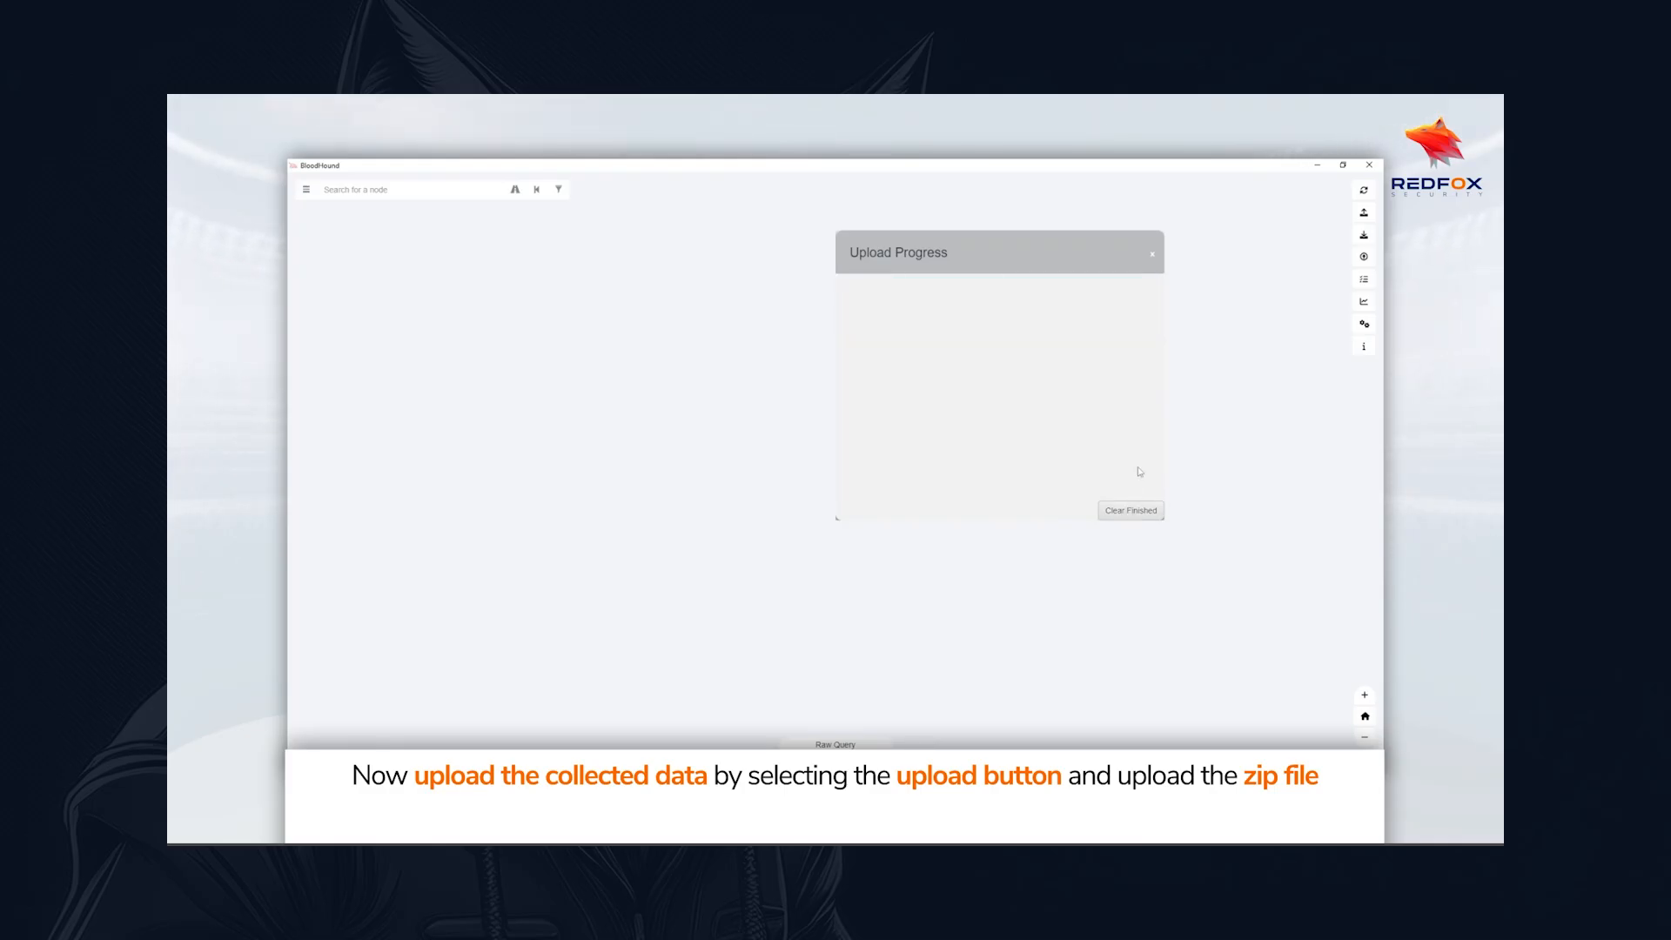
click(1152, 256)
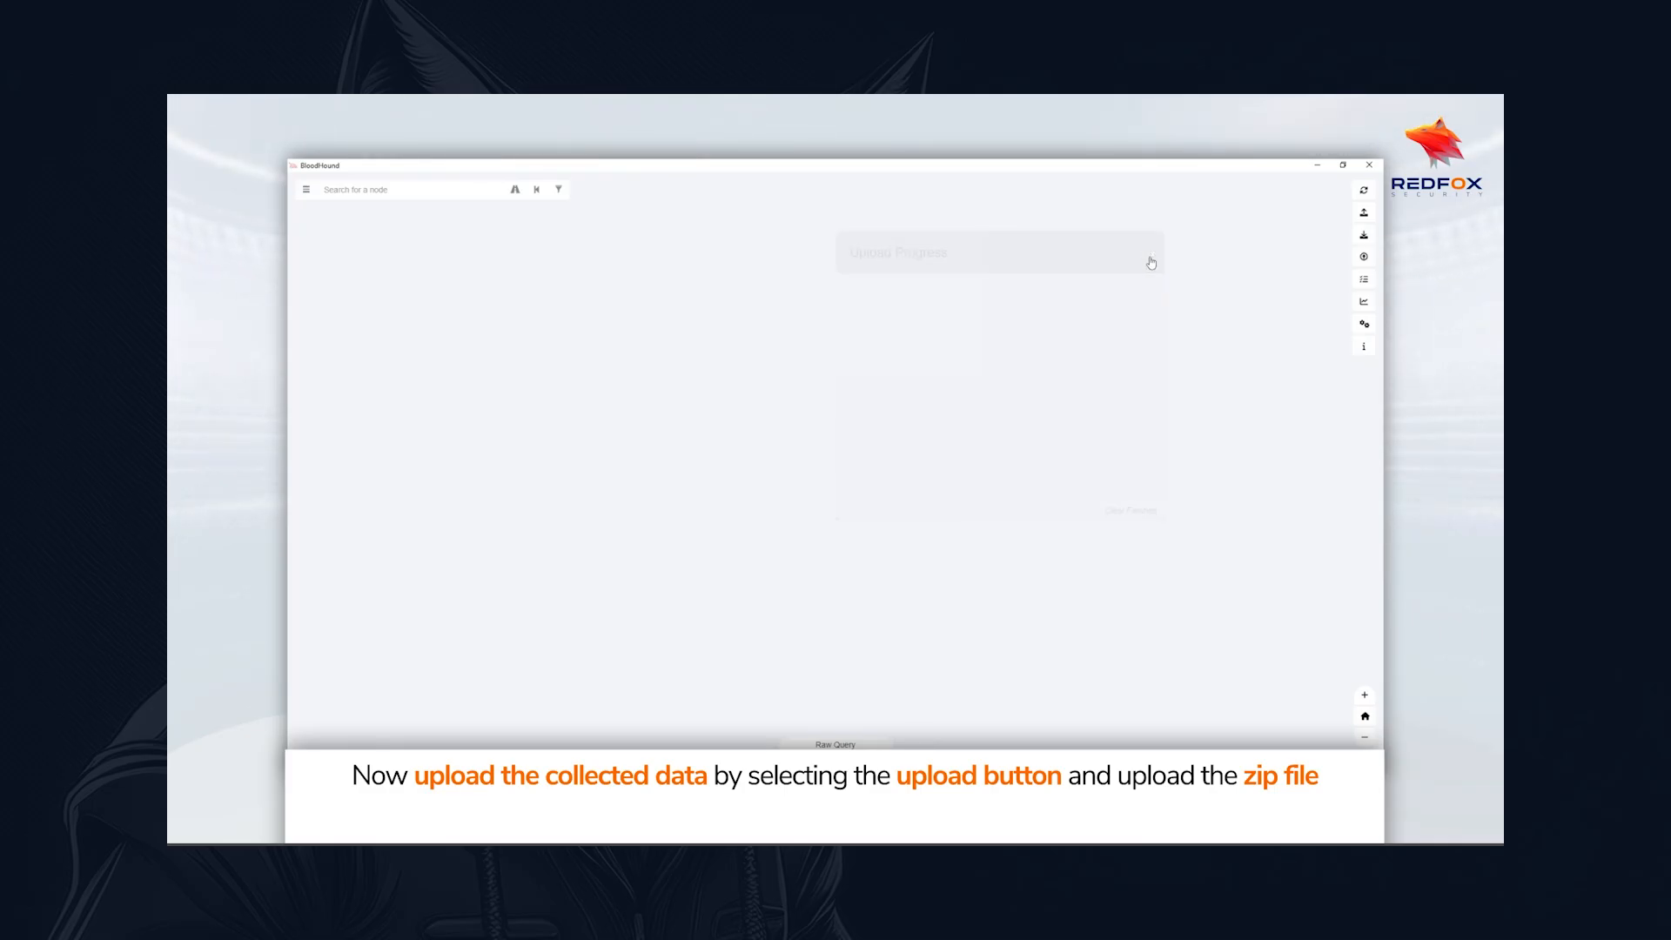
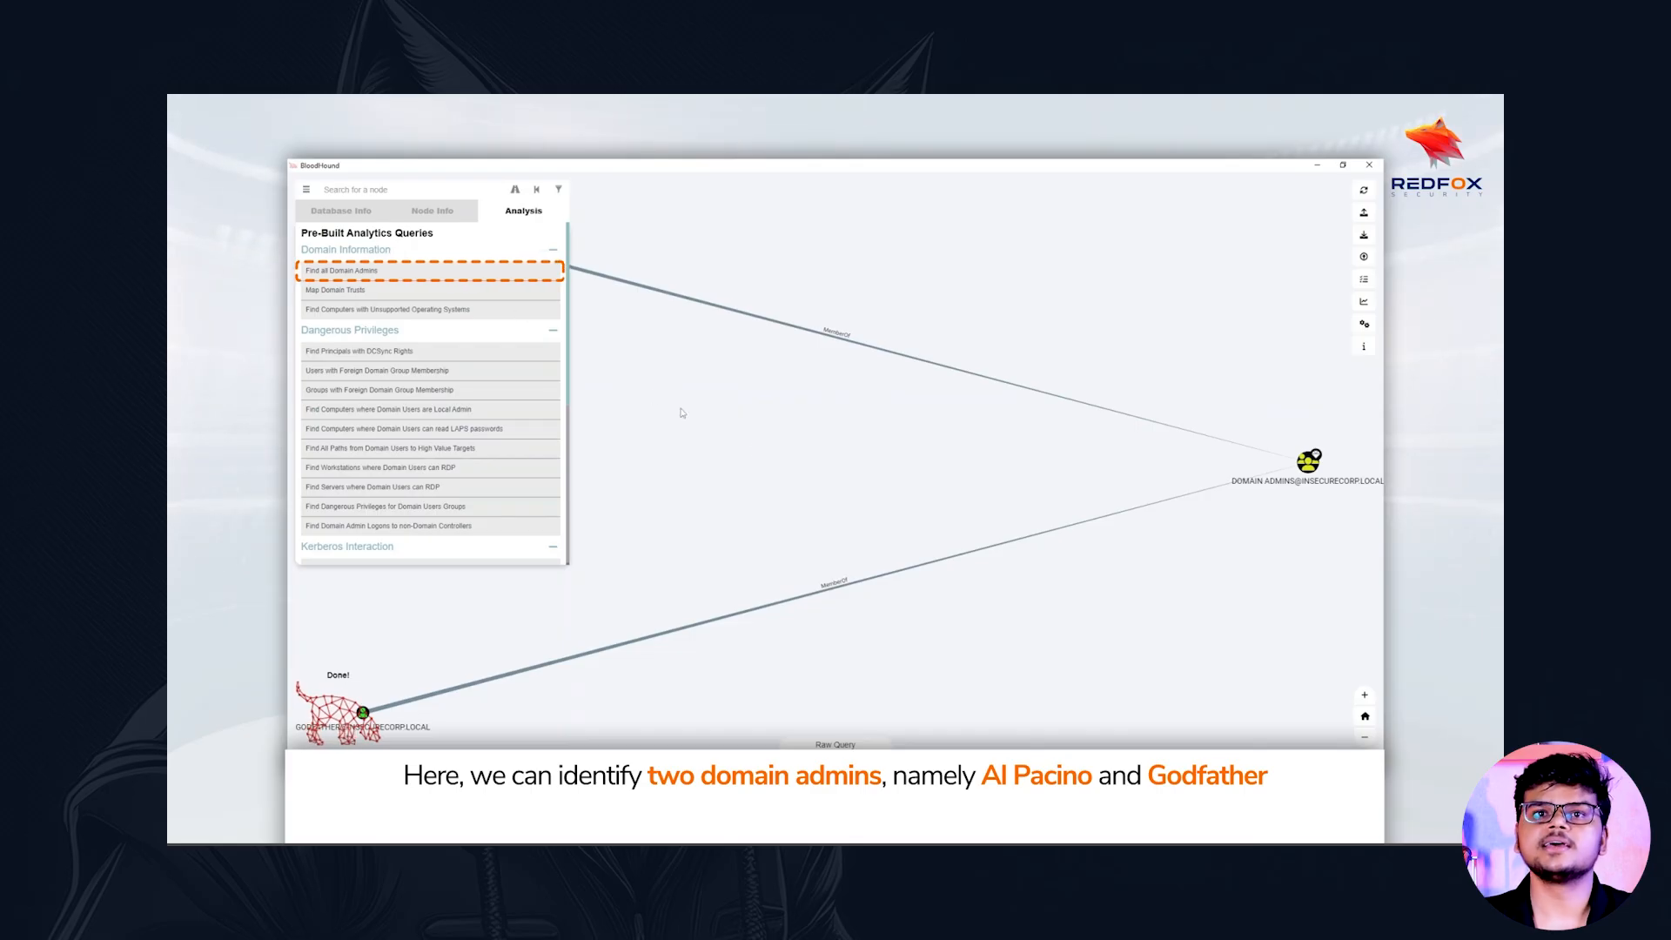
Bring the full Find all Domain Admins graph into view to examine which accounts are members of the Domain Admins group
drag(852, 476, 924, 467)
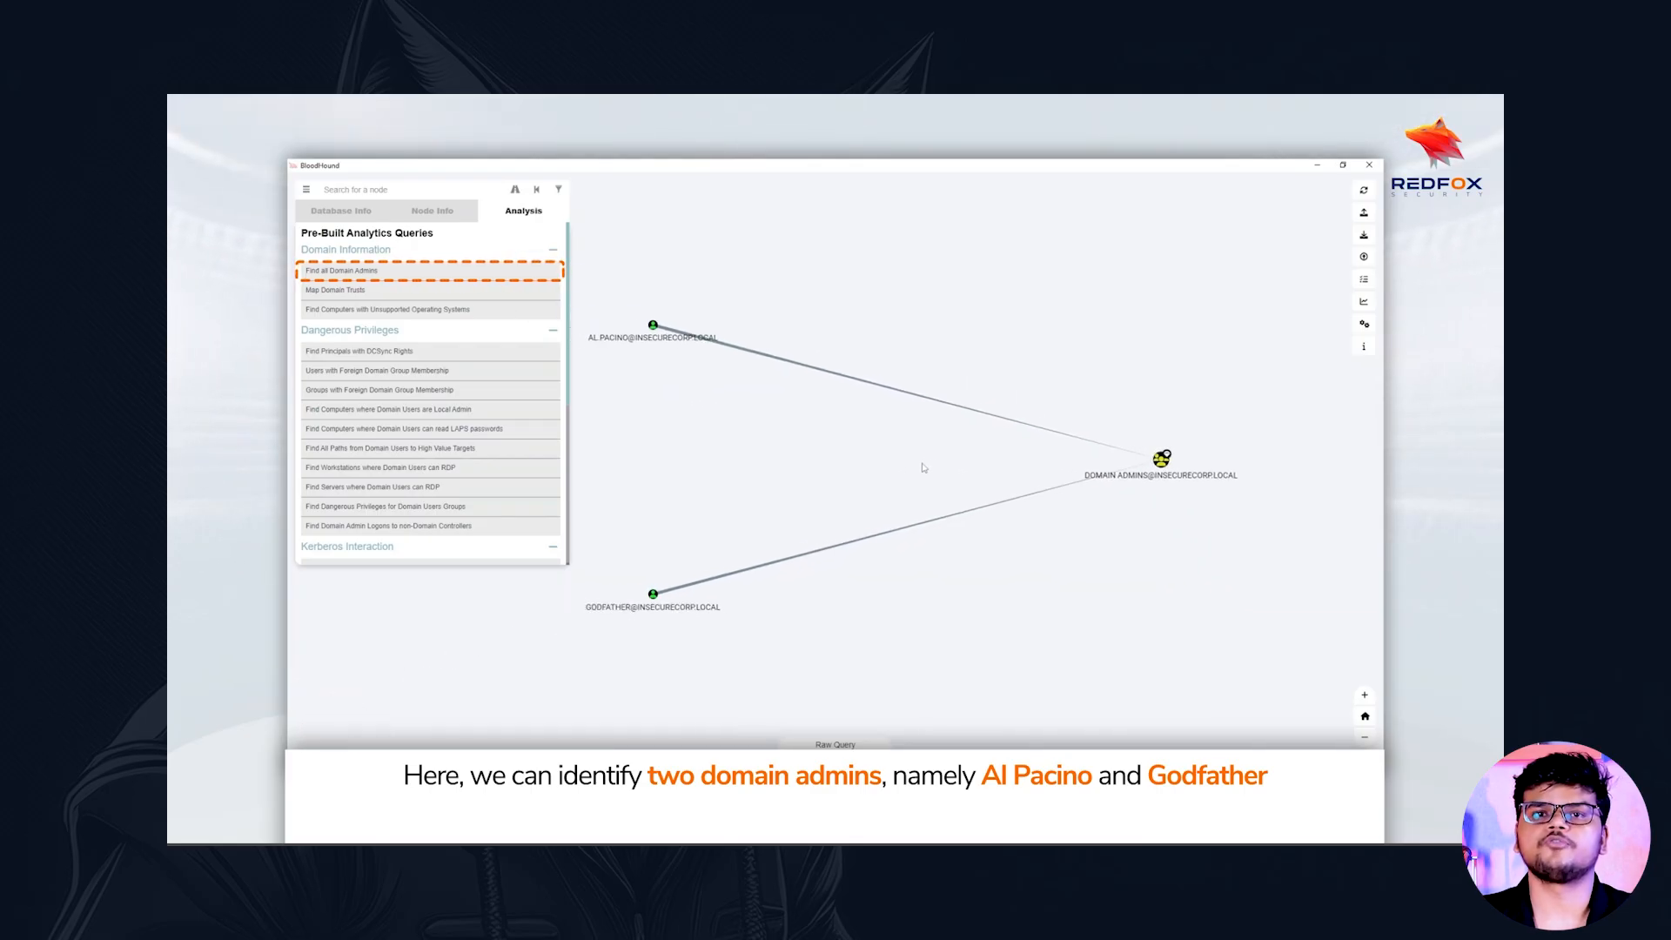
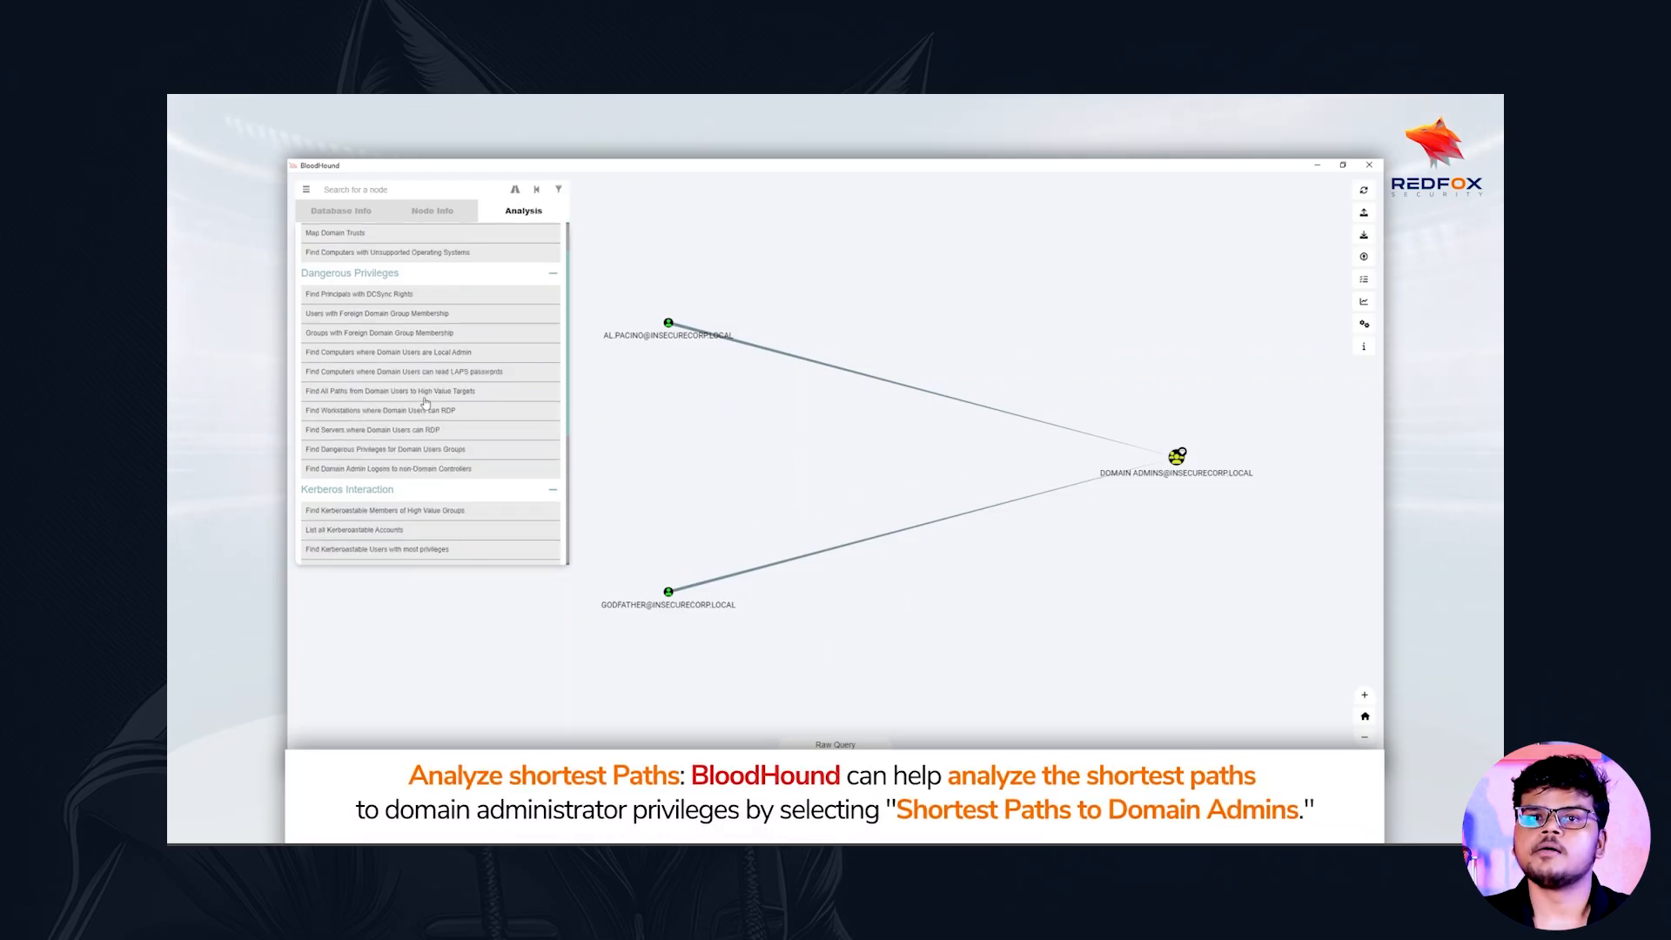
Bring the Shortest Paths group of pre-built analysis queries into view to examine the available path queries
scroll(426, 402, down, 1)
scroll(425, 401, down, 3)
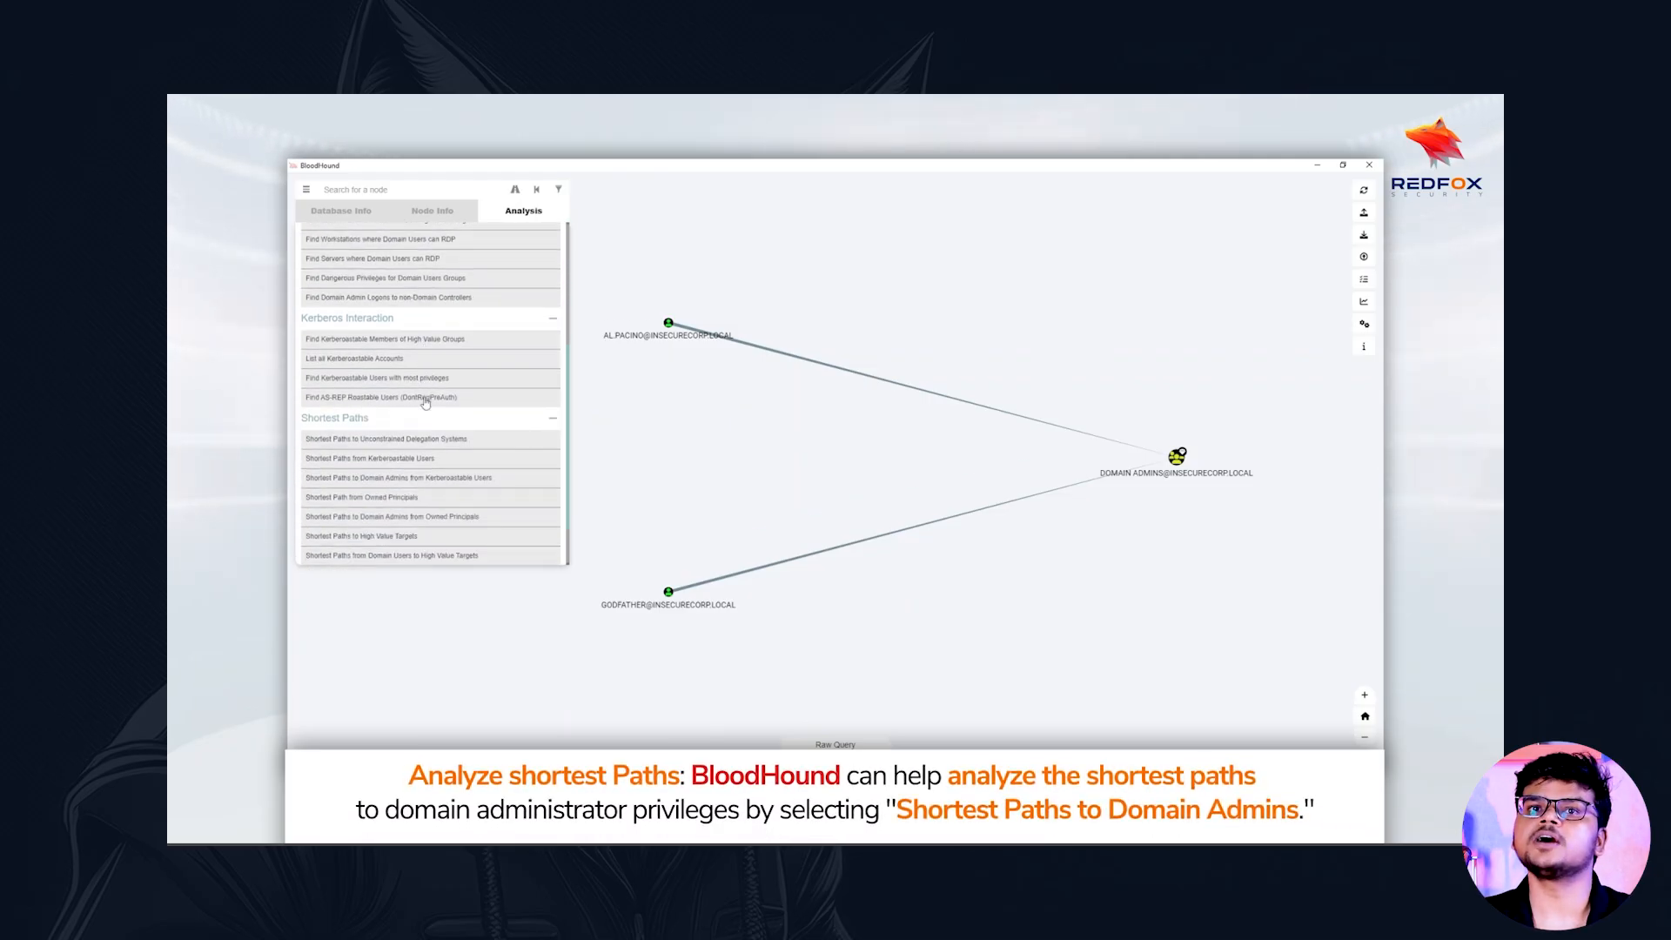